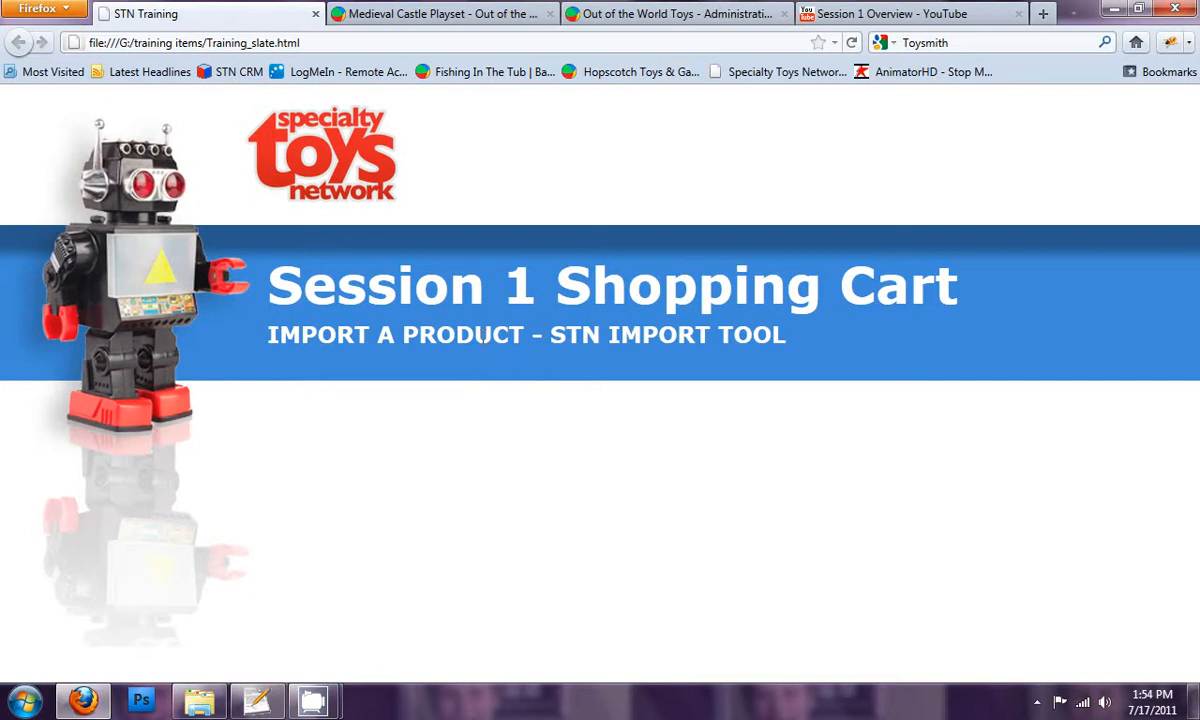
Step: Open the STN Import Tool from the administration control panel of Out of the World Toys
click(405, 20)
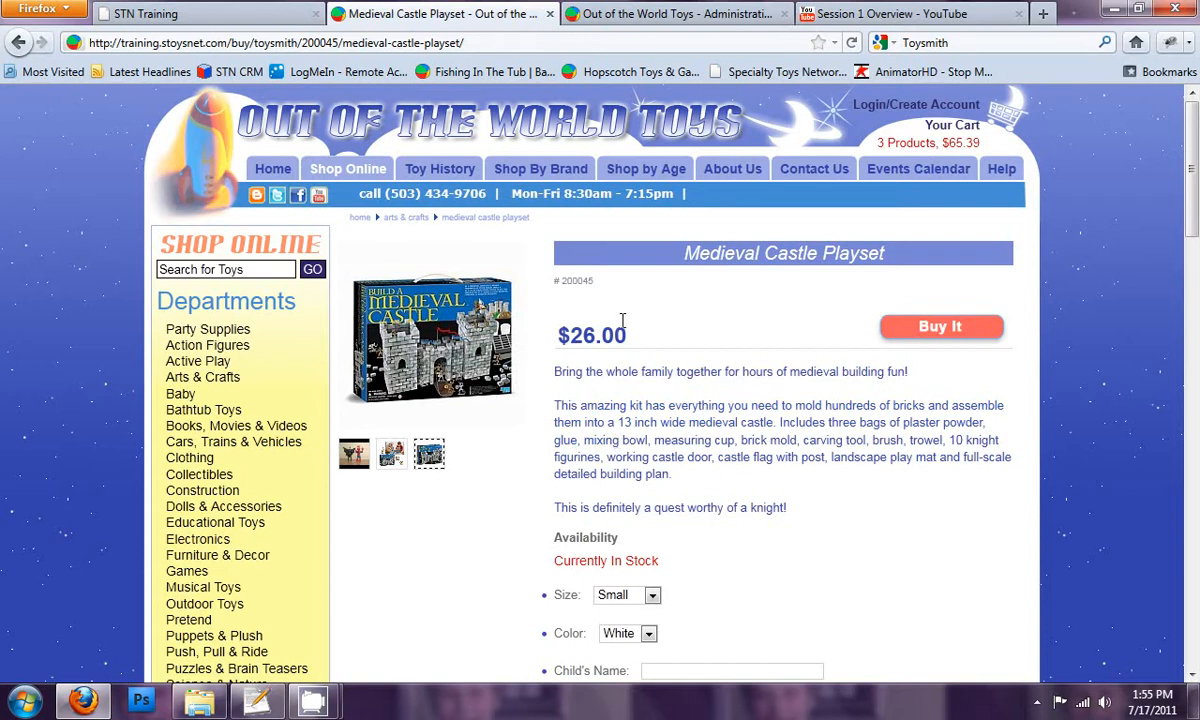
click(606, 18)
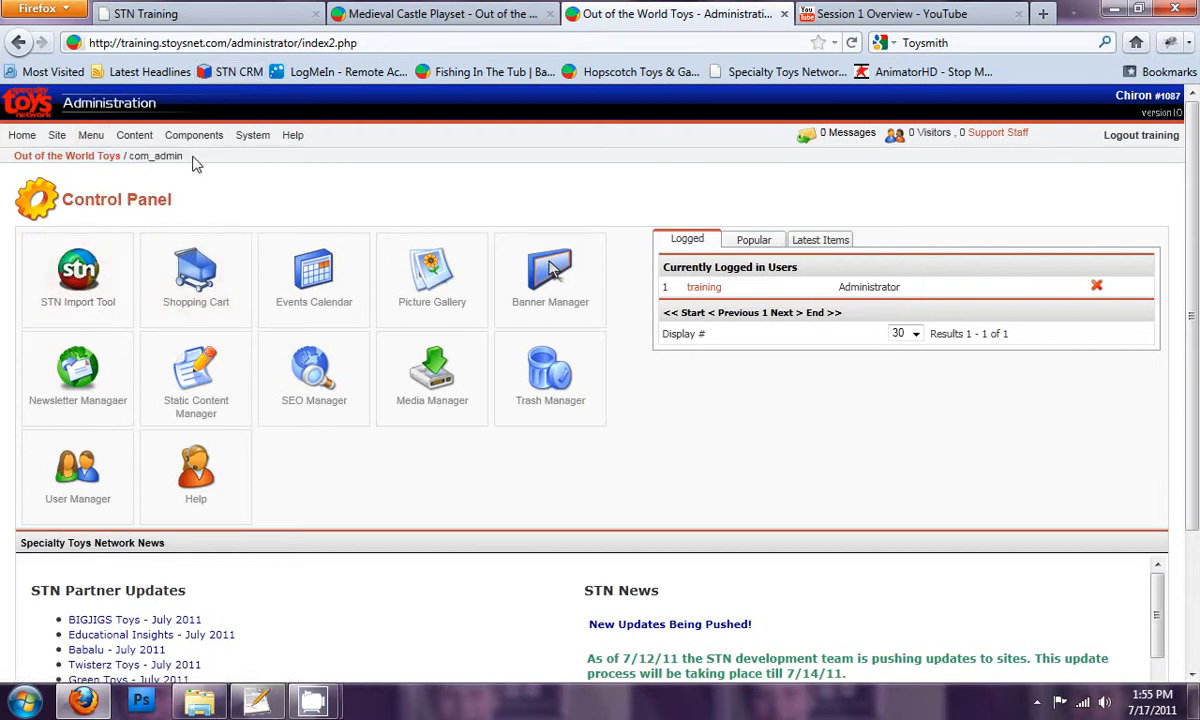
mouse_move(200, 141)
mouse_move(236, 306)
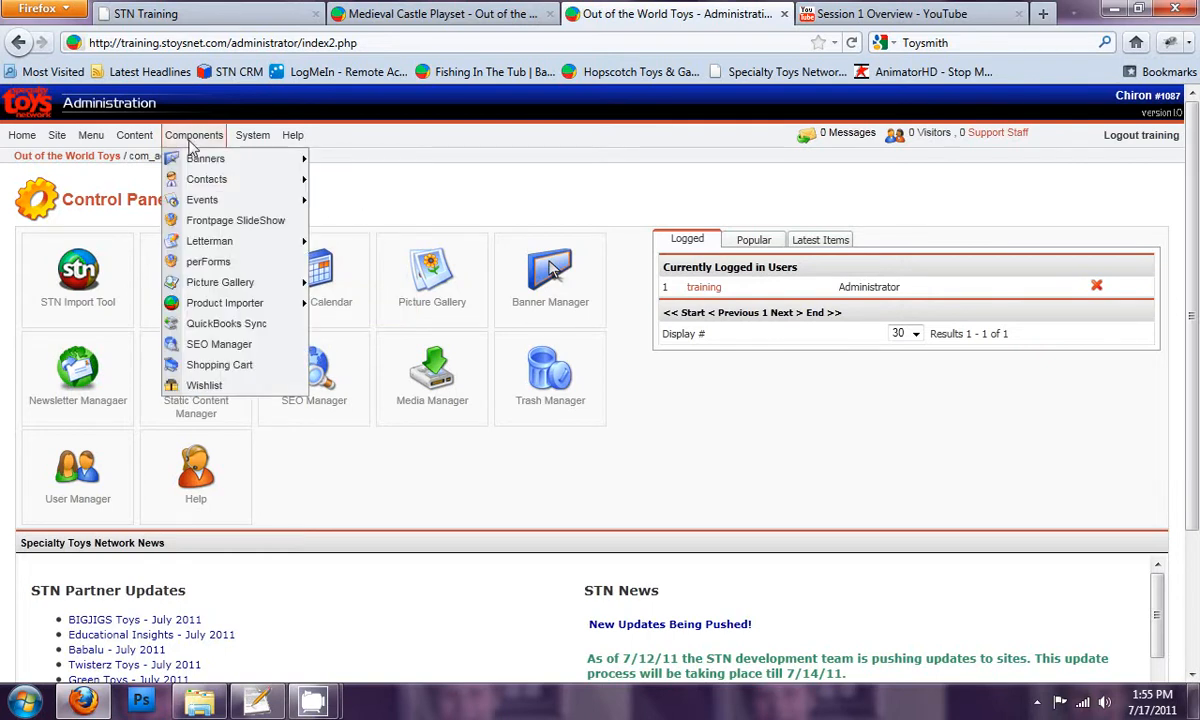
mouse_move(225, 282)
mouse_move(285, 303)
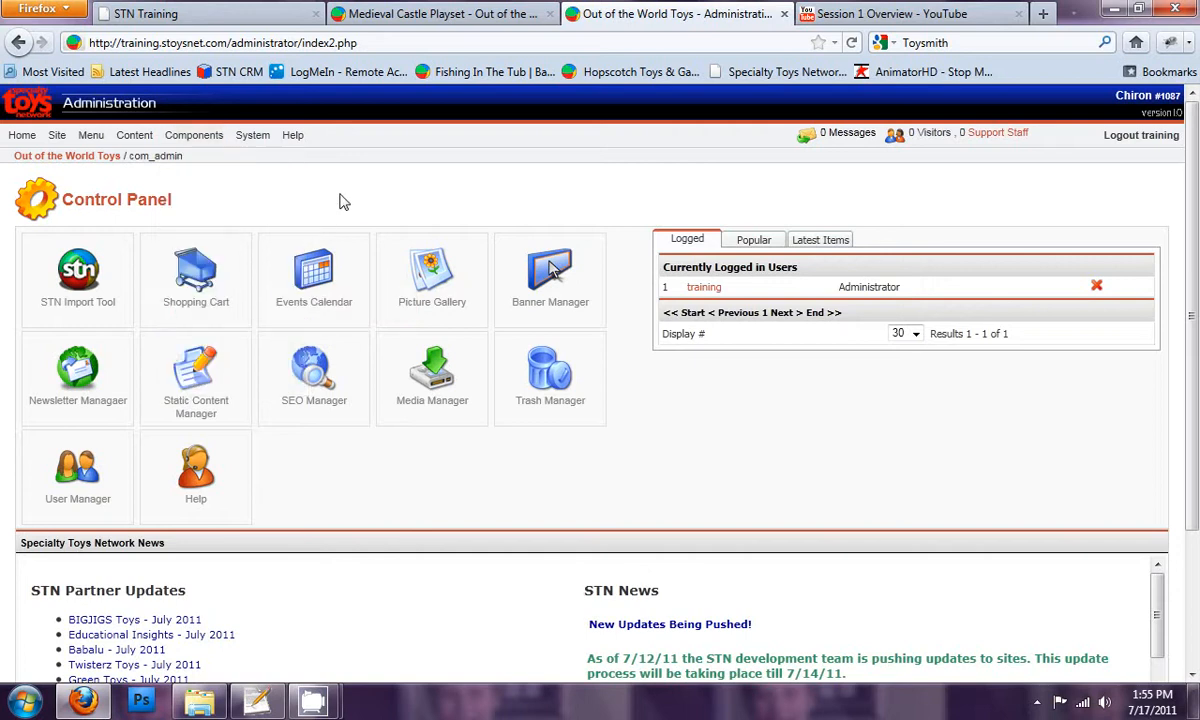
click(86, 283)
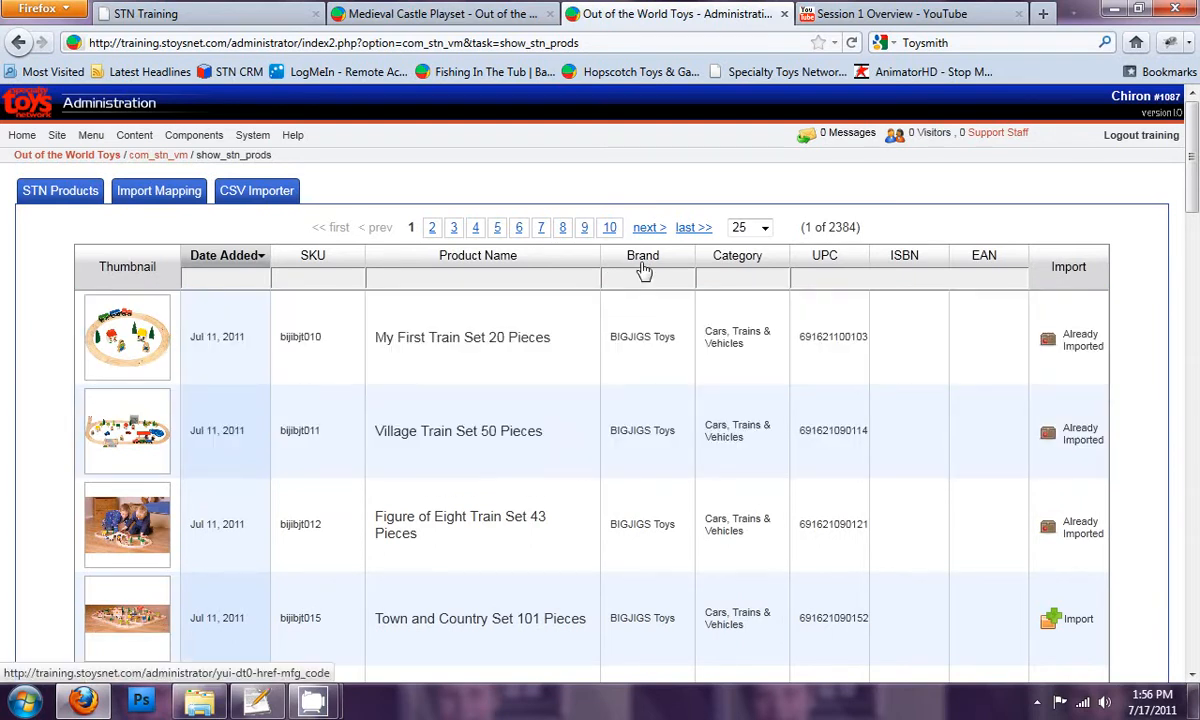
Step: Filter the STN product list to the brand Melissa & Doug
click(641, 279)
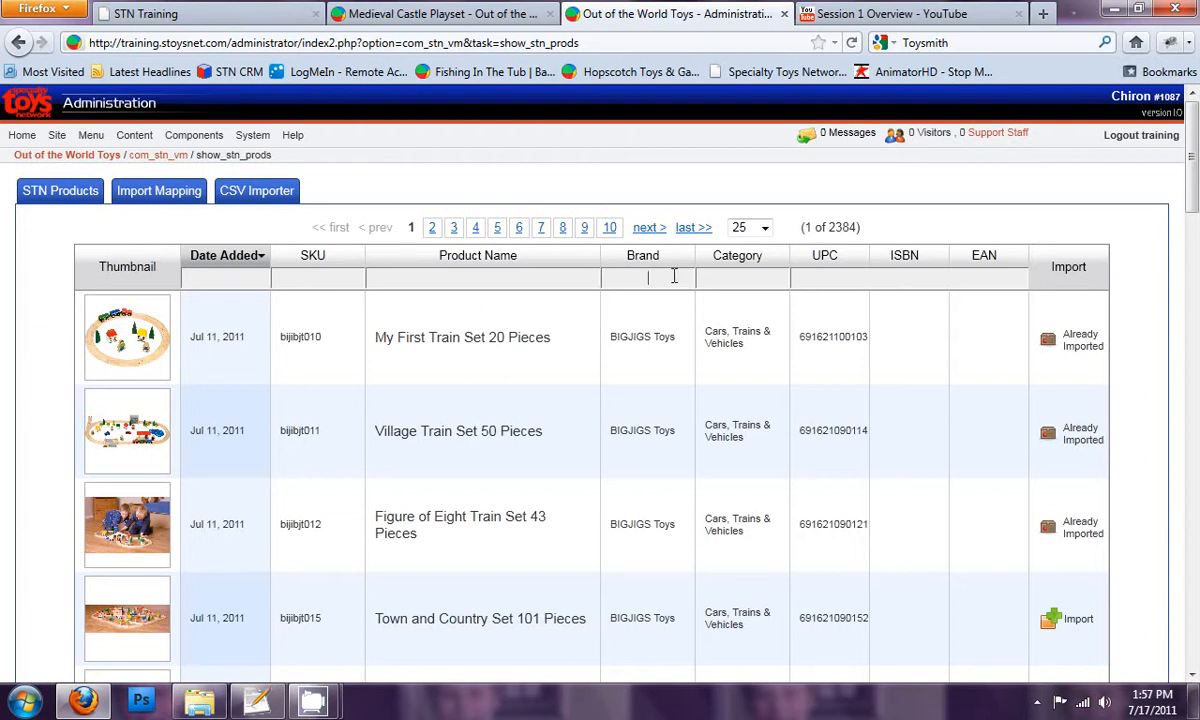
text(Melis)
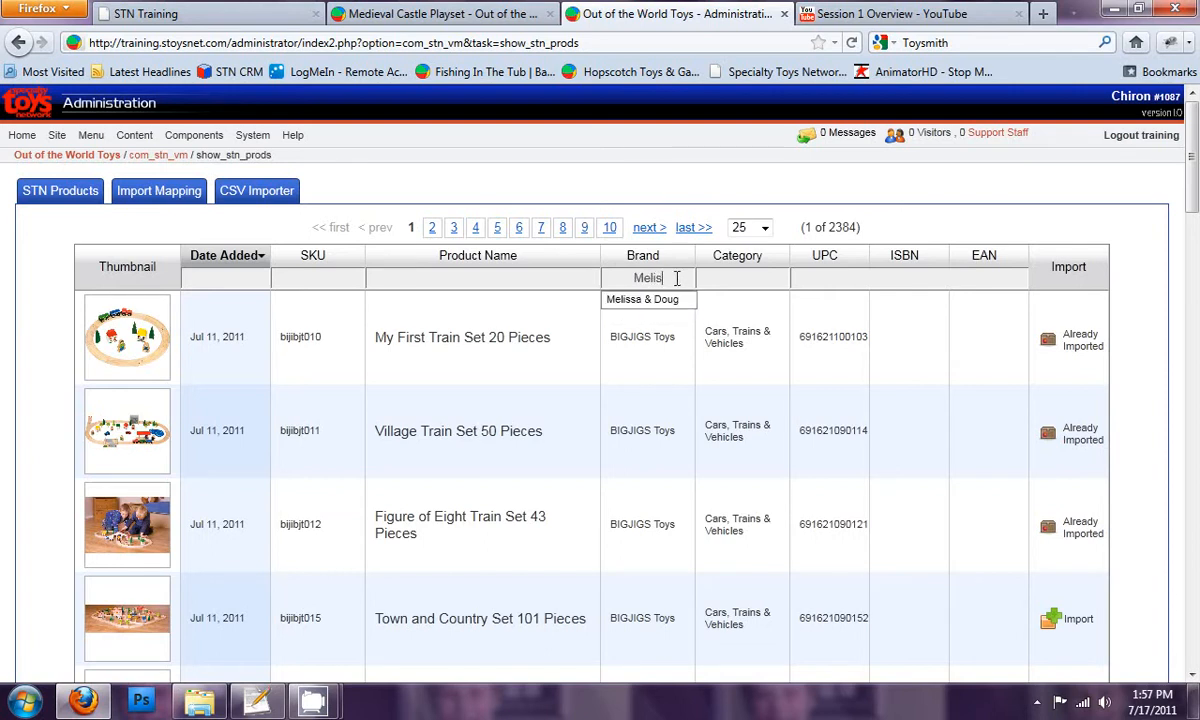
click(660, 299)
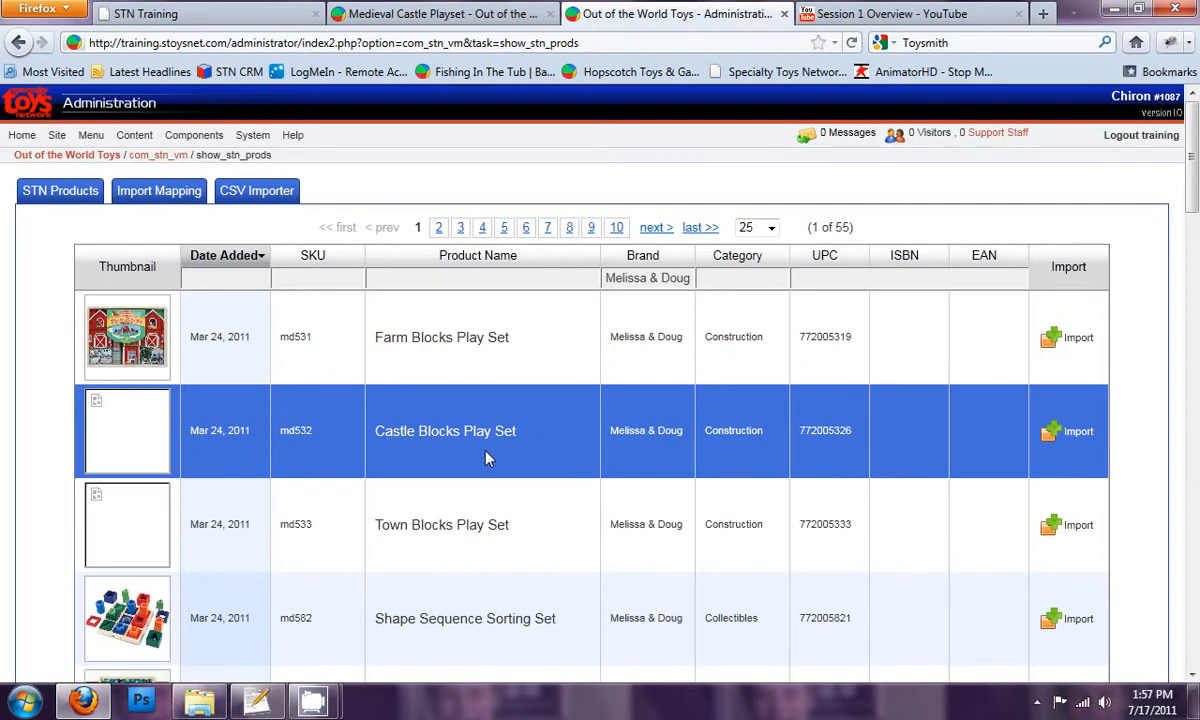
Step: Open the Kazoo (md1300) for import and insert a space after "Hmmmmm" in its short description
scroll(487, 458, down, 8)
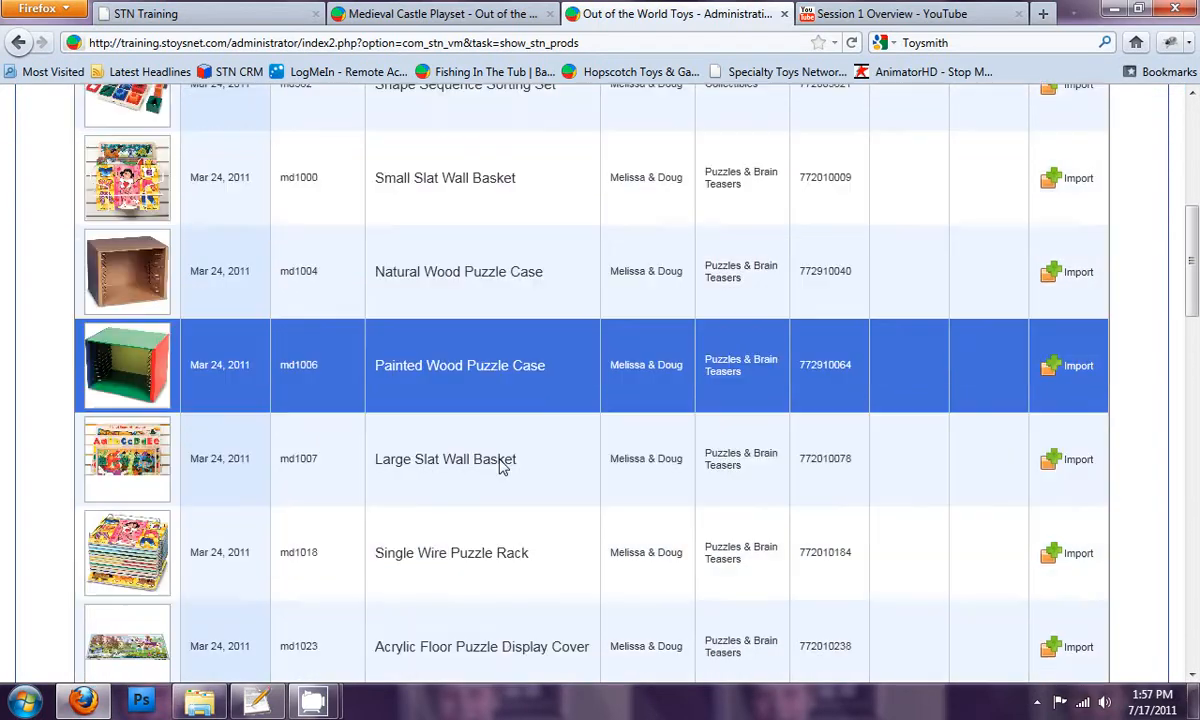
scroll(503, 469, up, 8)
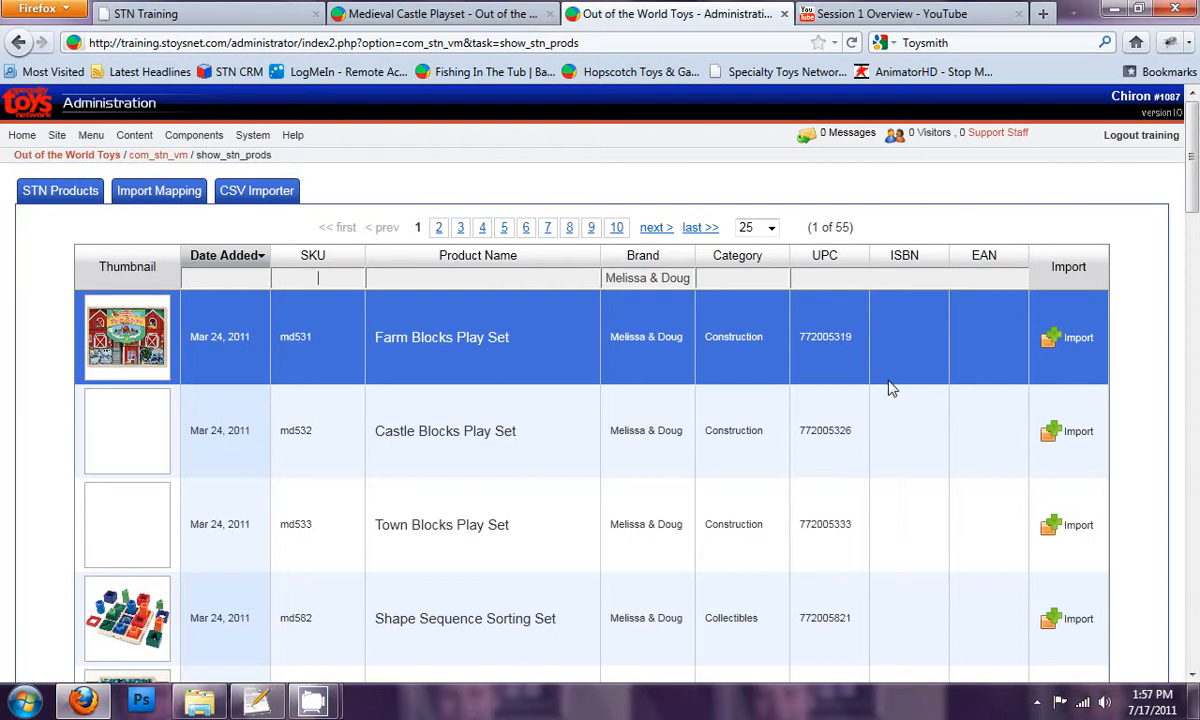
scroll(893, 389, down, 5)
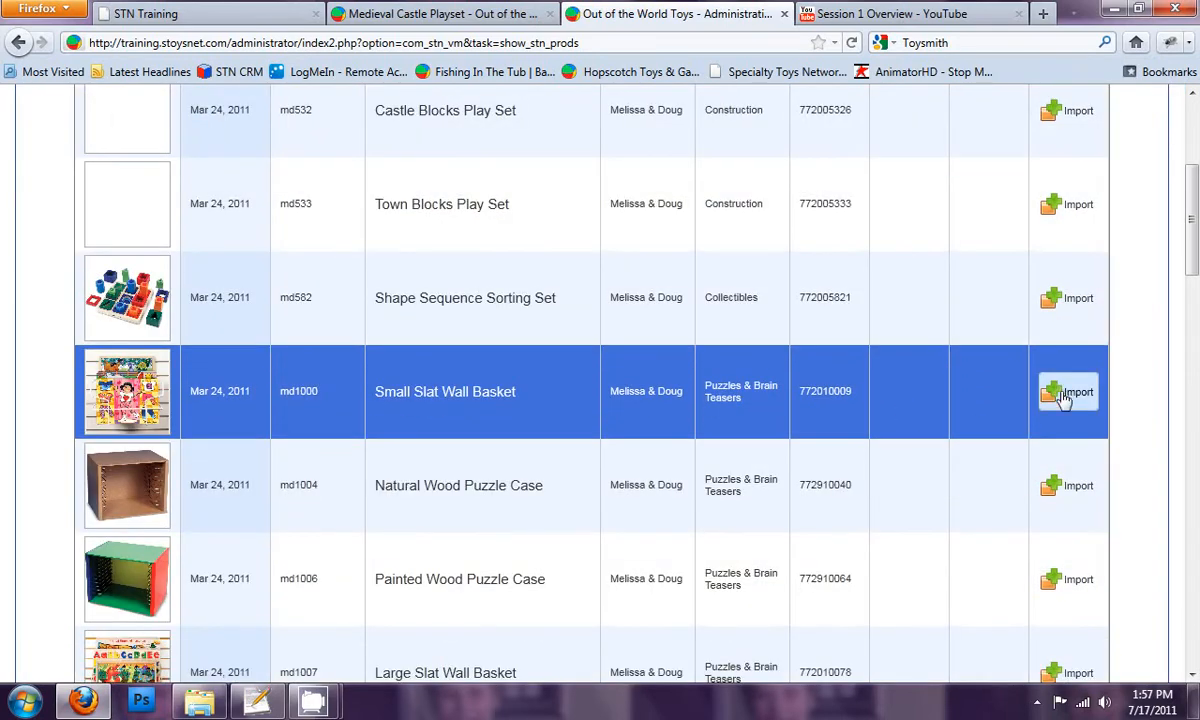
scroll(1066, 502, down, 14)
scroll(1072, 512, down, 12)
scroll(1077, 521, up, 10)
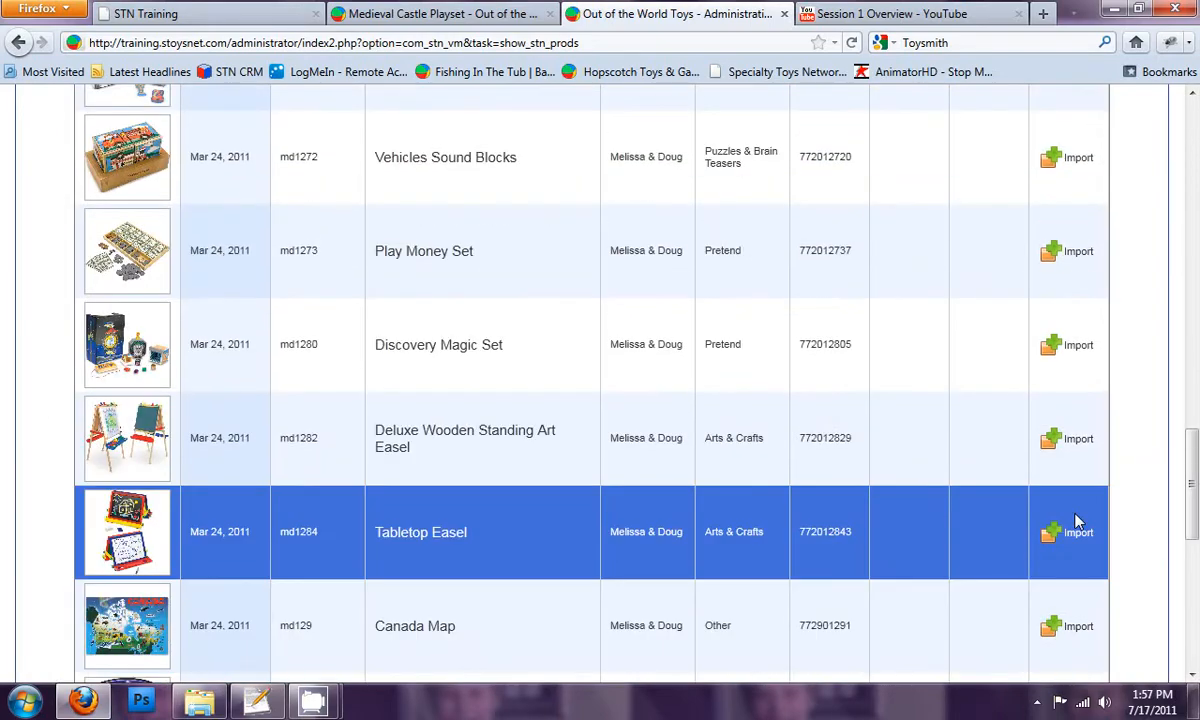
scroll(1077, 521, up, 11)
scroll(1078, 521, down, 10)
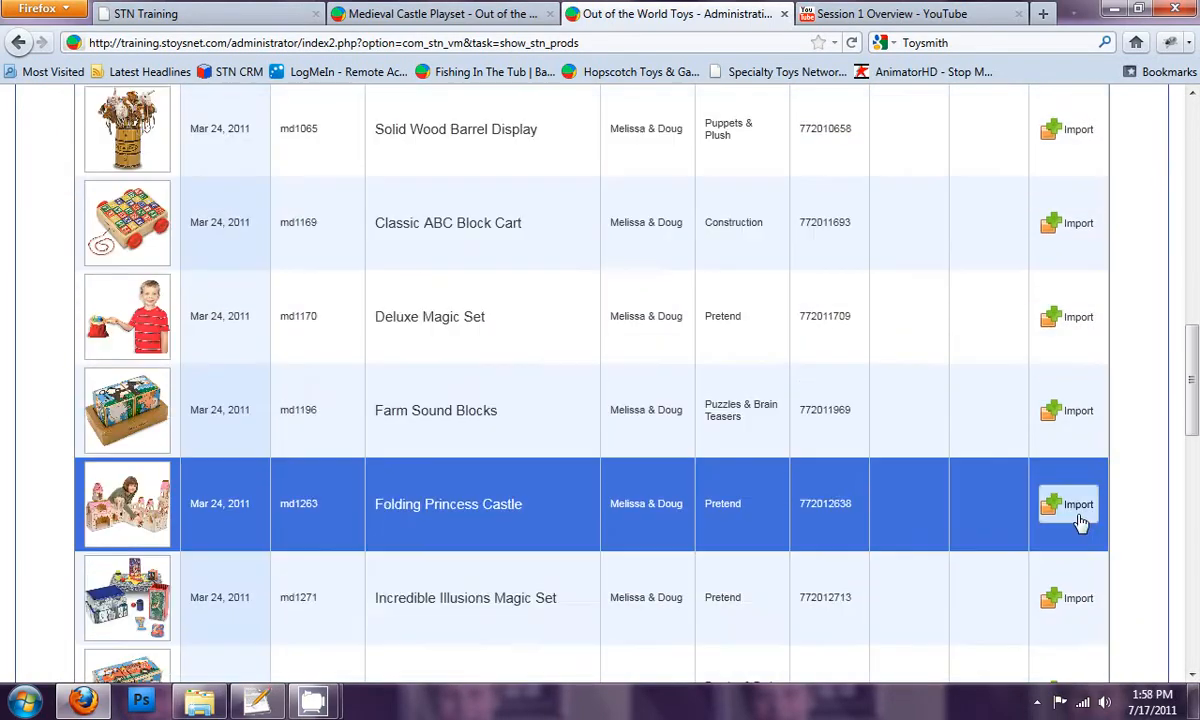
scroll(1080, 521, down, 2)
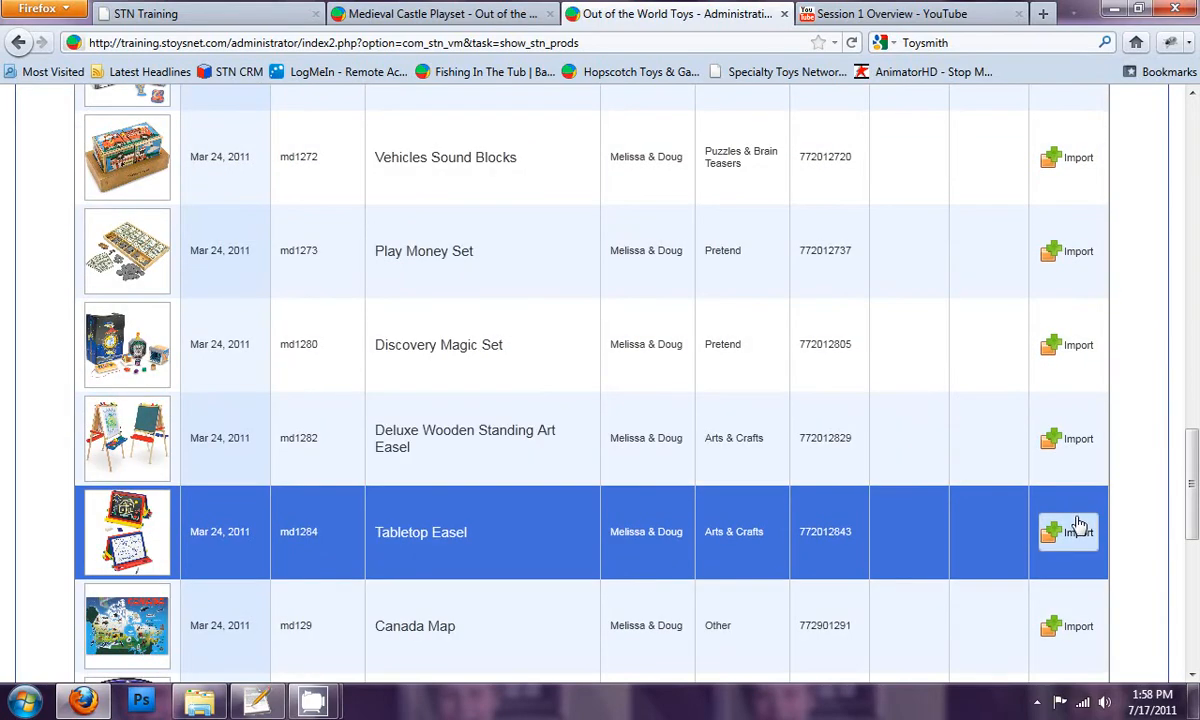
scroll(883, 467, up, 1)
scroll(883, 467, down, 6)
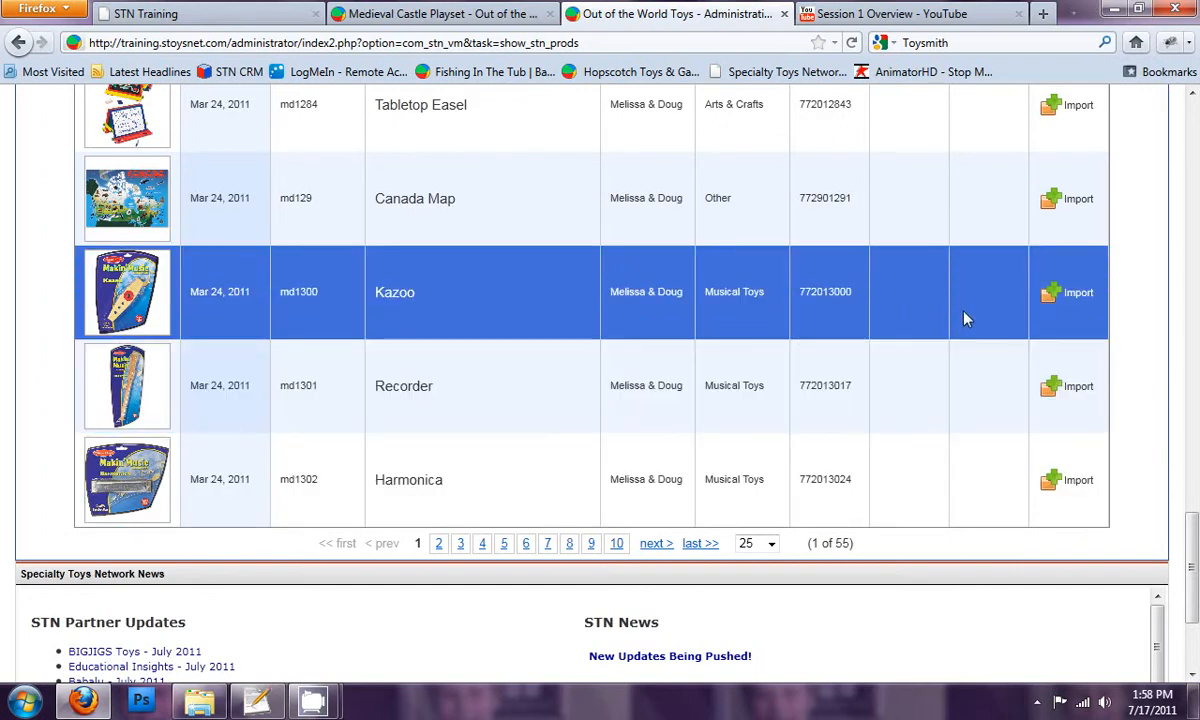
click(1070, 296)
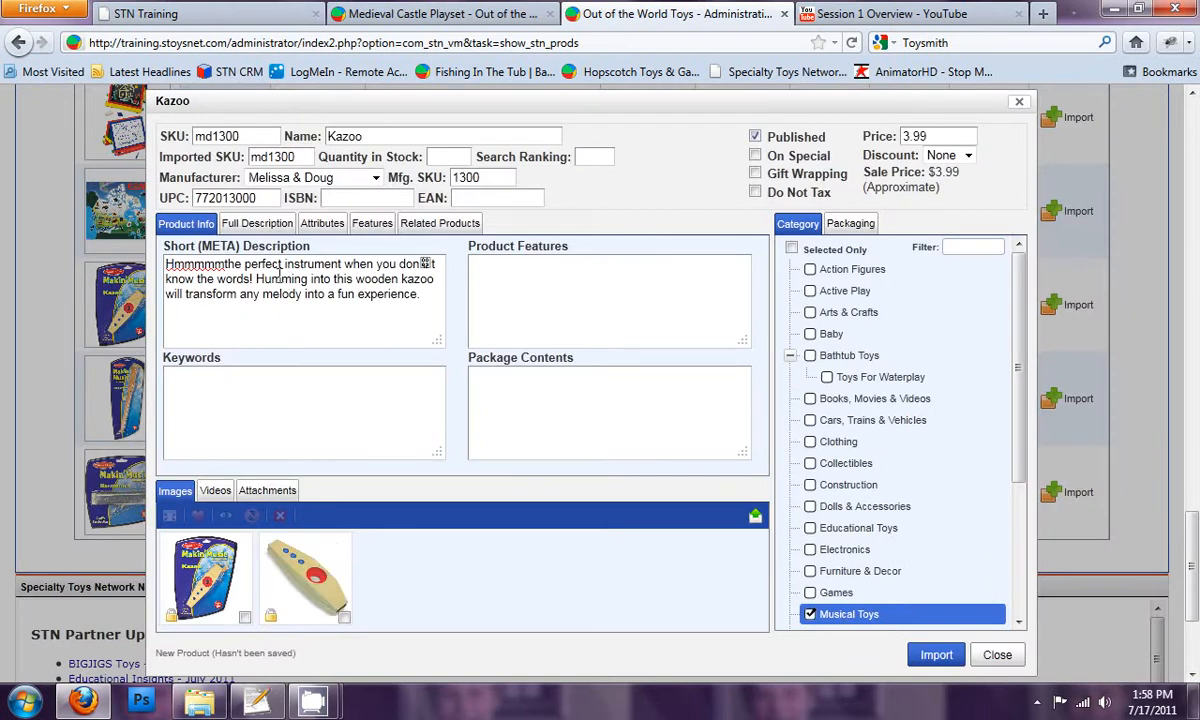
click(226, 266)
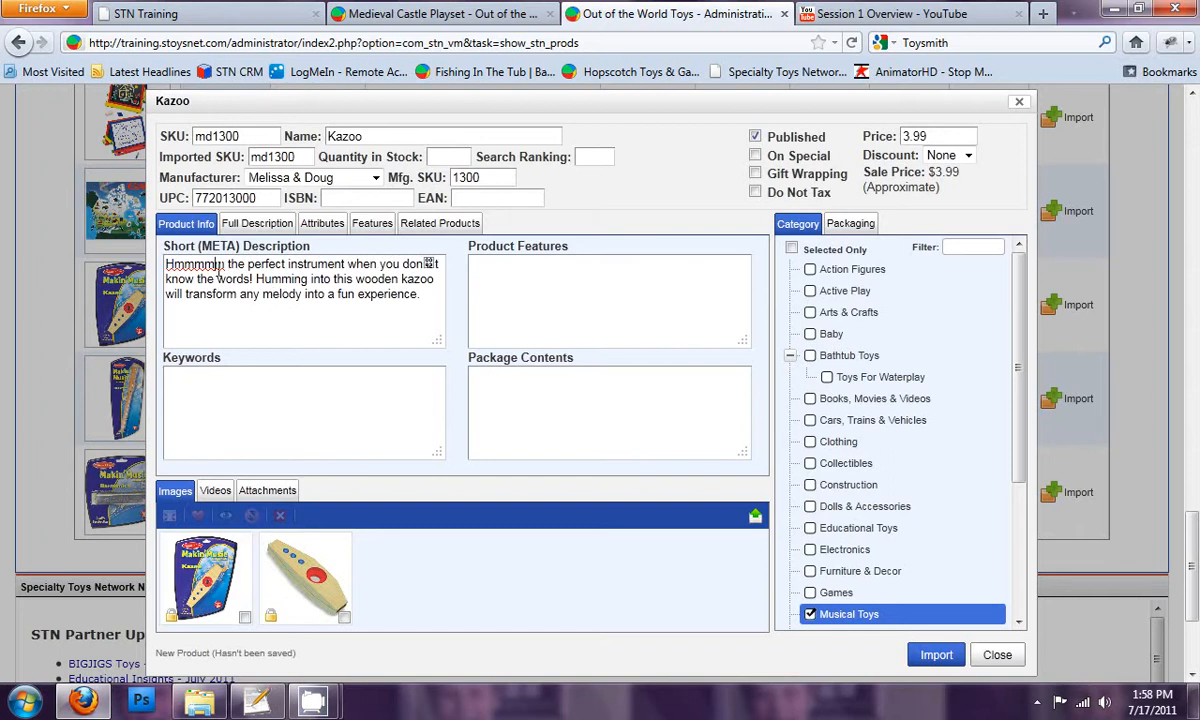
Step: Replace the kazoo's SKU with 2000034
drag(232, 135, 175, 133)
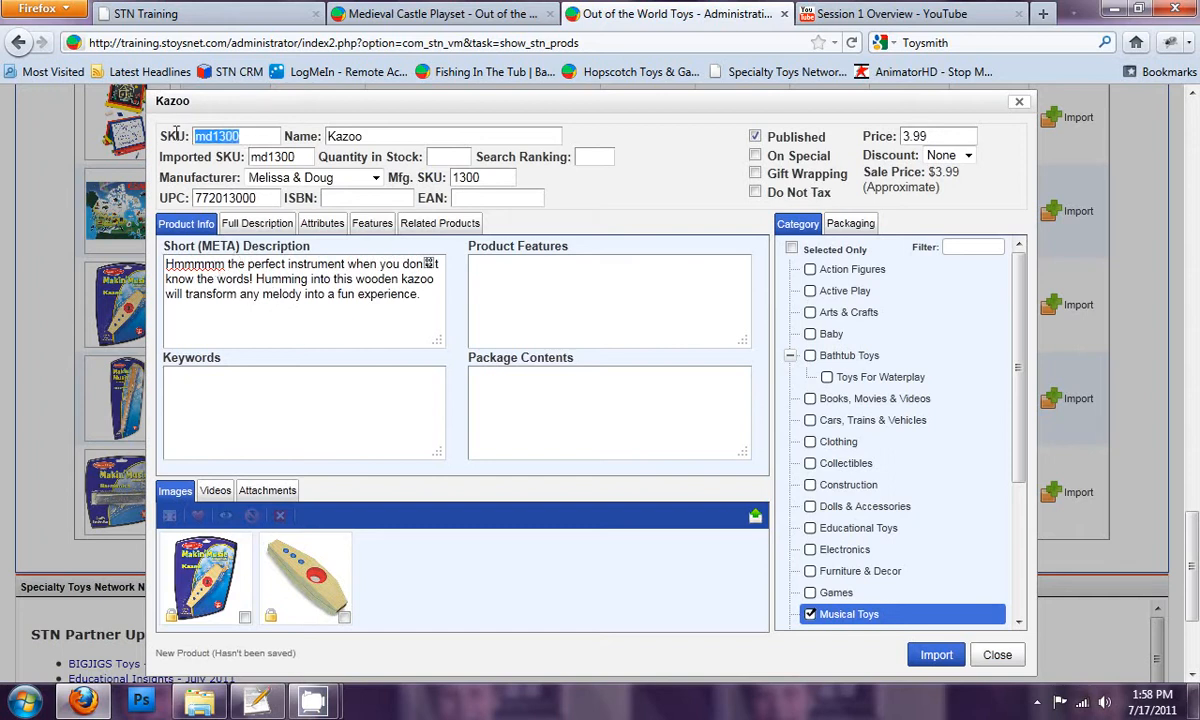
click(231, 135)
drag(213, 136, 180, 136)
click(215, 136)
click(245, 136)
text(2)
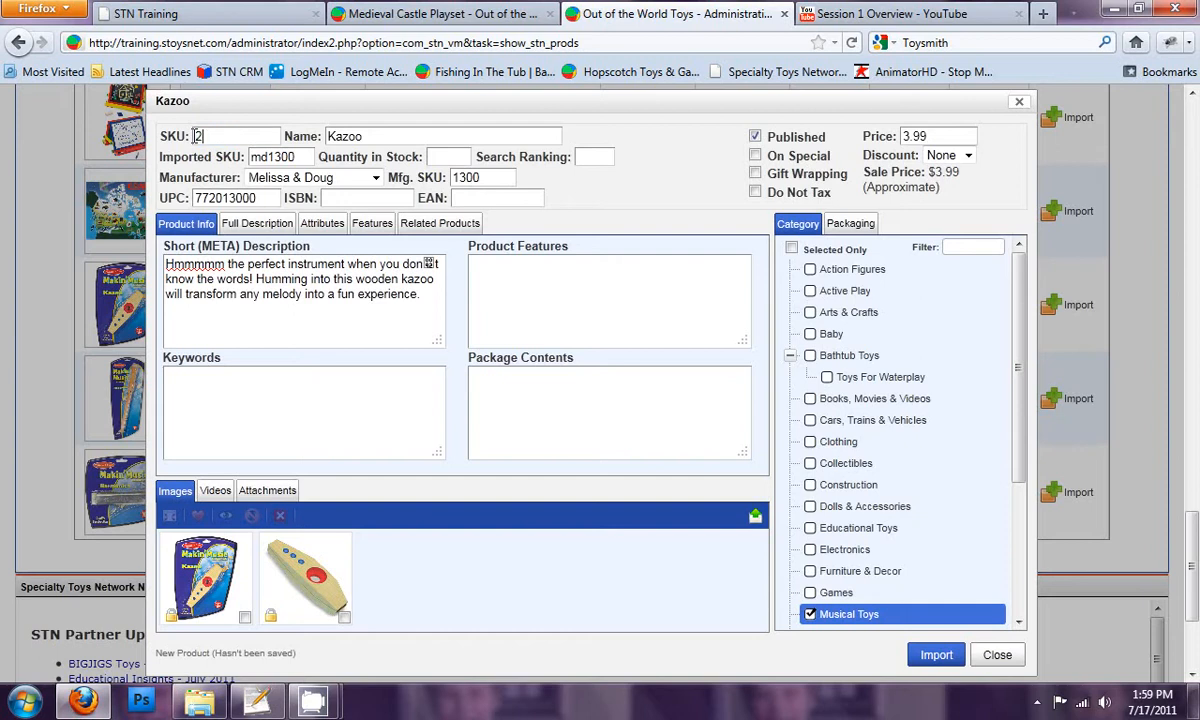
text(000034)
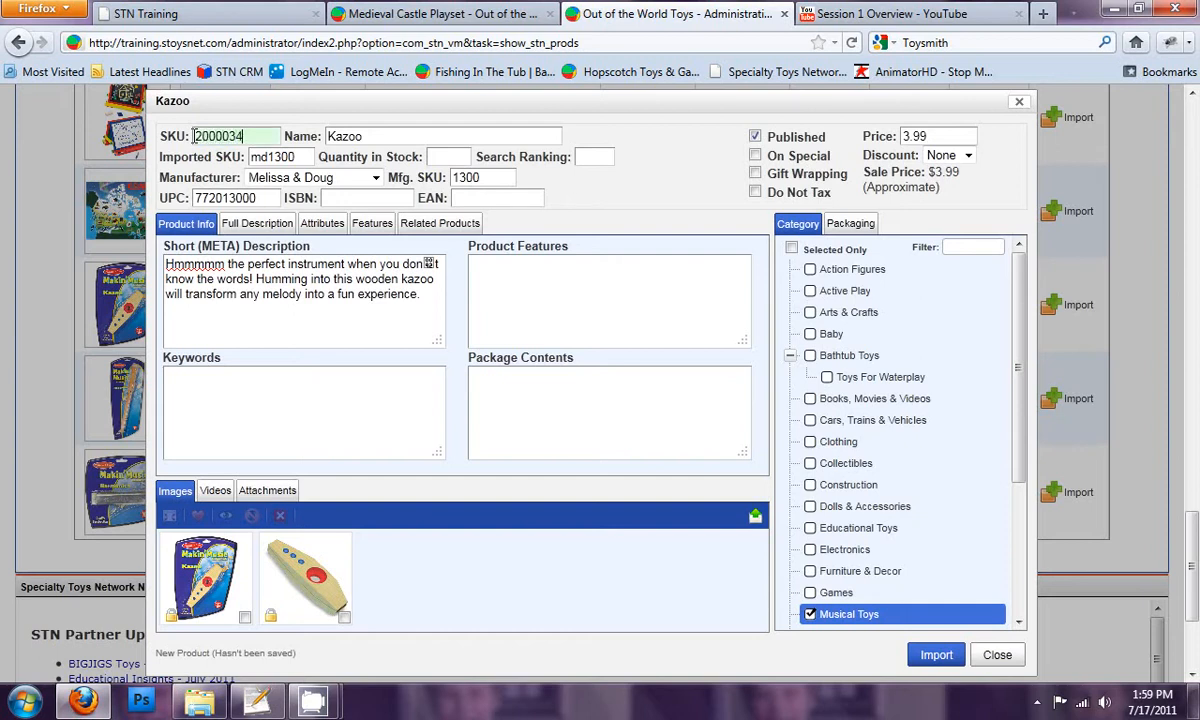
Step: Rename the product as Wooden Kazoo
click(390, 137)
text(Wooden )
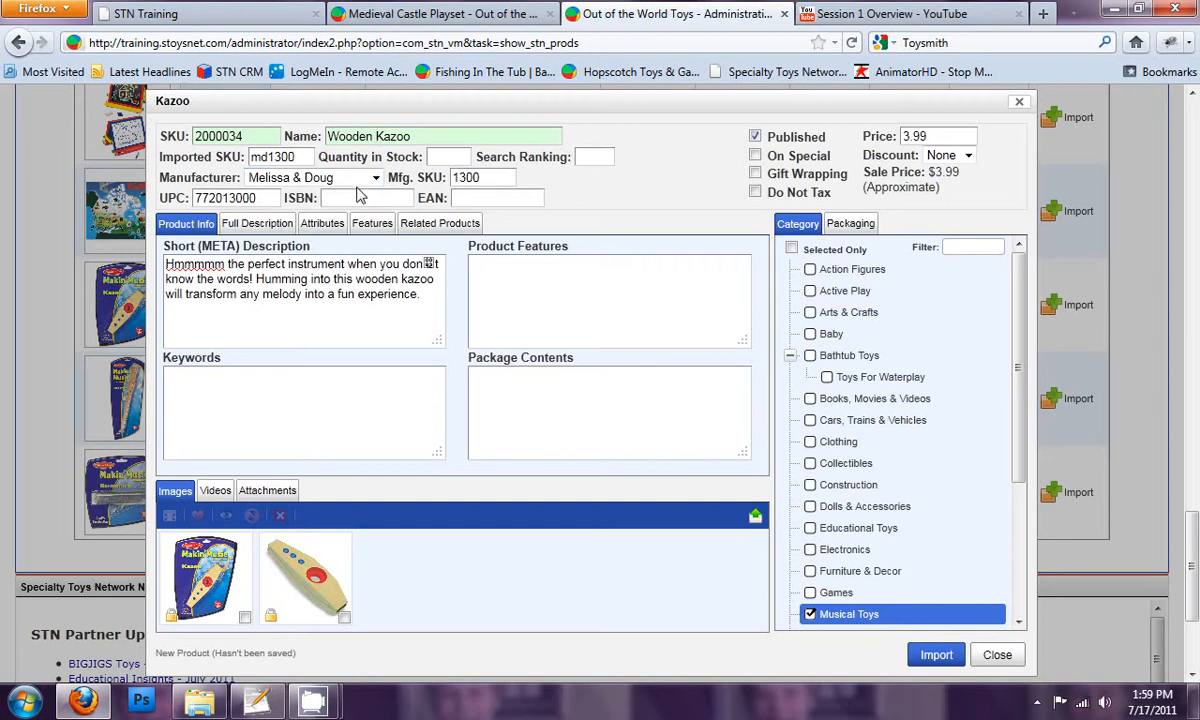
text(Child's)
key(BackSpace)
key(BackSpace)
key(BackSpace)
key(BackSpace)
key(BackSpace)
key(BackSpace)
key(BackSpace)
key(BackSpace)
click(489, 133)
Step: In the full description, correct the apostrophe in "don't" and insert a space after "Hmmmmm"
click(260, 223)
click(437, 282)
key(BackSpace)
text(')
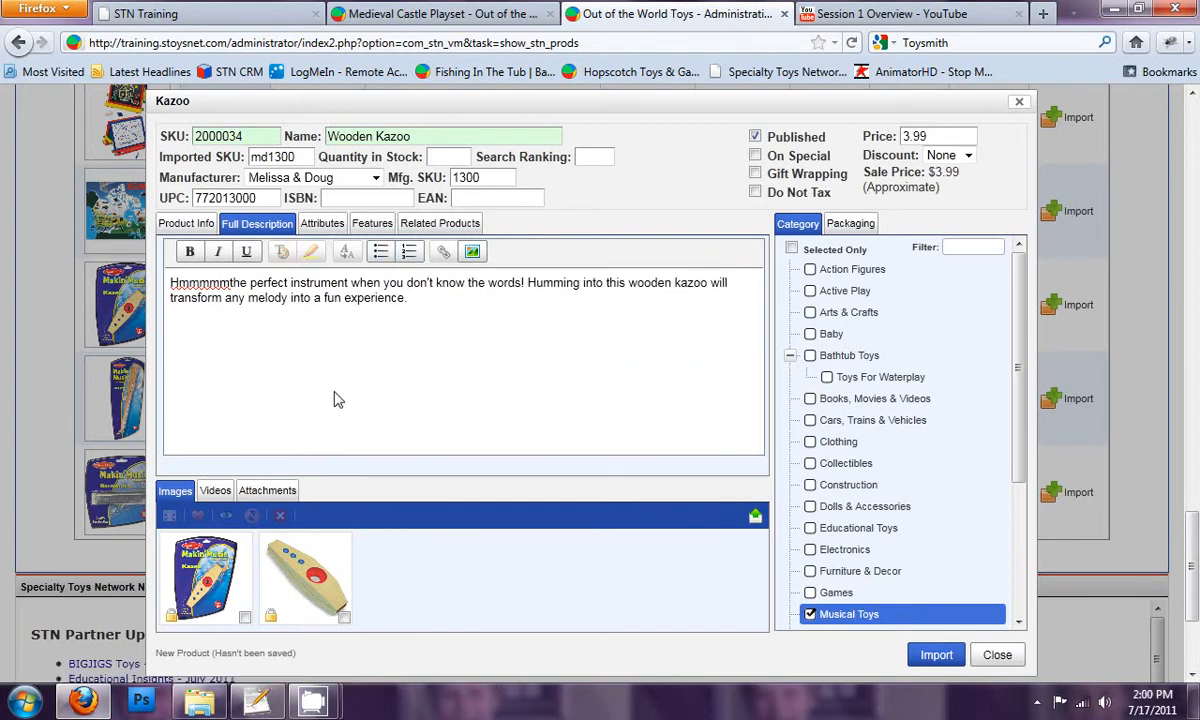
click(230, 283)
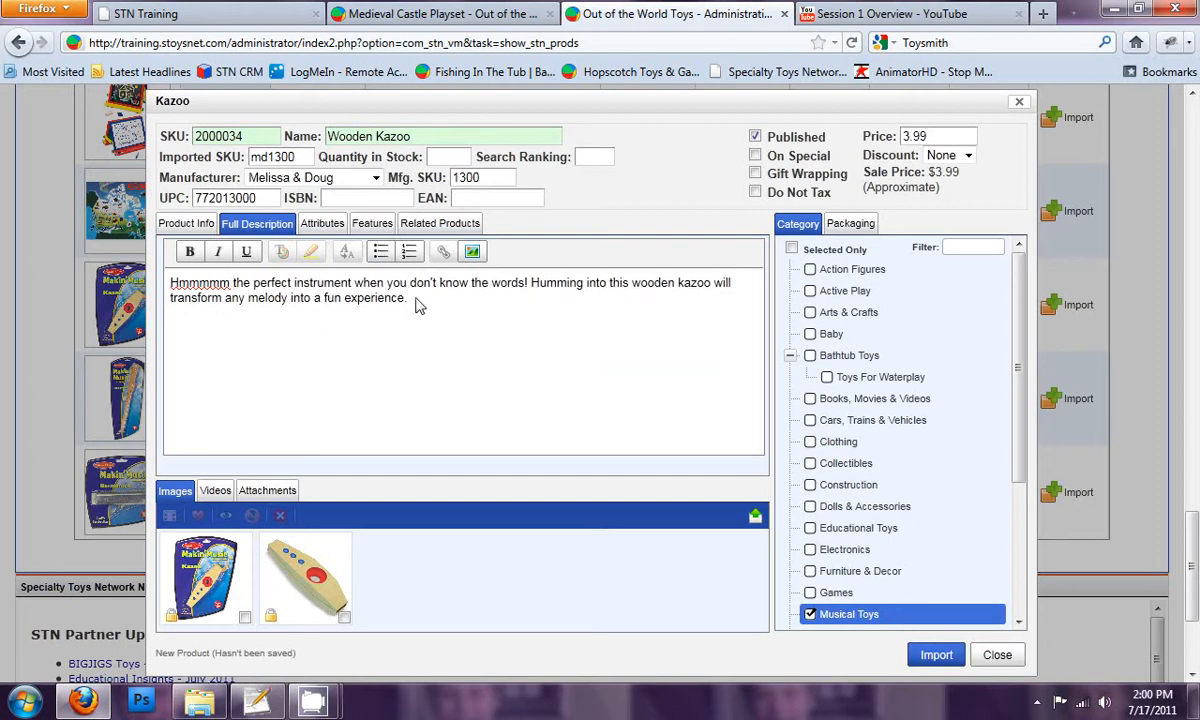
double_click(203, 283)
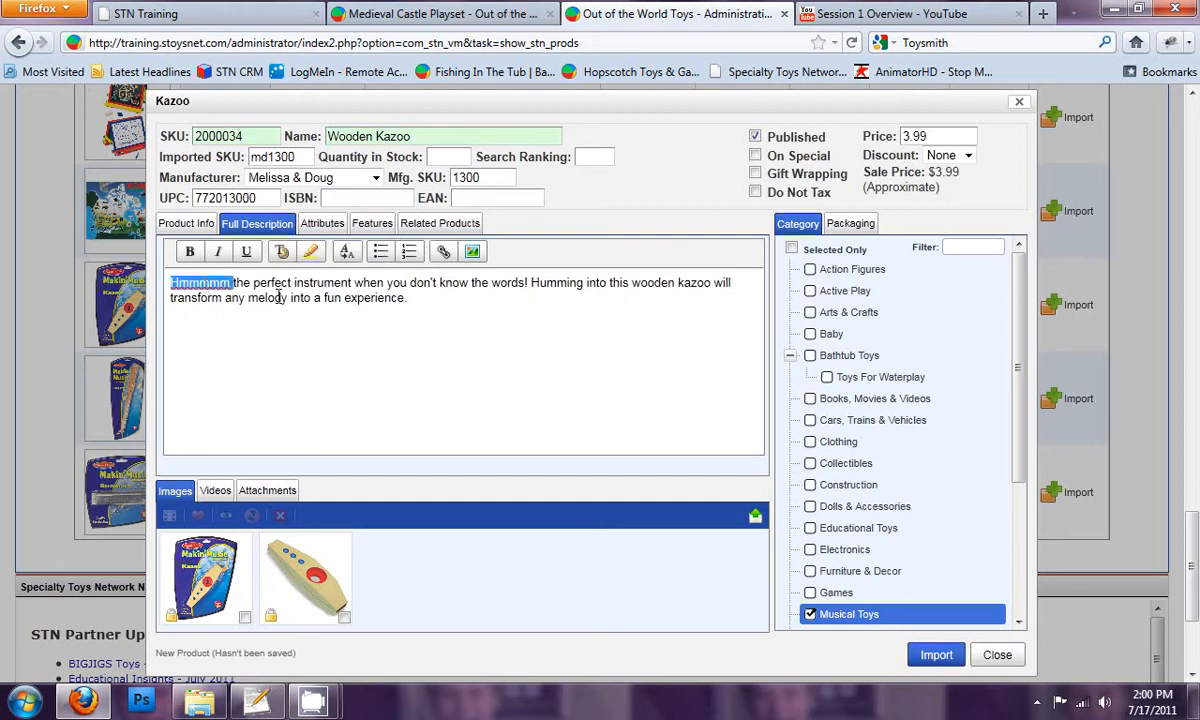
click(251, 297)
click(473, 311)
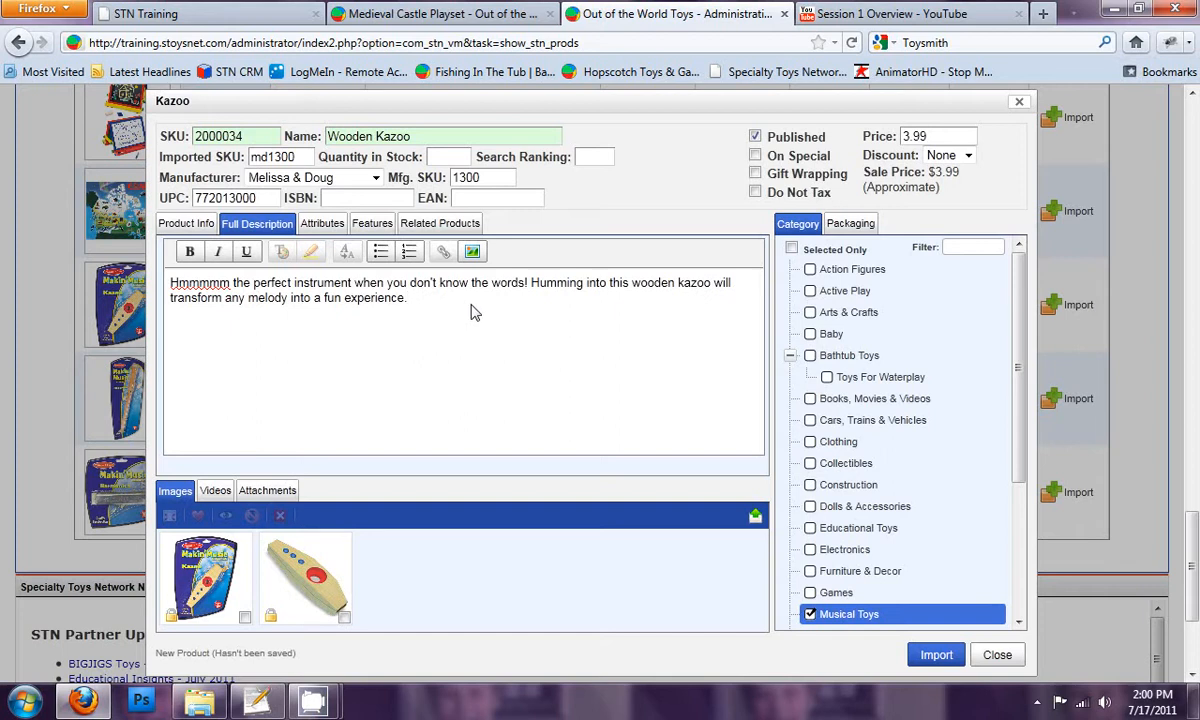
Step: Review the product info fields, the full description and the attribute list formats of the kazoo
click(192, 226)
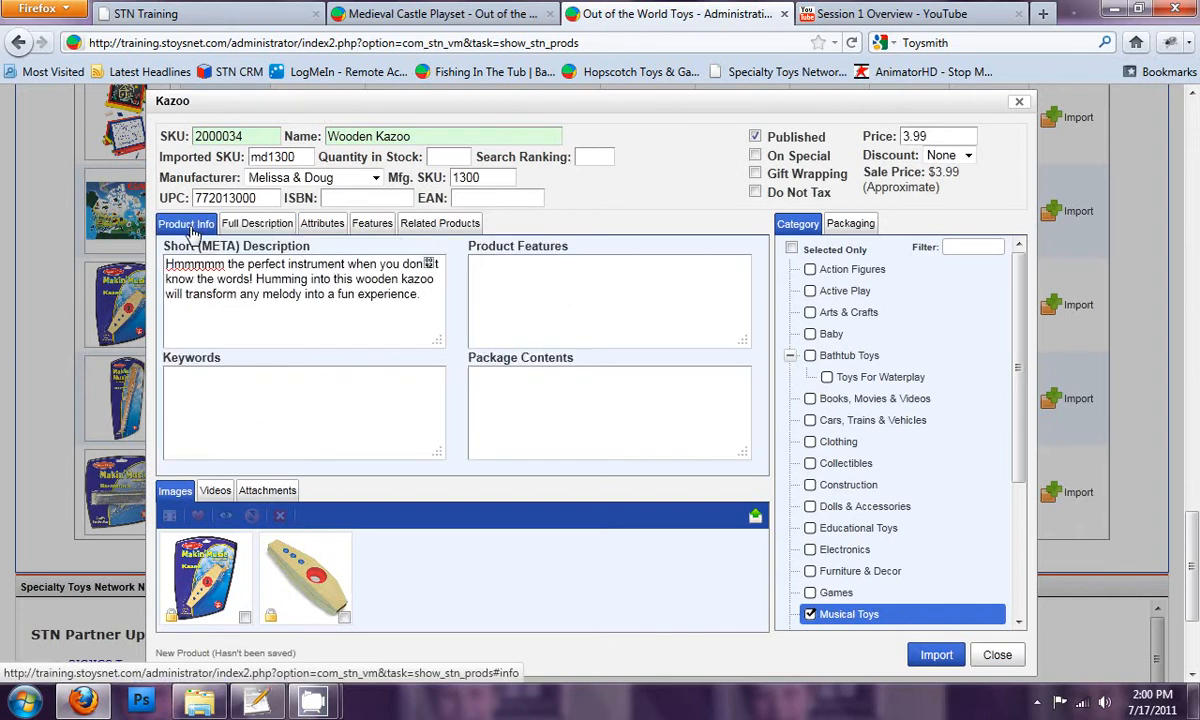
click(549, 265)
click(549, 396)
click(330, 397)
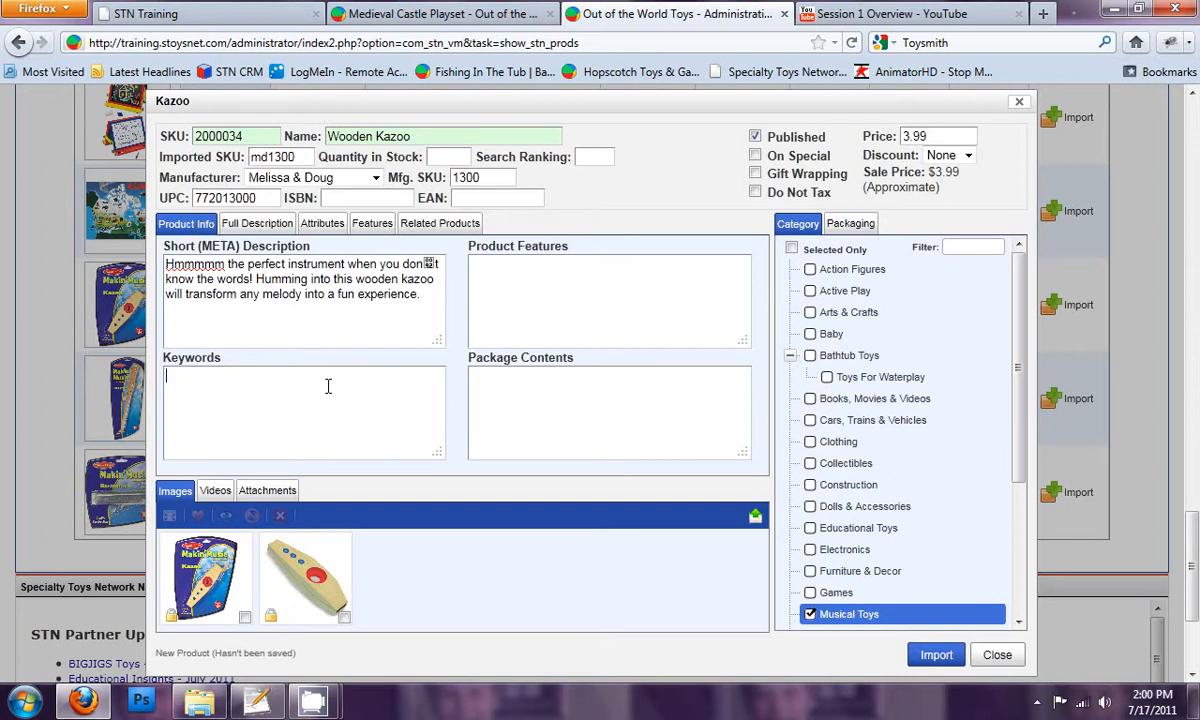
click(262, 222)
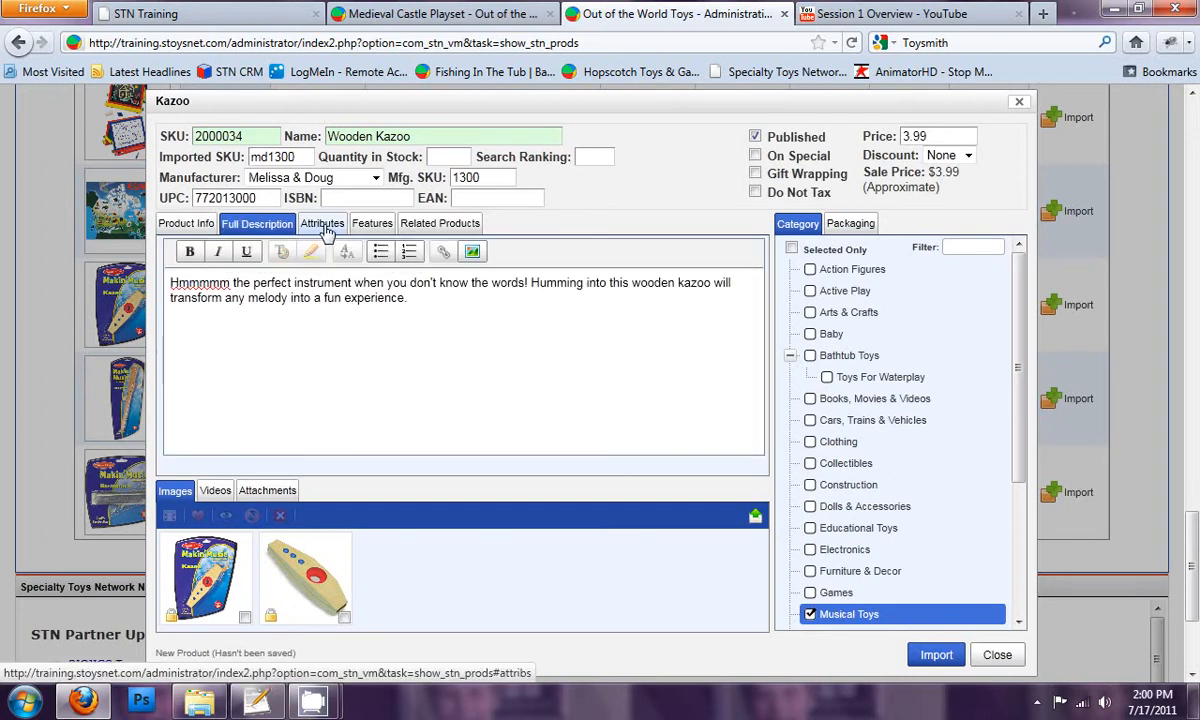
click(325, 228)
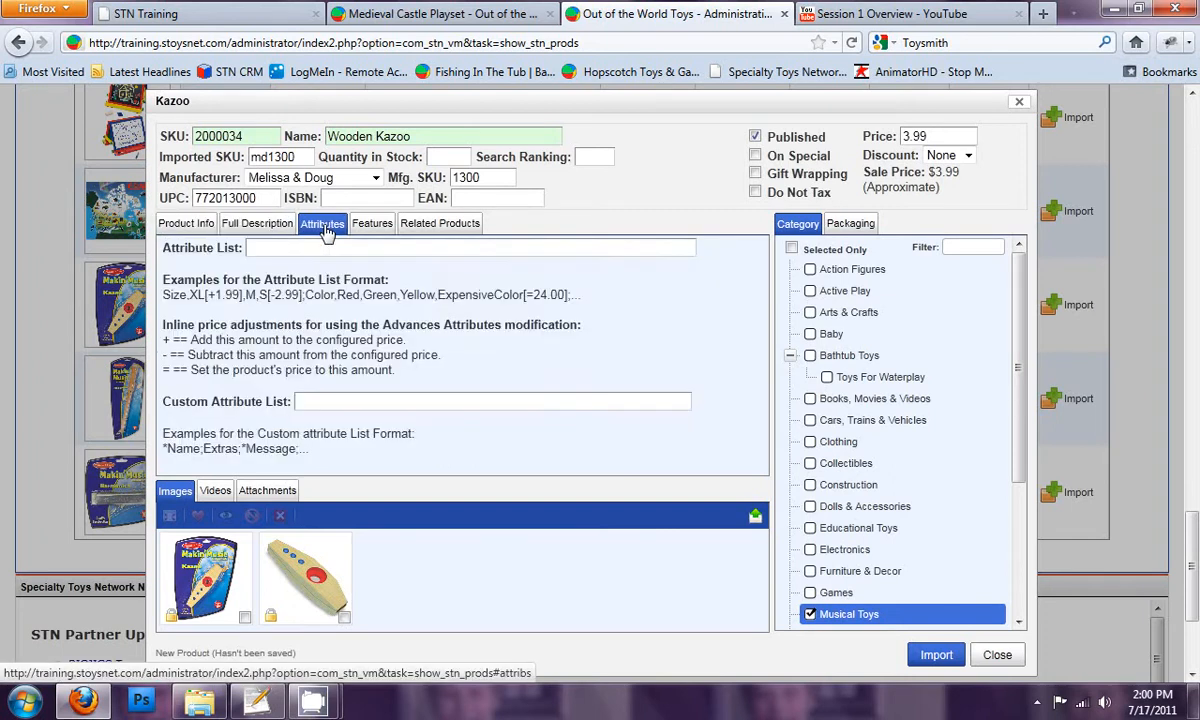
click(284, 227)
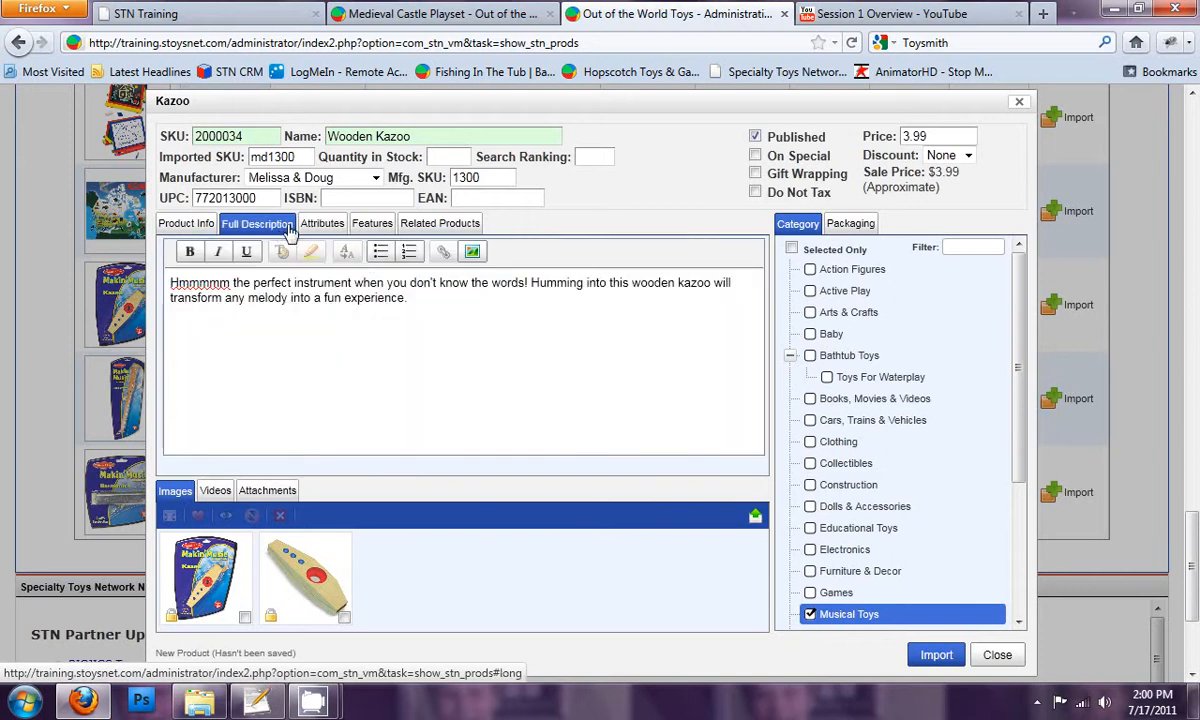
Step: Set the gender to Both in the kazoo's features, reviewing the available ages and fundamentals
click(353, 222)
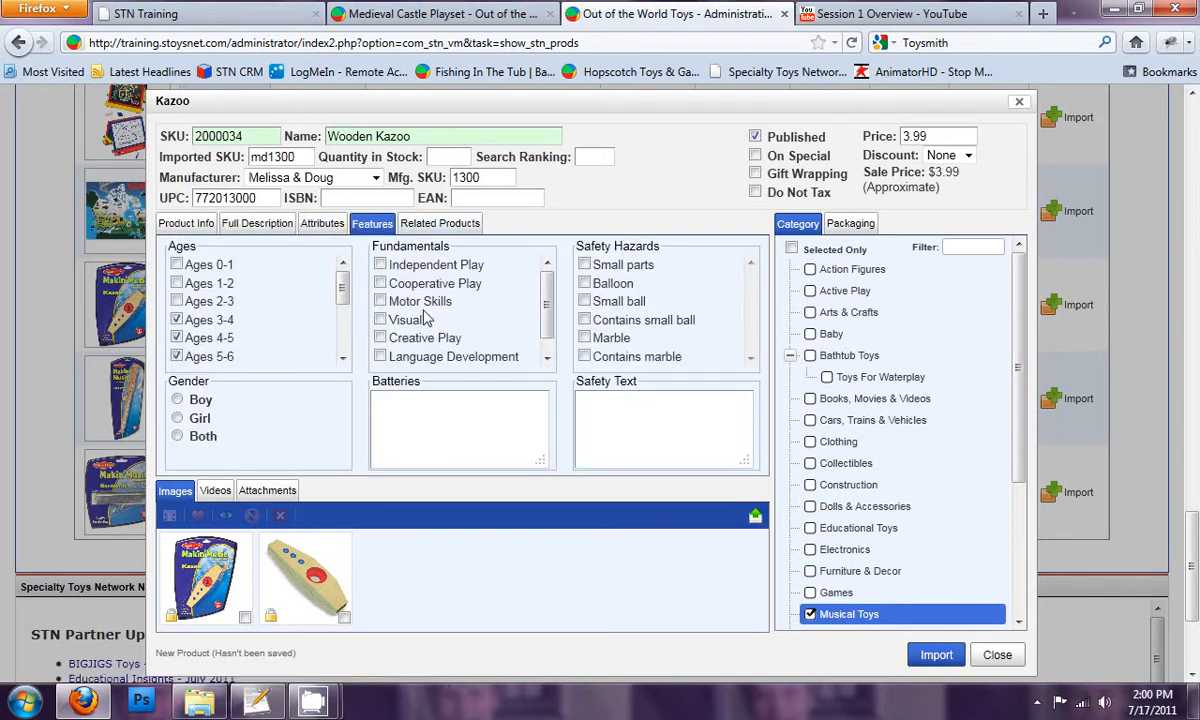
drag(342, 289, 342, 338)
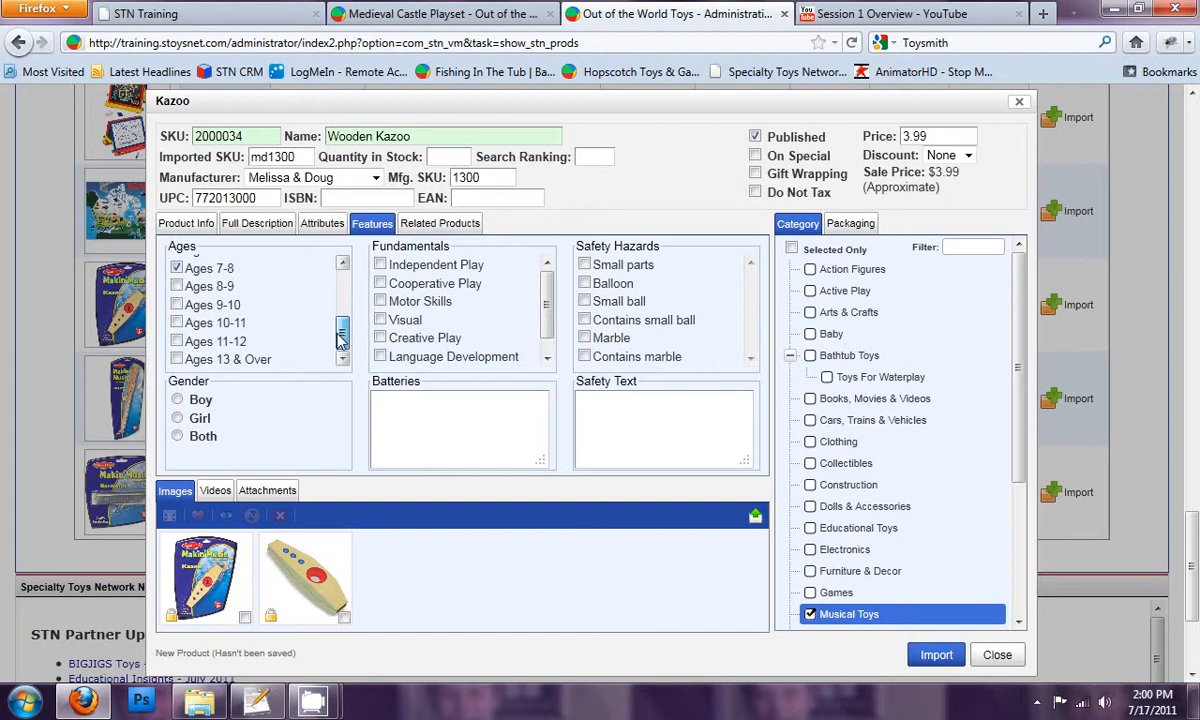
scroll(342, 338, up, 3)
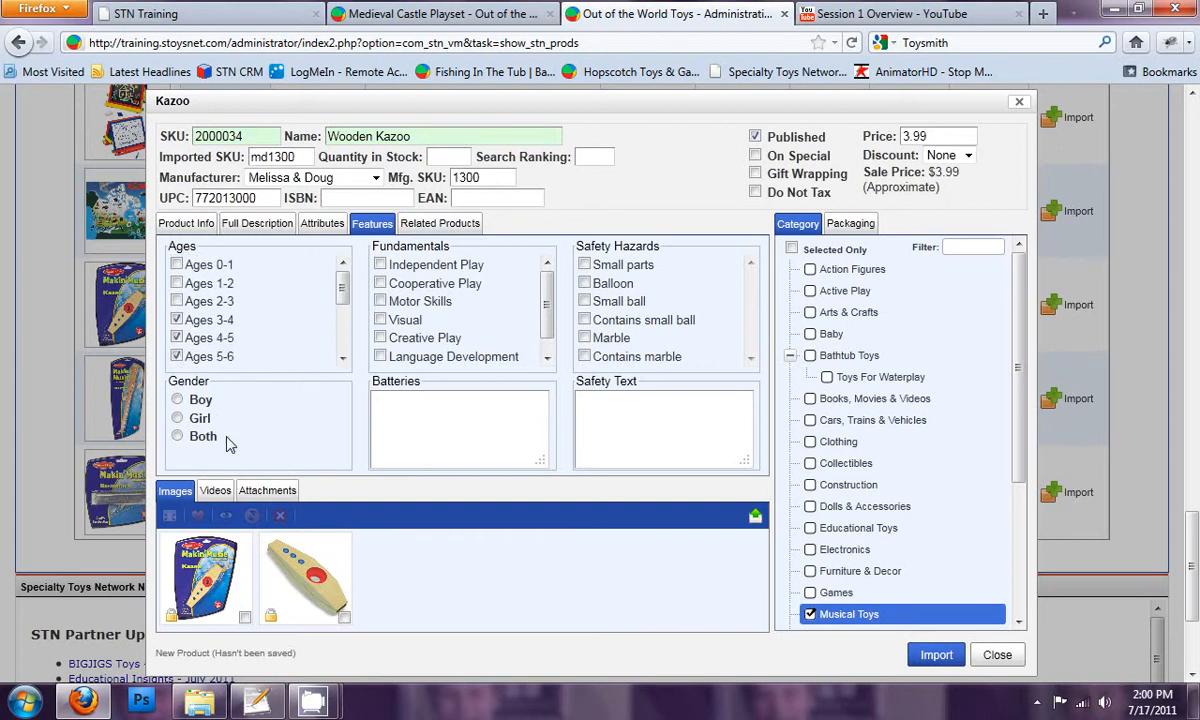
click(178, 437)
scroll(530, 320, down, 1)
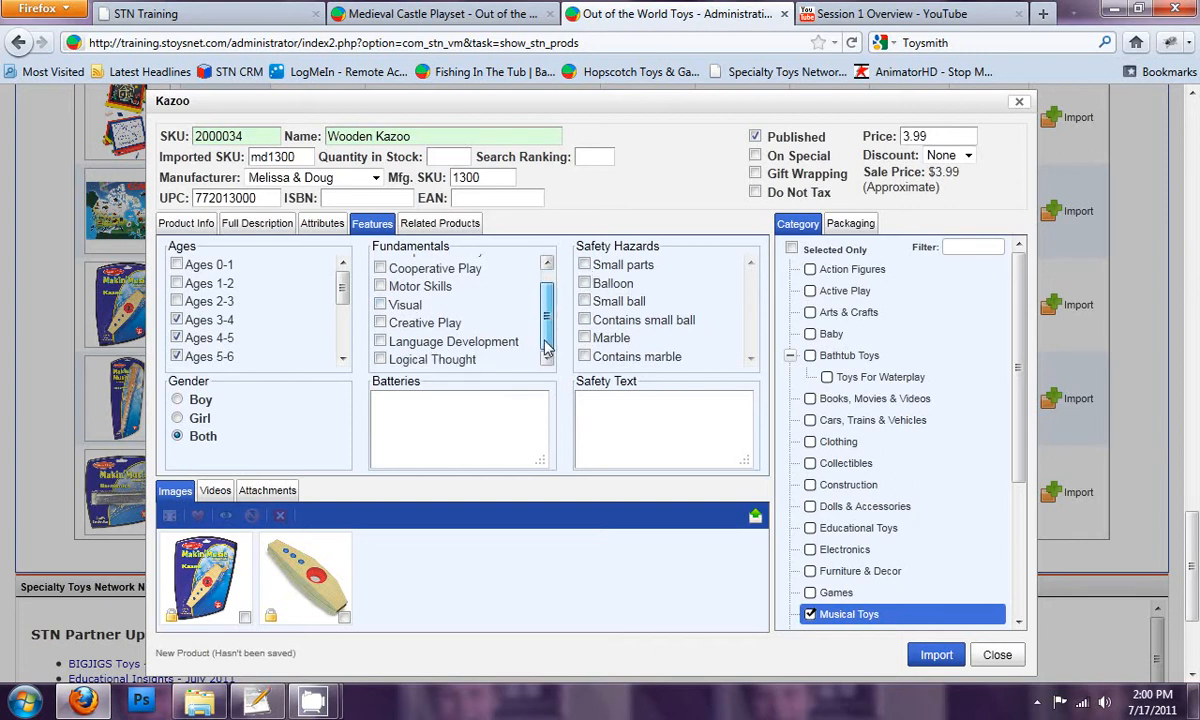
scroll(545, 300, up, 1)
drag(547, 290, 547, 346)
scroll(530, 315, up, 1)
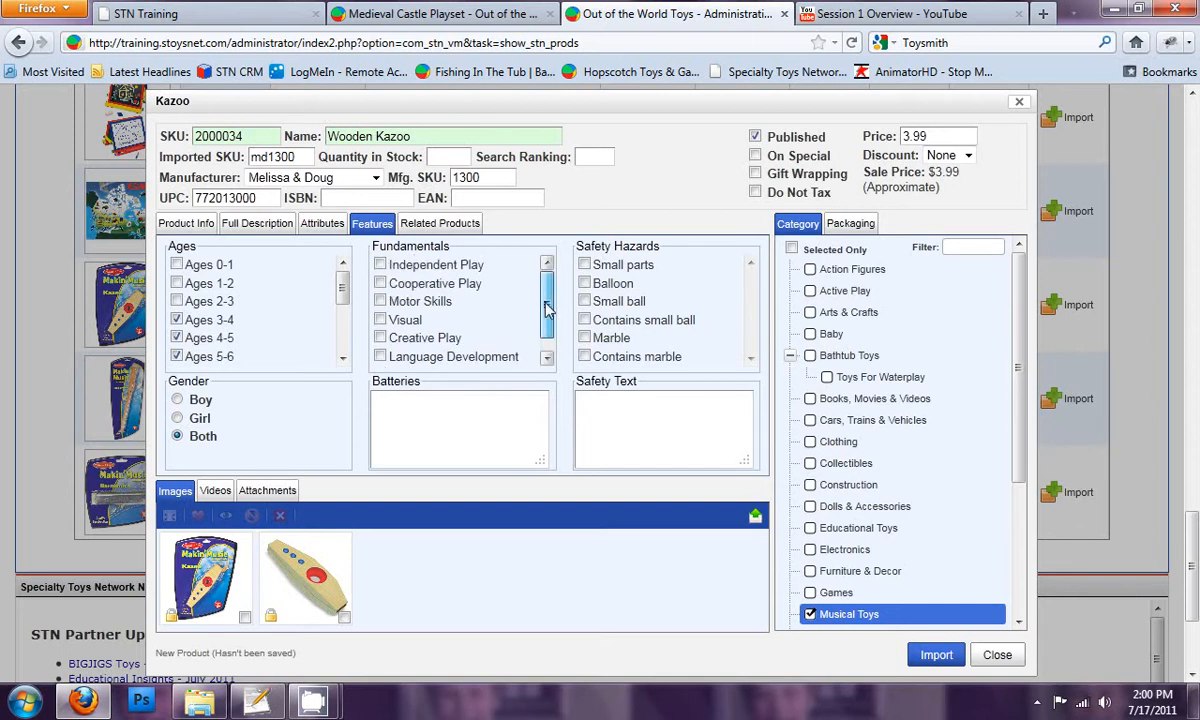
Step: Mark Independent Play and Creative Play as the kazoo's fundamentals, and enter "None Required" for the batteries
drag(547, 326, 546, 342)
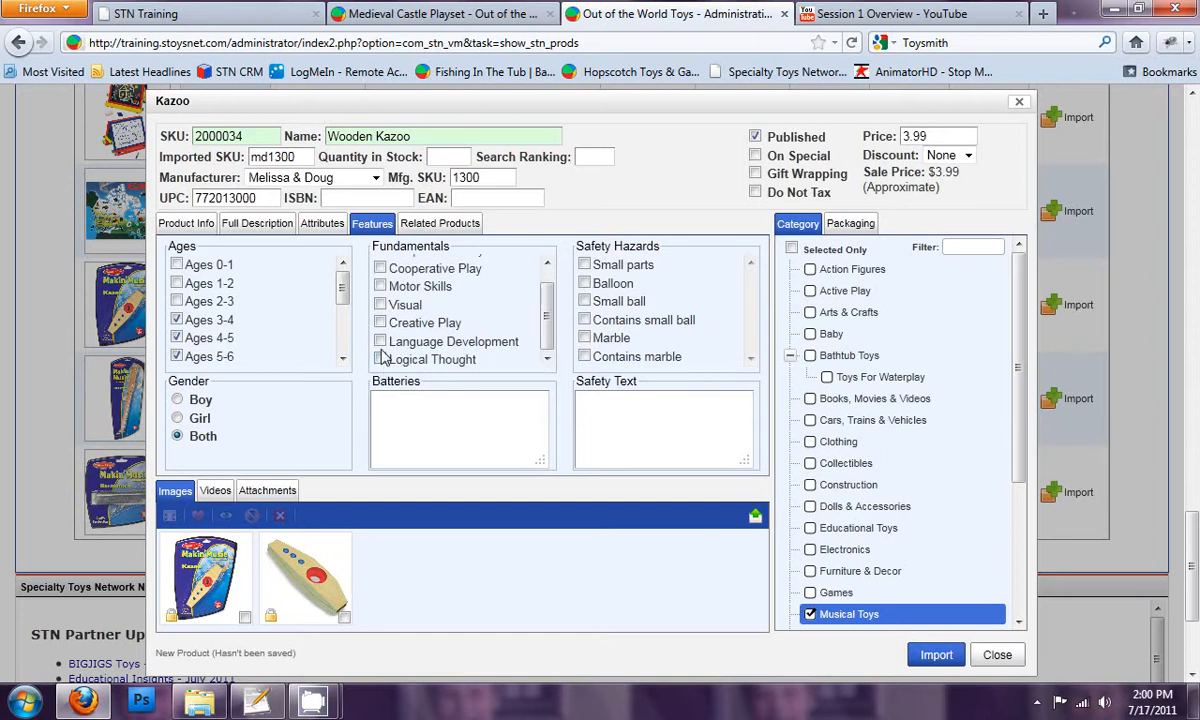
click(380, 322)
scroll(405, 295, up, 2)
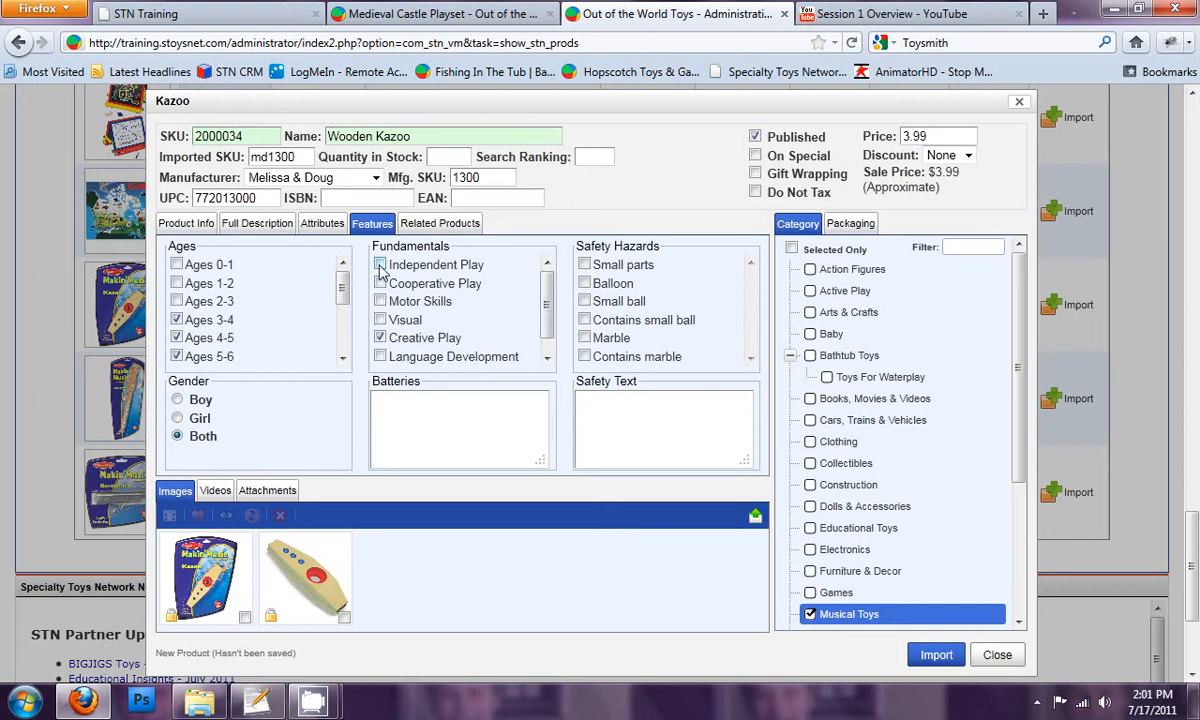
click(437, 430)
text(None Required)
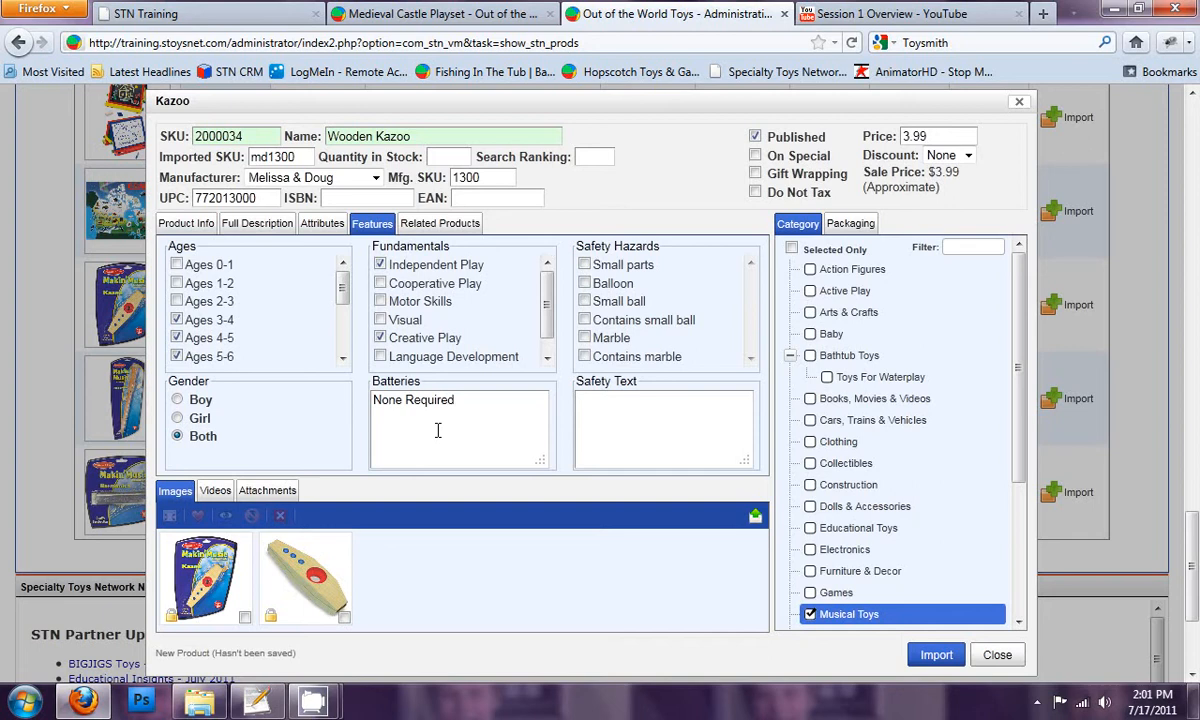
Step: Filter the related products to the music category and mark 25 Key Elite Spinet, 37 Key Day Care Durable, Red-Black 6 String Guitar and Tunable Drum as related
click(446, 226)
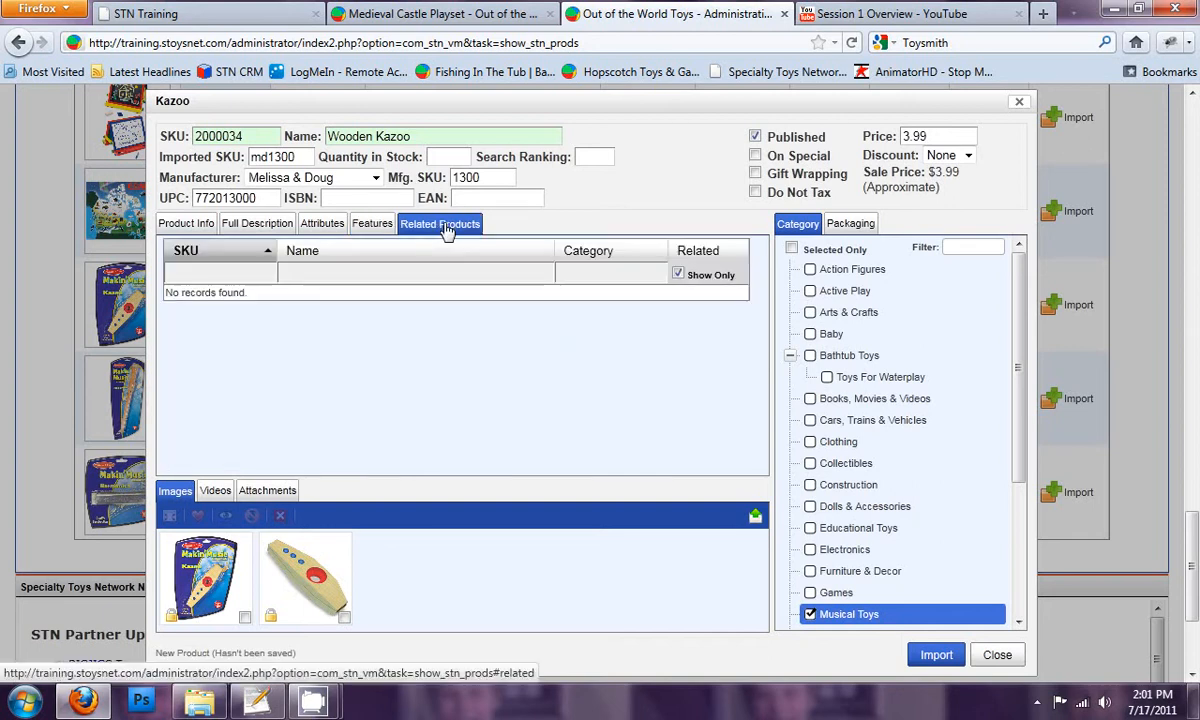
click(678, 294)
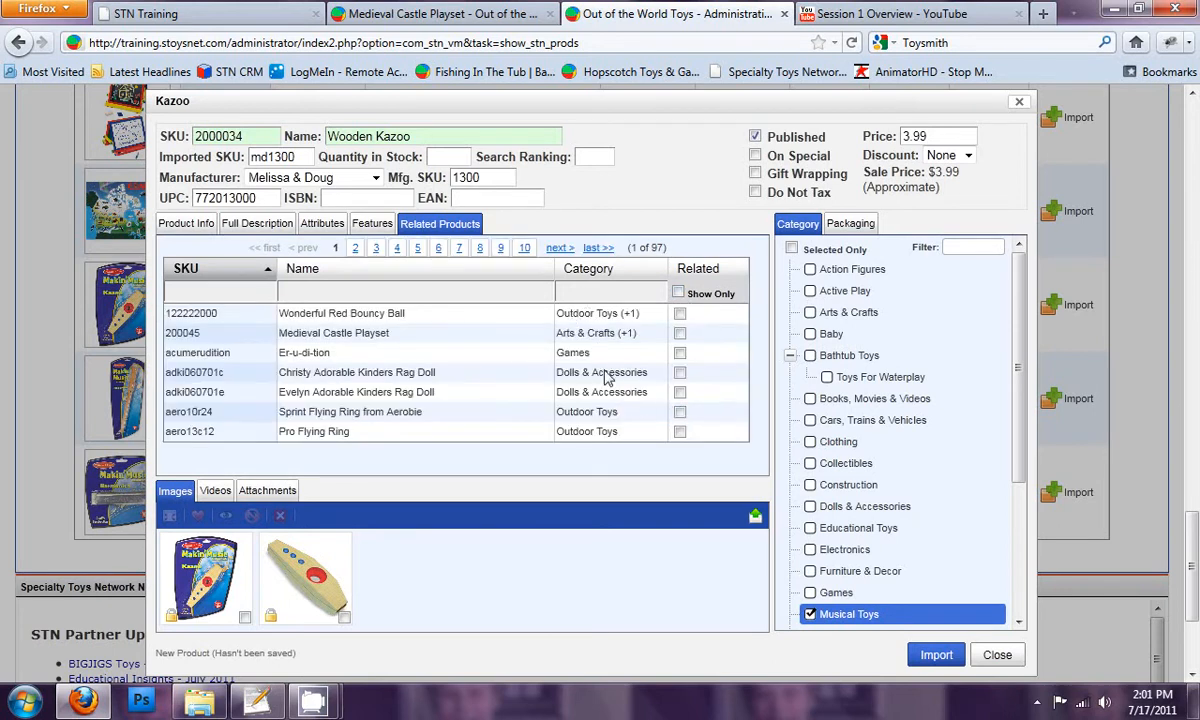
click(581, 292)
text(music)
key(Return)
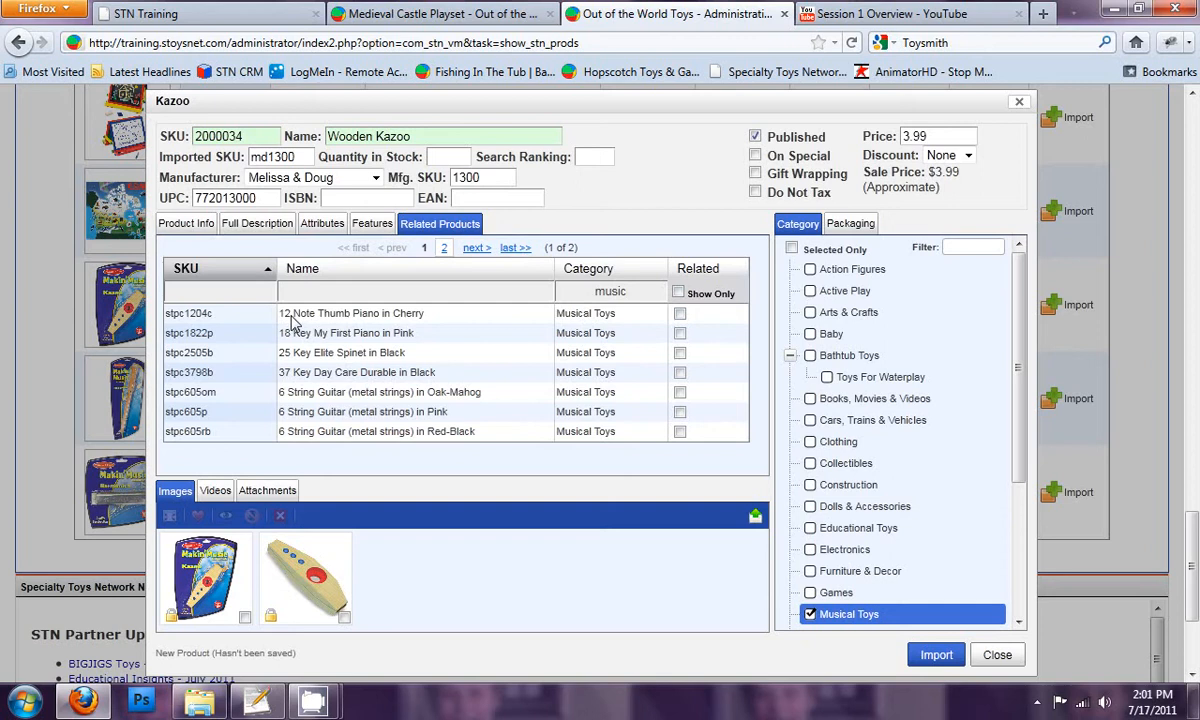
click(680, 373)
click(679, 432)
click(477, 249)
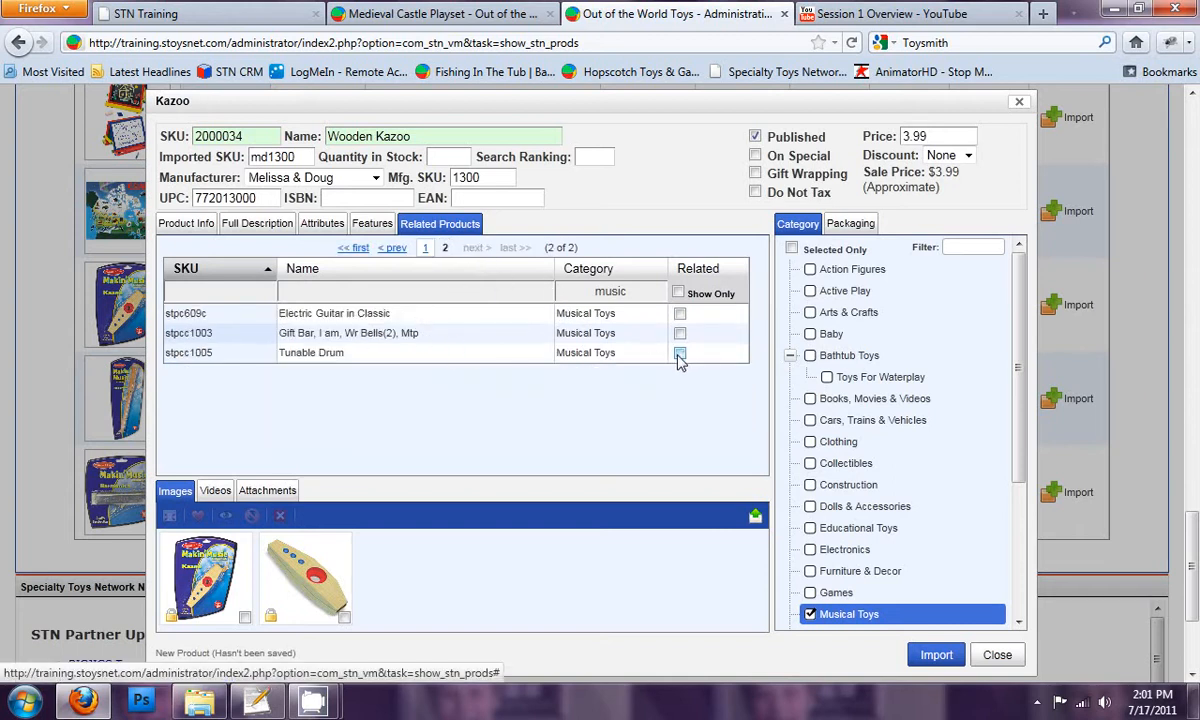
click(392, 248)
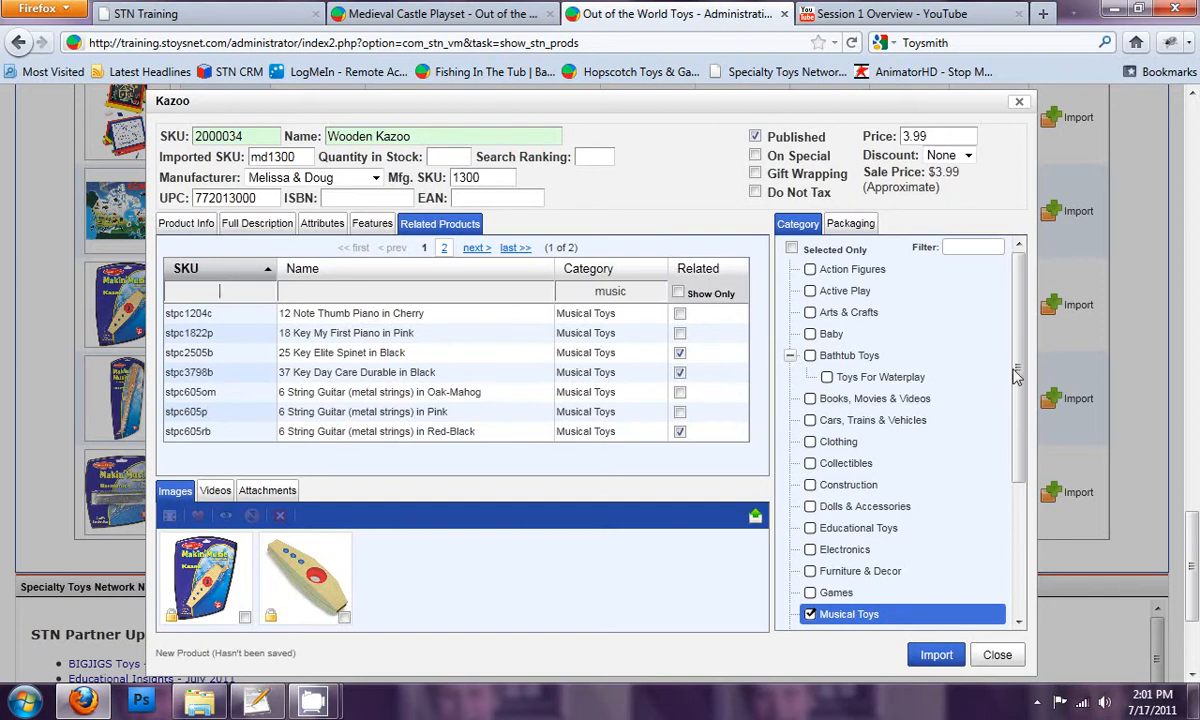
Step: Add the kazoo to the Other and Party Supplies categories, alongside Musical Toys
scroll(978, 480, down, 3)
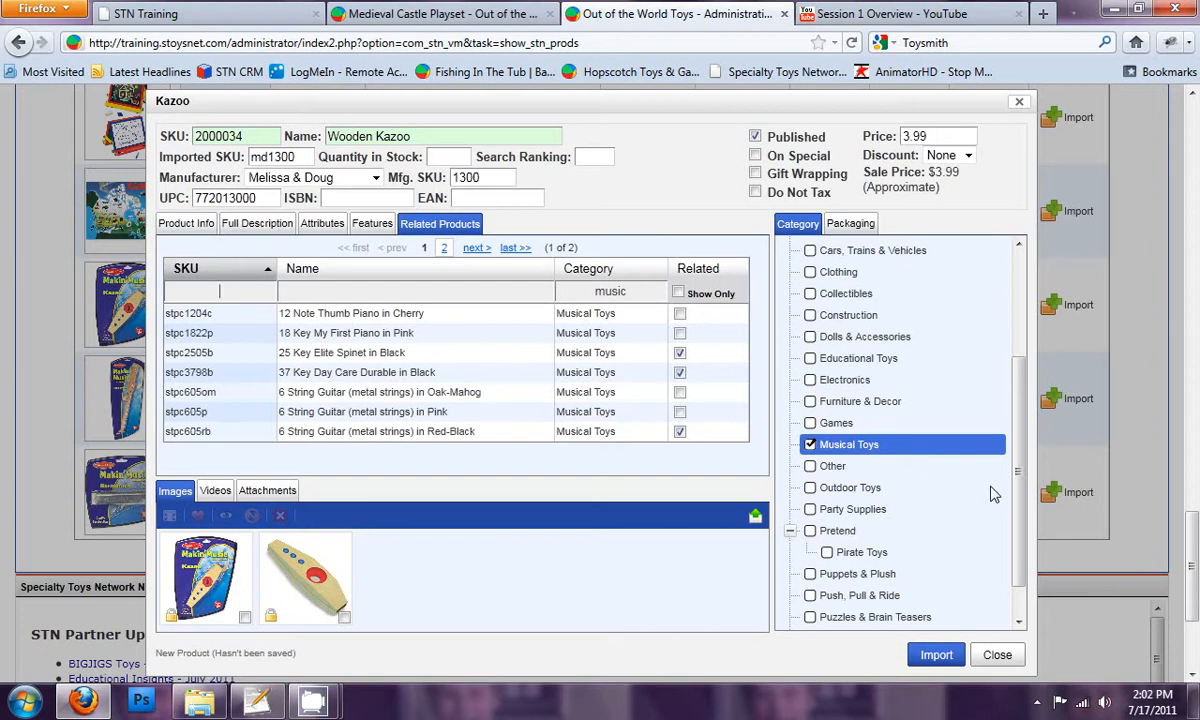
scroll(1018, 487, down, 1)
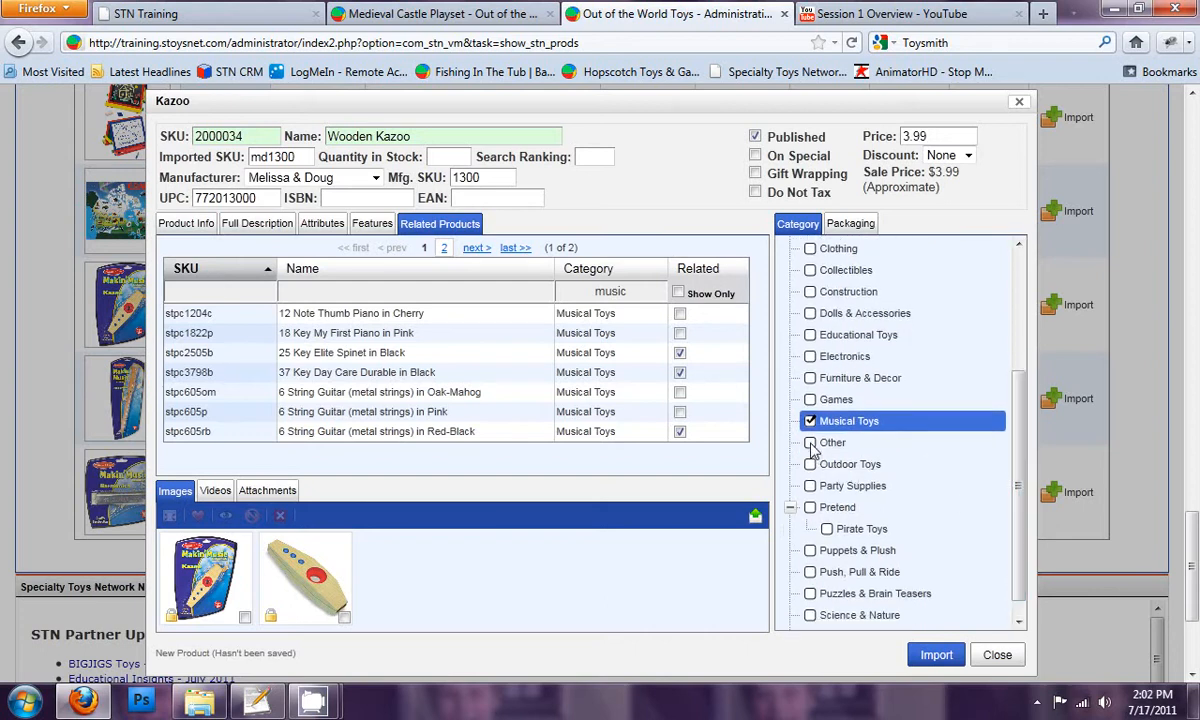
click(810, 443)
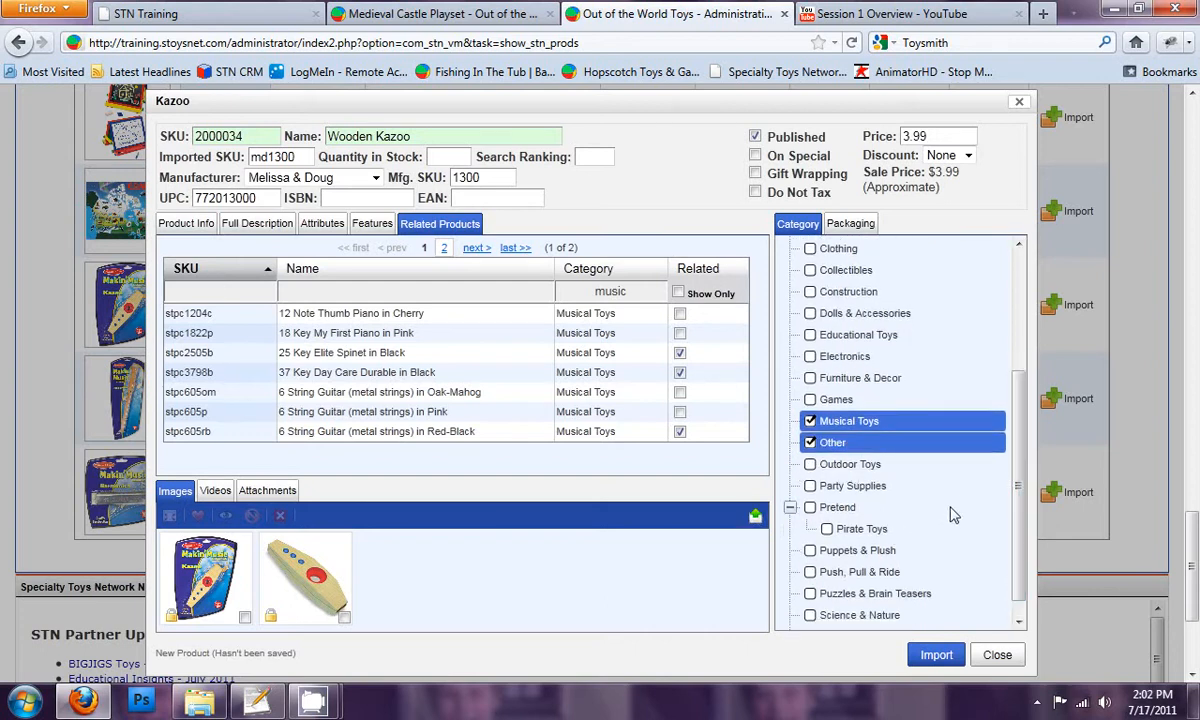
click(809, 486)
Step: Check the assigned categories by showing only the selected ones, and return to the full category list
drag(1017, 482, 1026, 310)
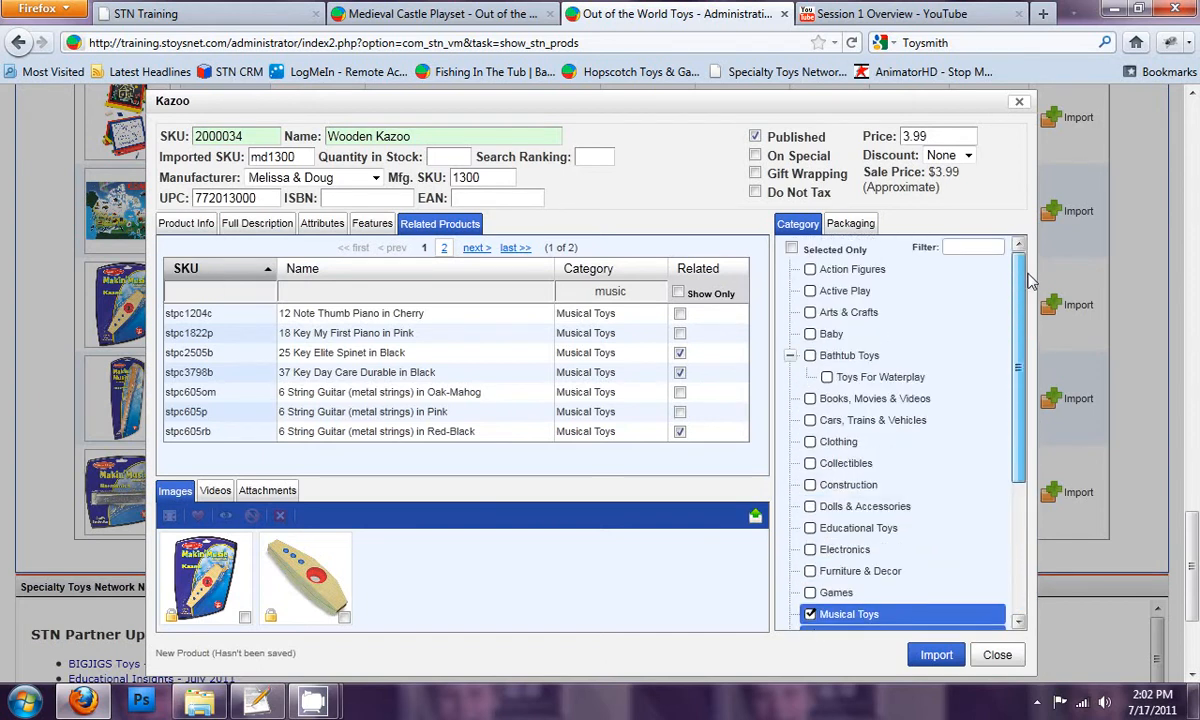
click(791, 248)
click(791, 248)
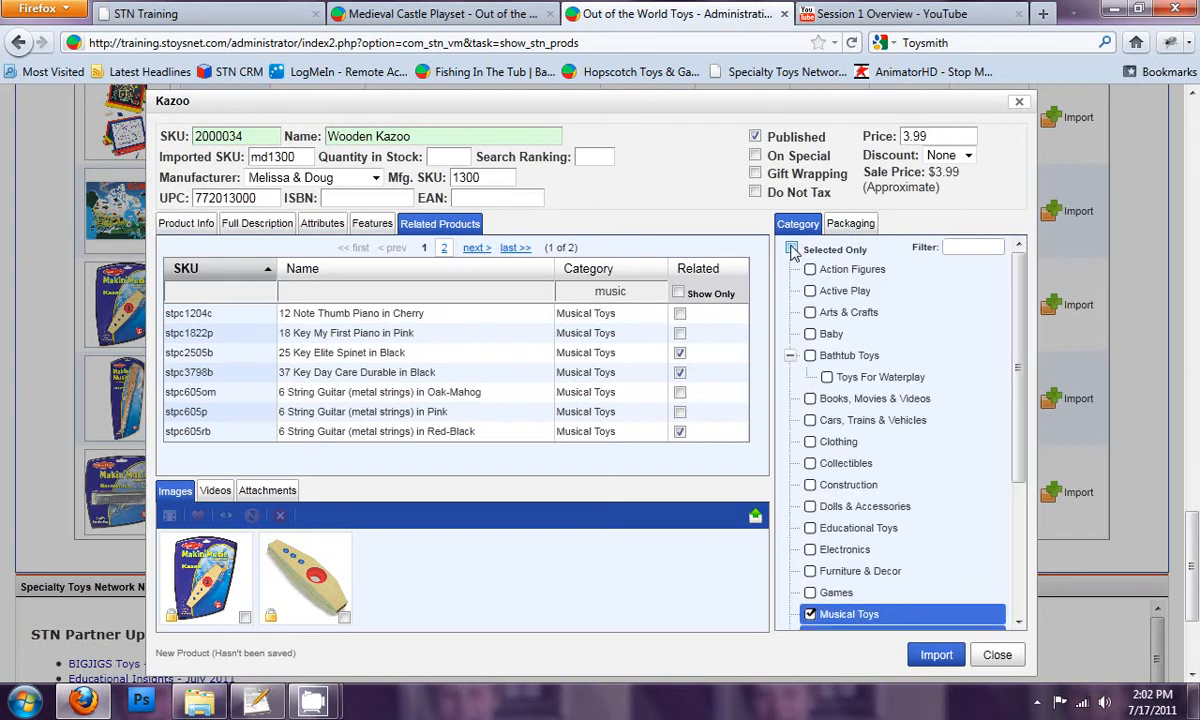
click(791, 248)
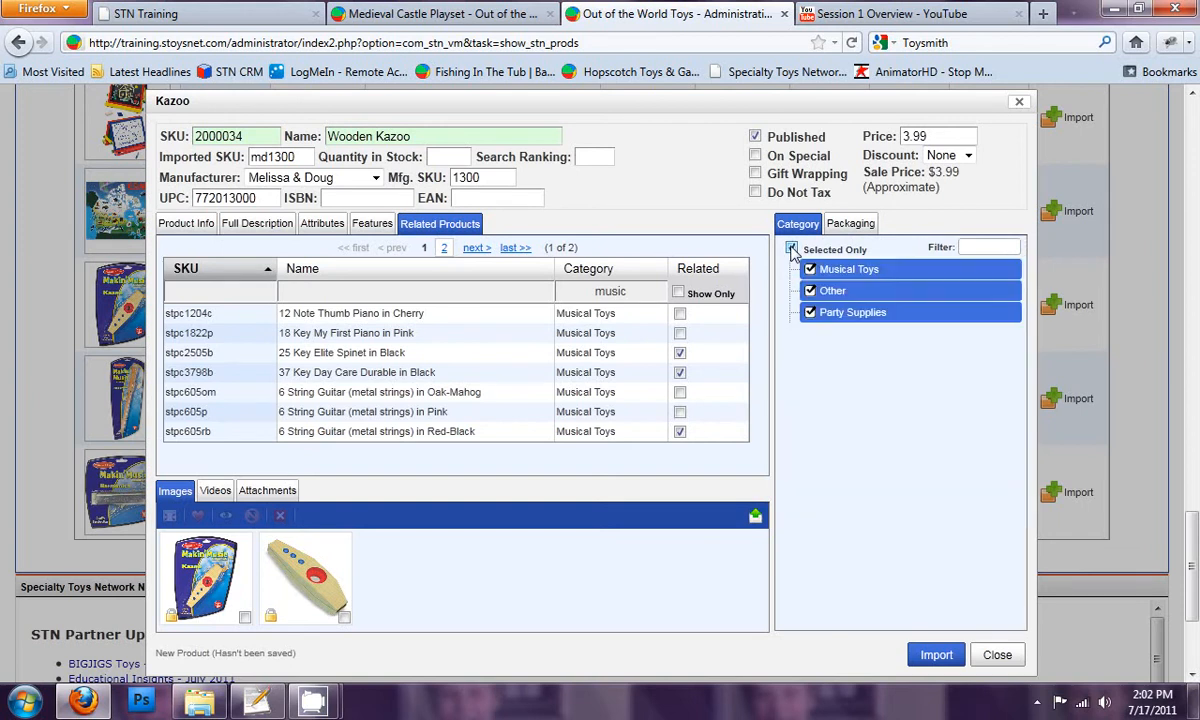
click(791, 248)
click(791, 248)
click(791, 248)
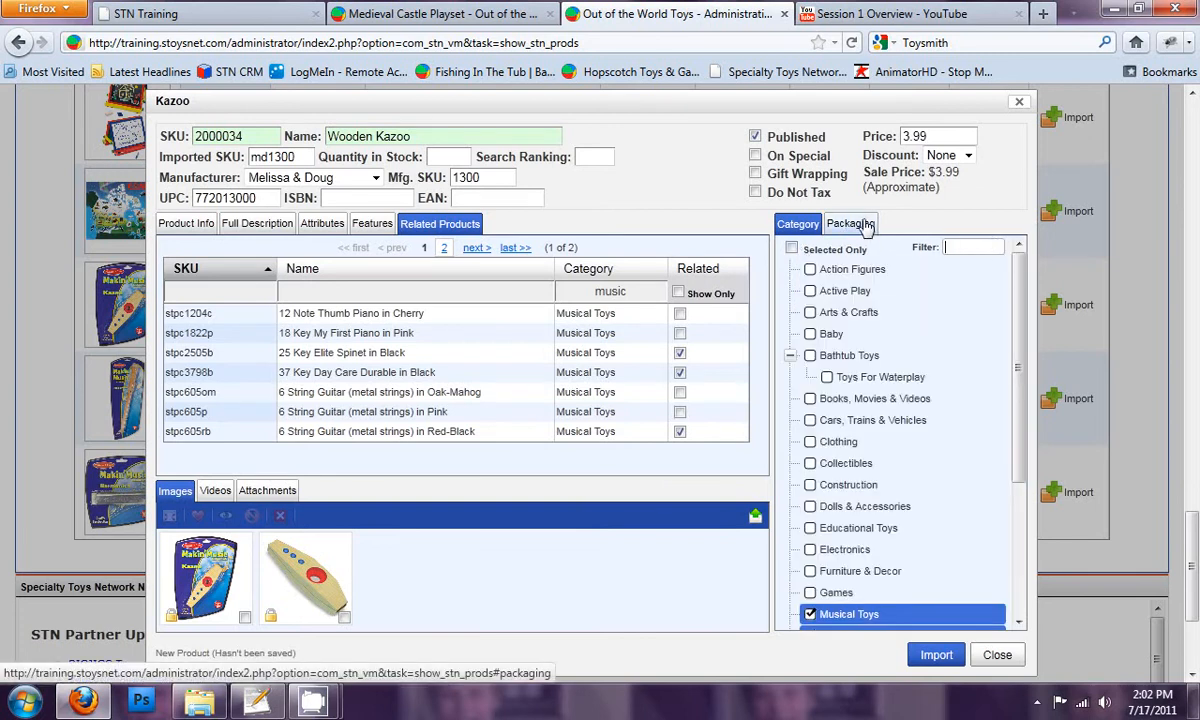
Step: In the kazoo's packaging details, enter 0.00 as the shipping override amount, leaving the override switched off
click(857, 226)
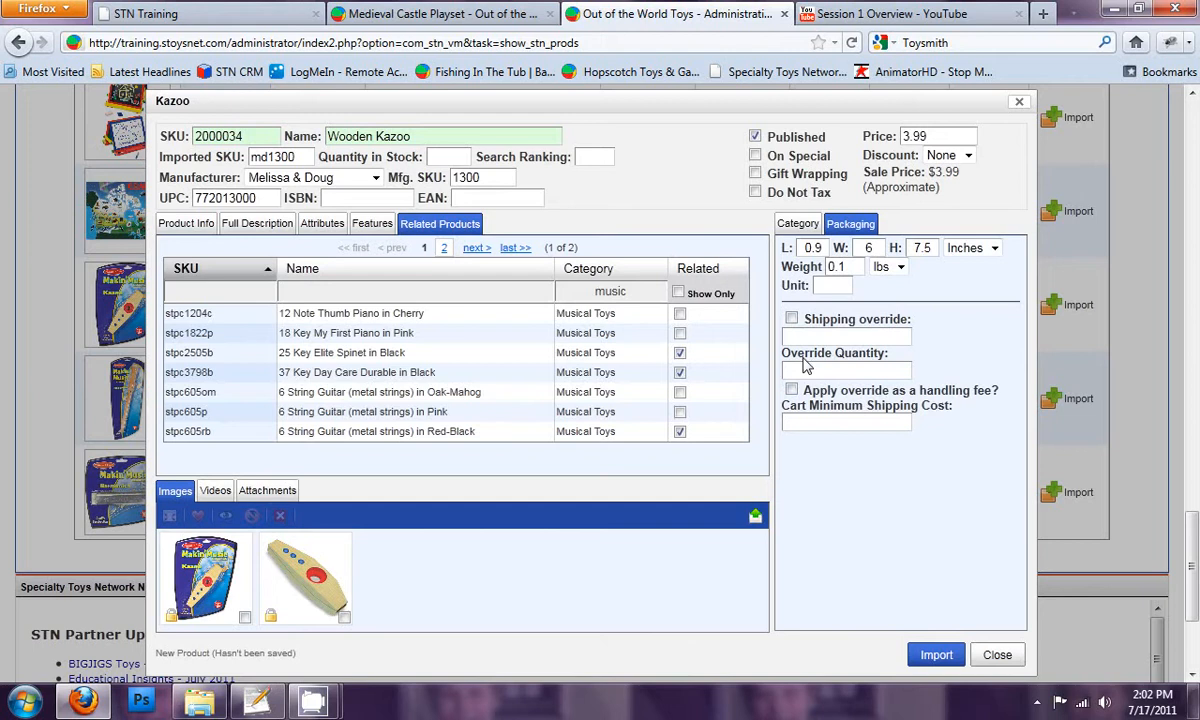
click(791, 318)
click(800, 338)
text(0.)
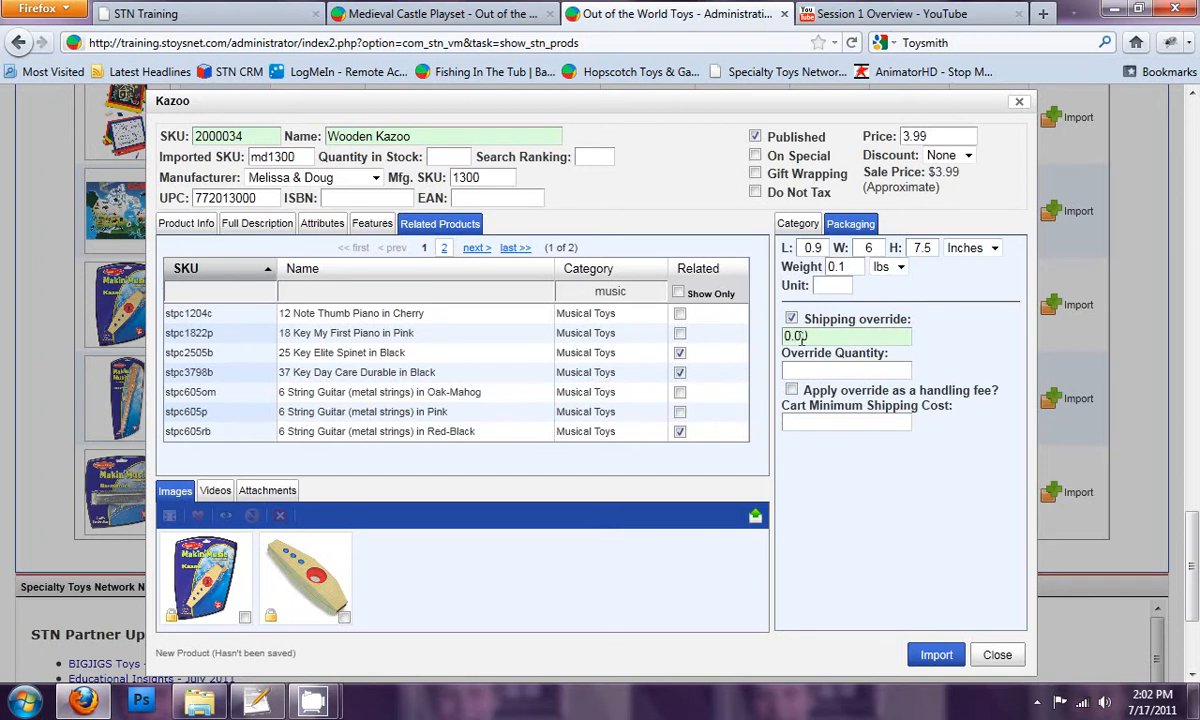
click(791, 320)
Step: Review the kazoo's packaged and unpackaged pictures, its videos and its attachments
click(213, 572)
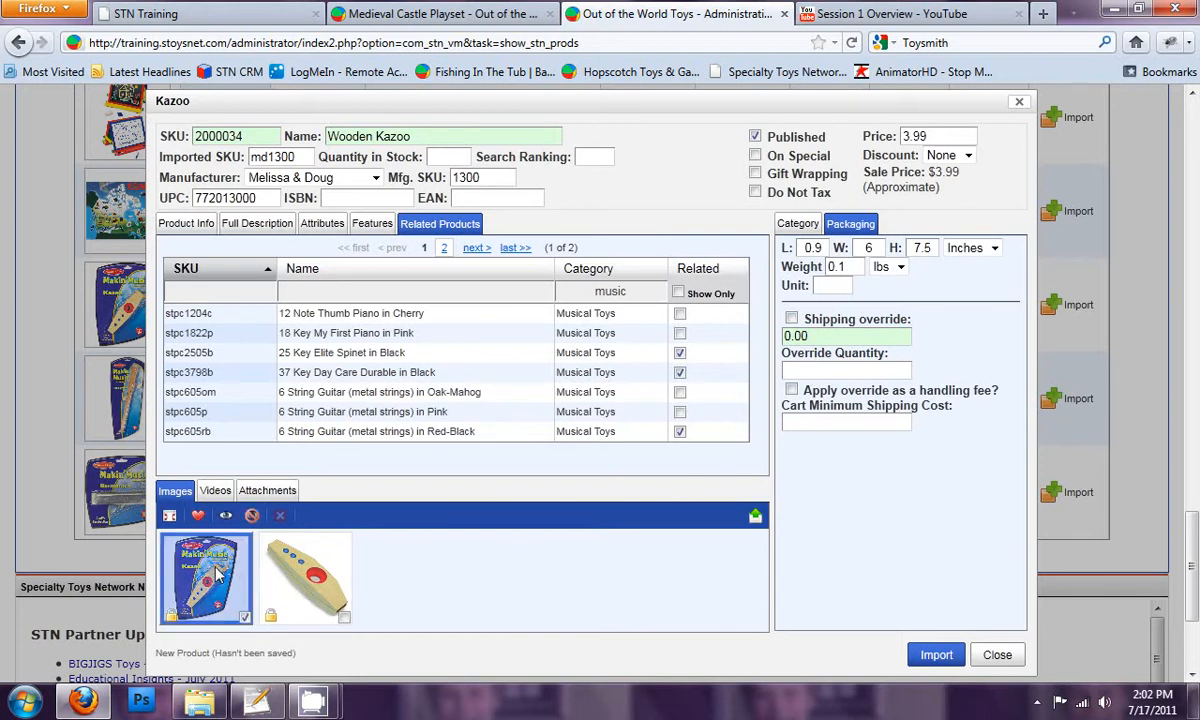
click(276, 545)
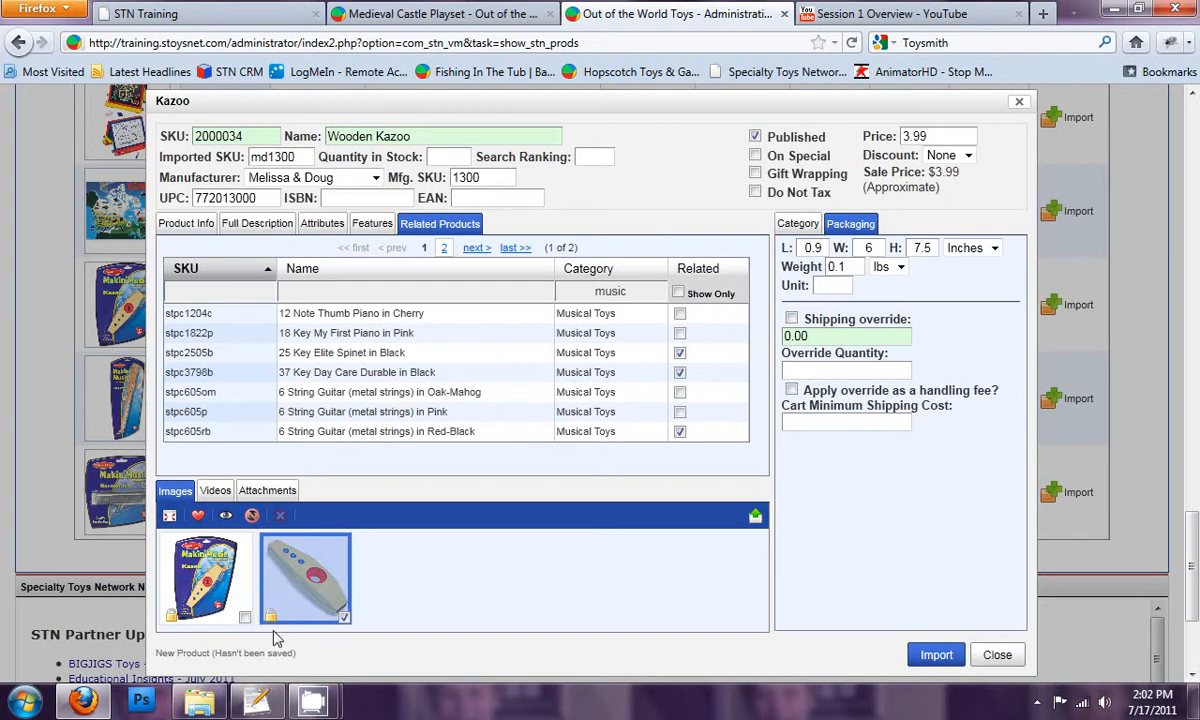
click(186, 596)
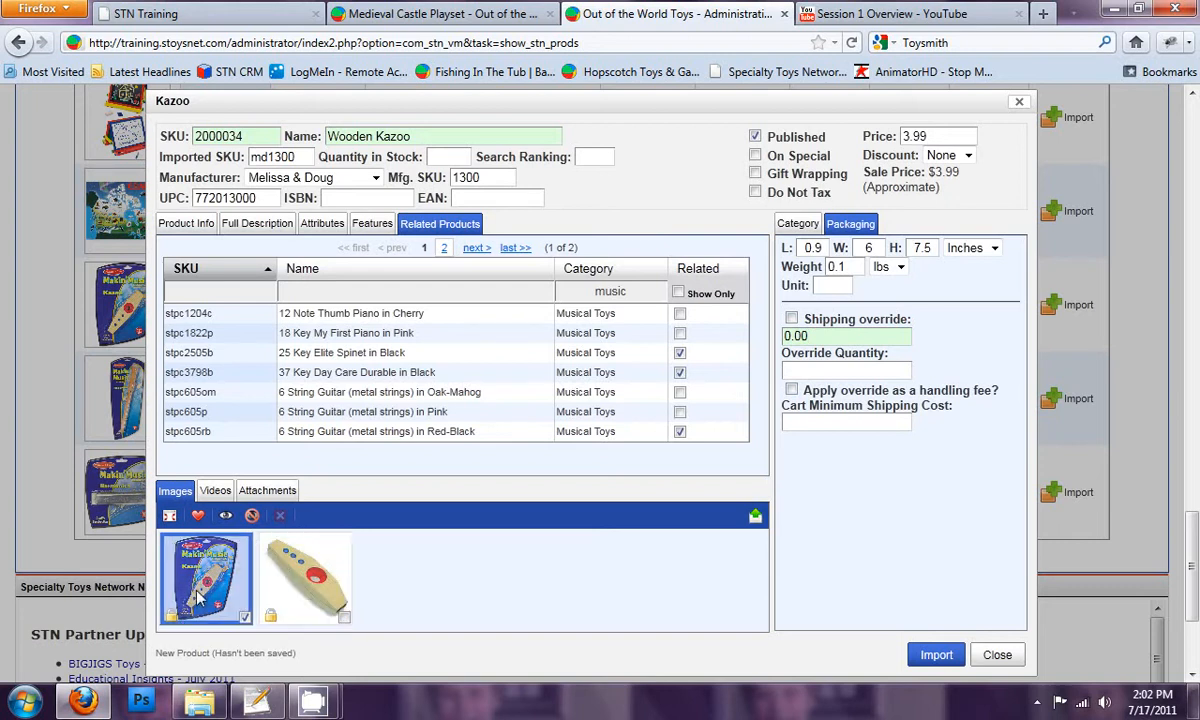
click(305, 585)
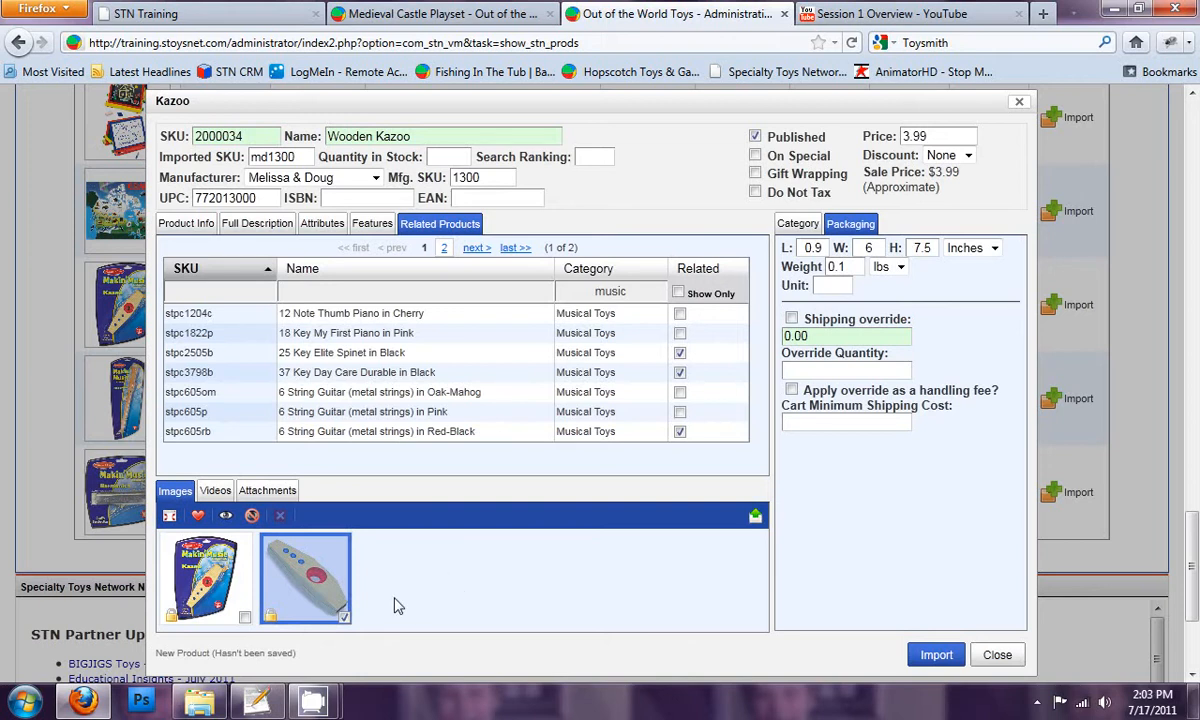
click(215, 490)
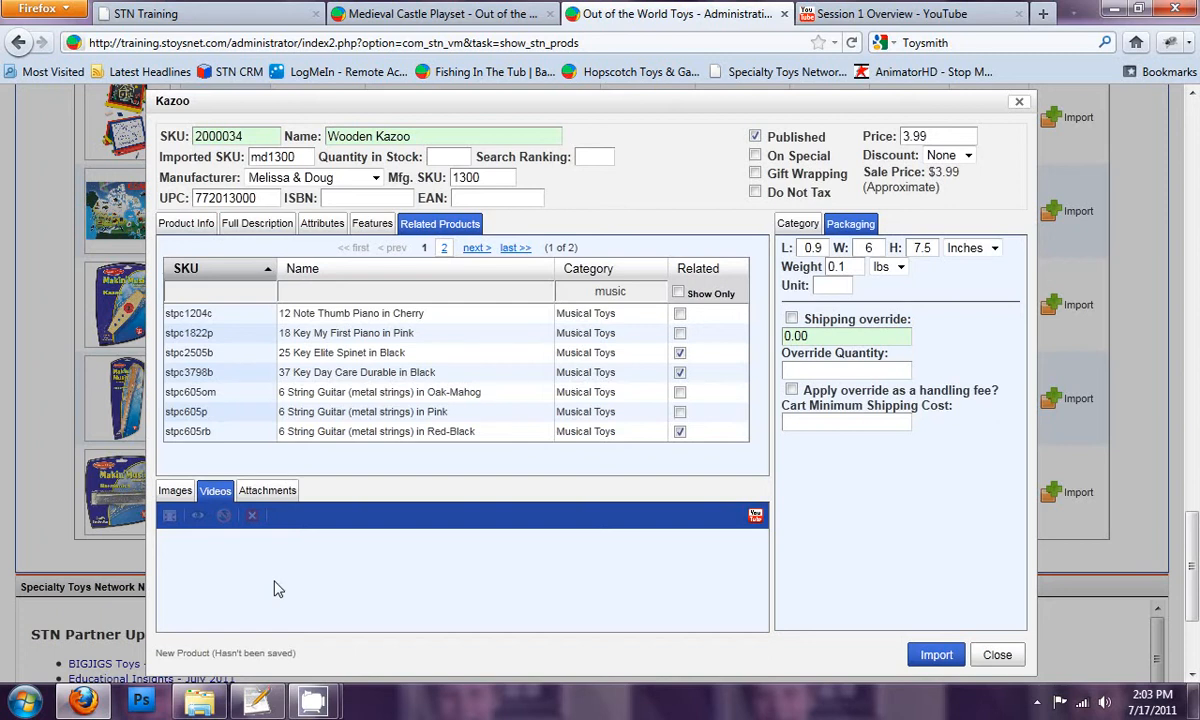
click(175, 493)
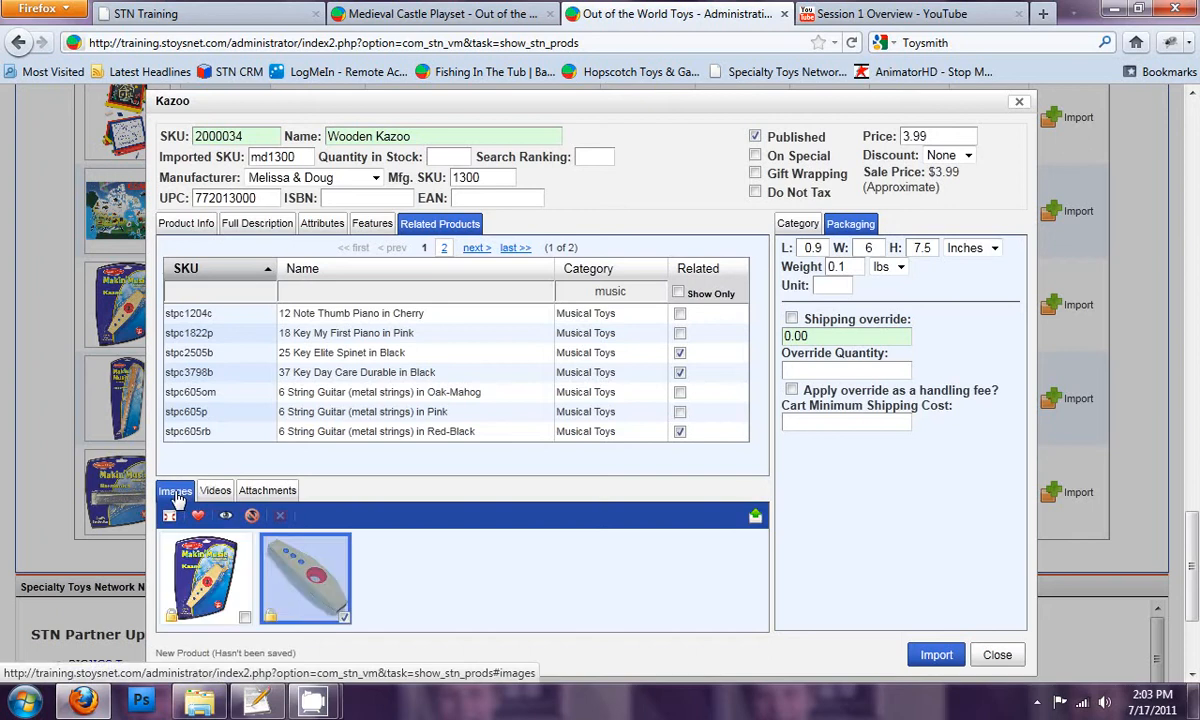
click(196, 570)
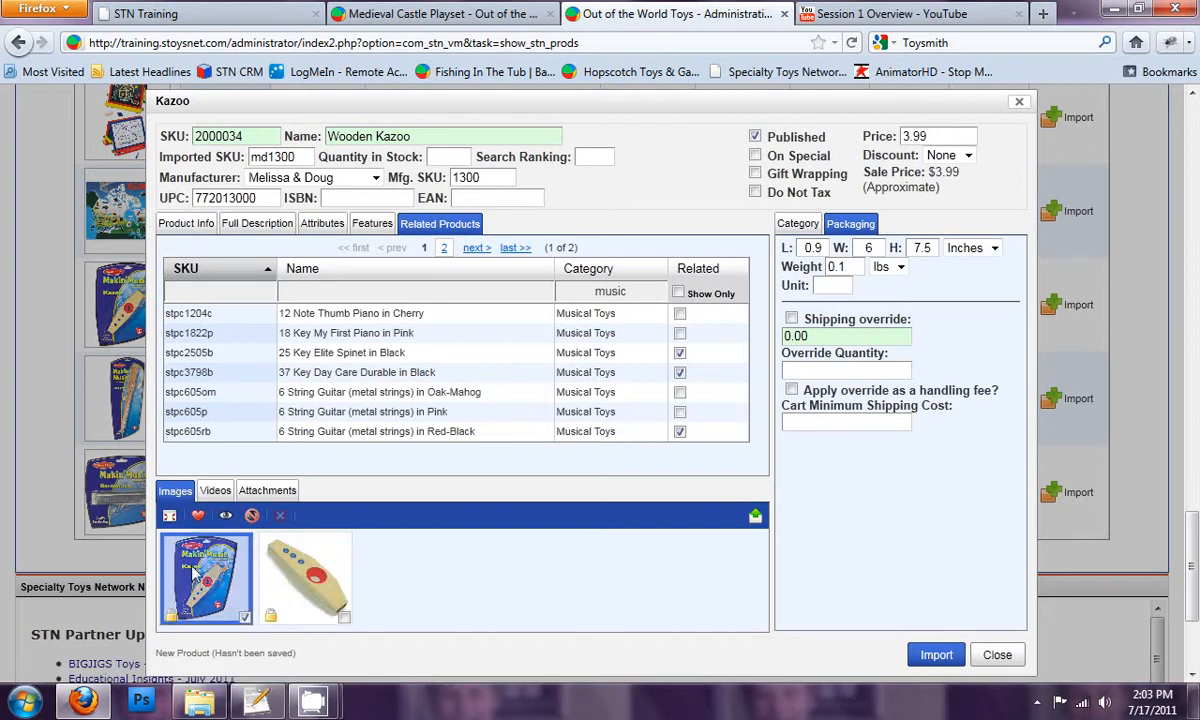
click(265, 491)
click(181, 492)
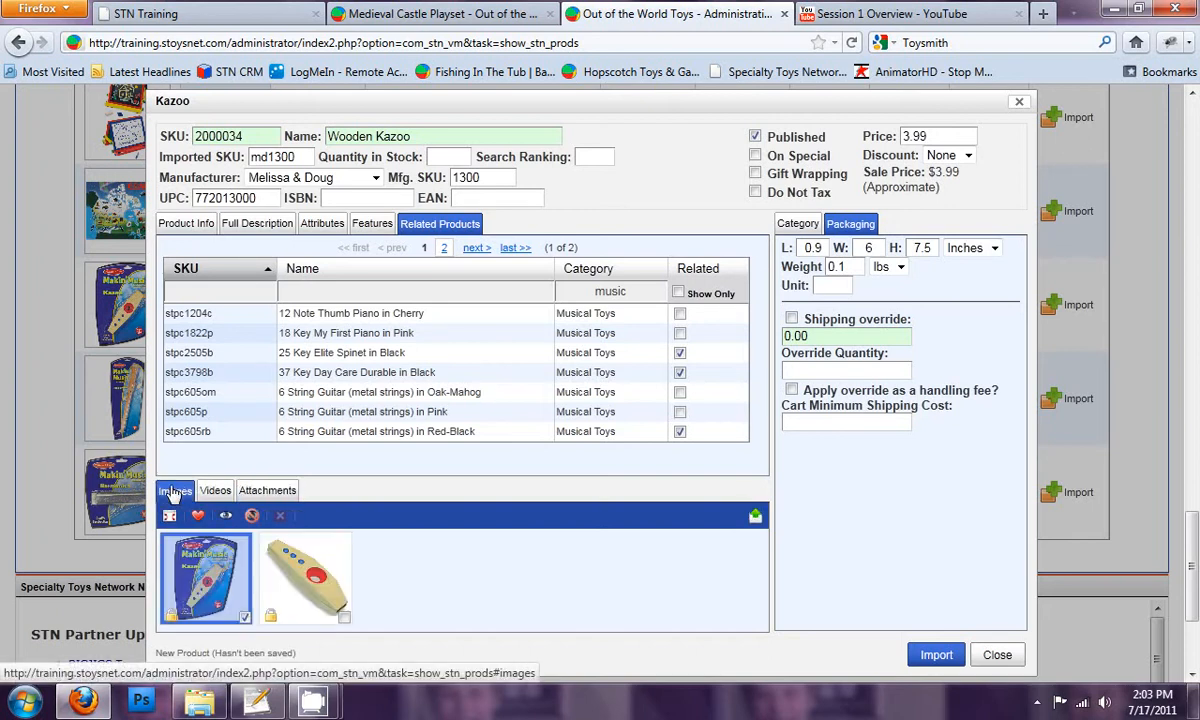
Step: Mark the picture of the unpackaged kazoo as the favorite image
scroll(430, 584, down, 3)
scroll(398, 525, up, 3)
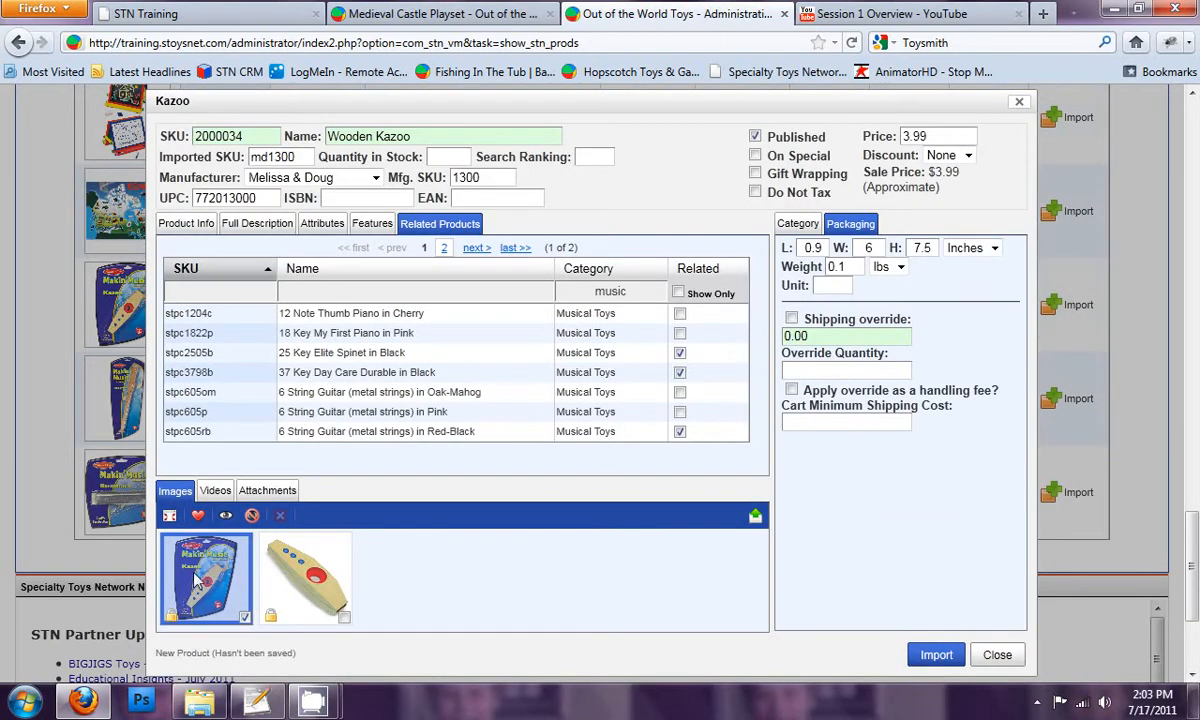
click(292, 545)
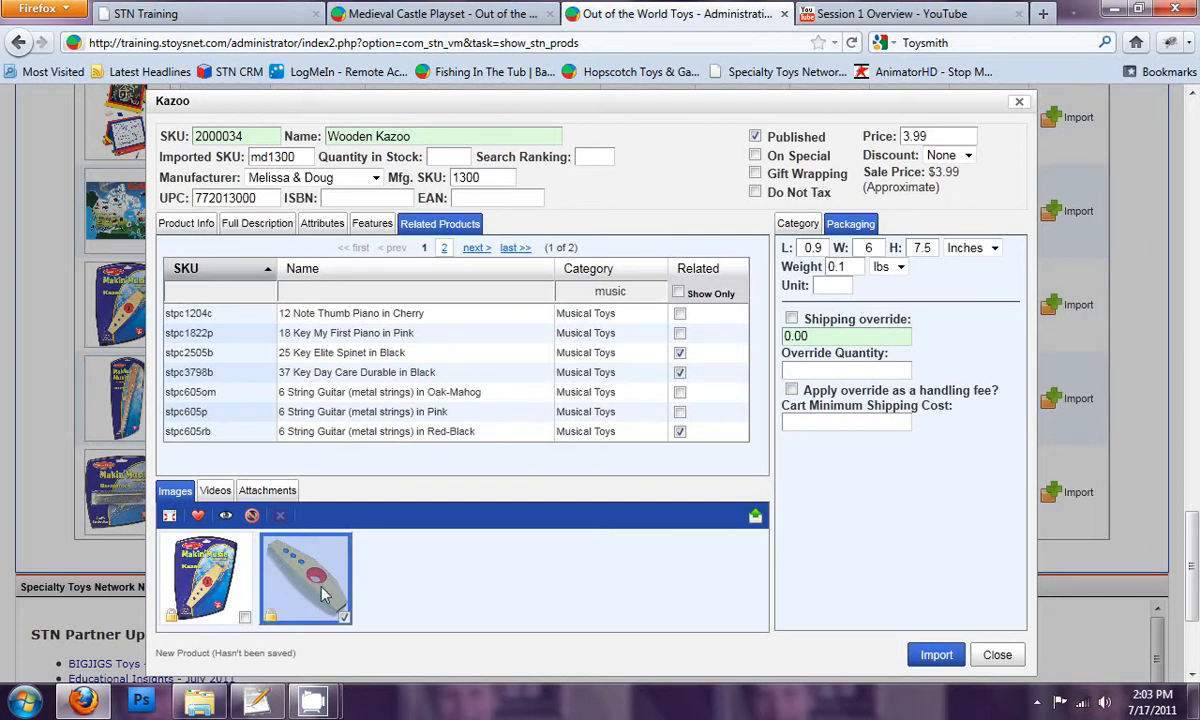
click(198, 515)
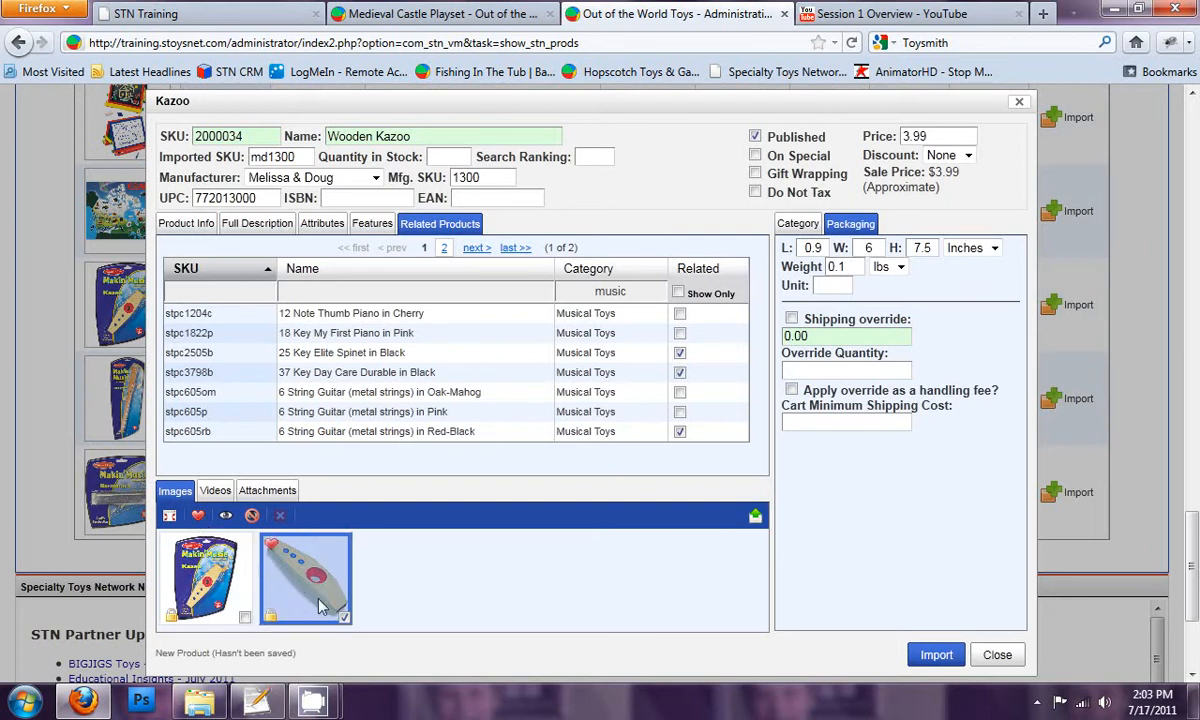
Step: Unpublish the packaged kazoo picture and publish it again
click(210, 589)
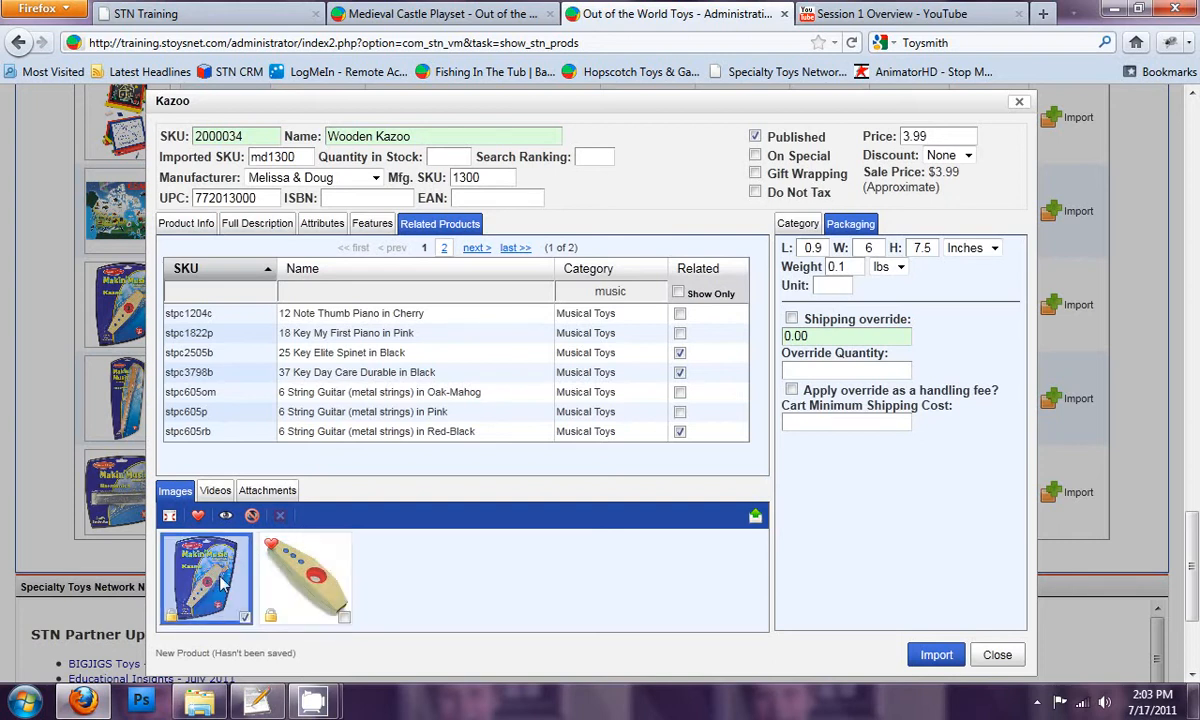
click(252, 516)
click(226, 516)
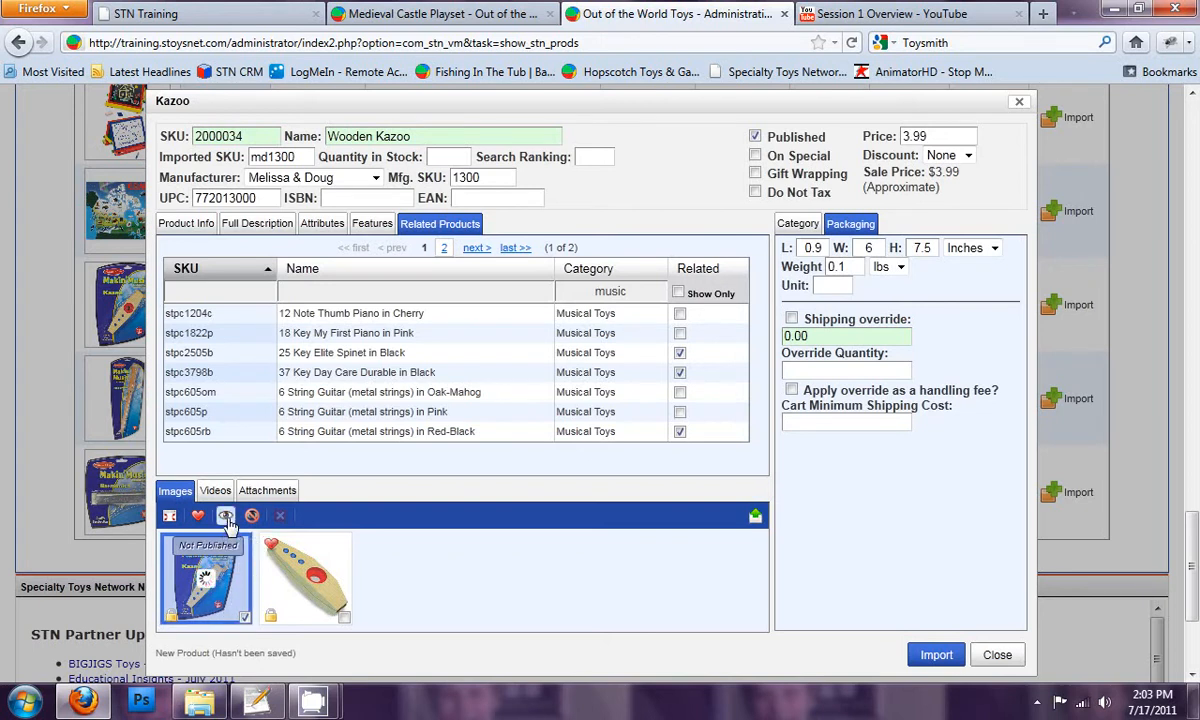
Step: Allow gift wrapping for the kazoo and set its quantity in stock to 6, keeping the discount at None
scroll(502, 583, up, 3)
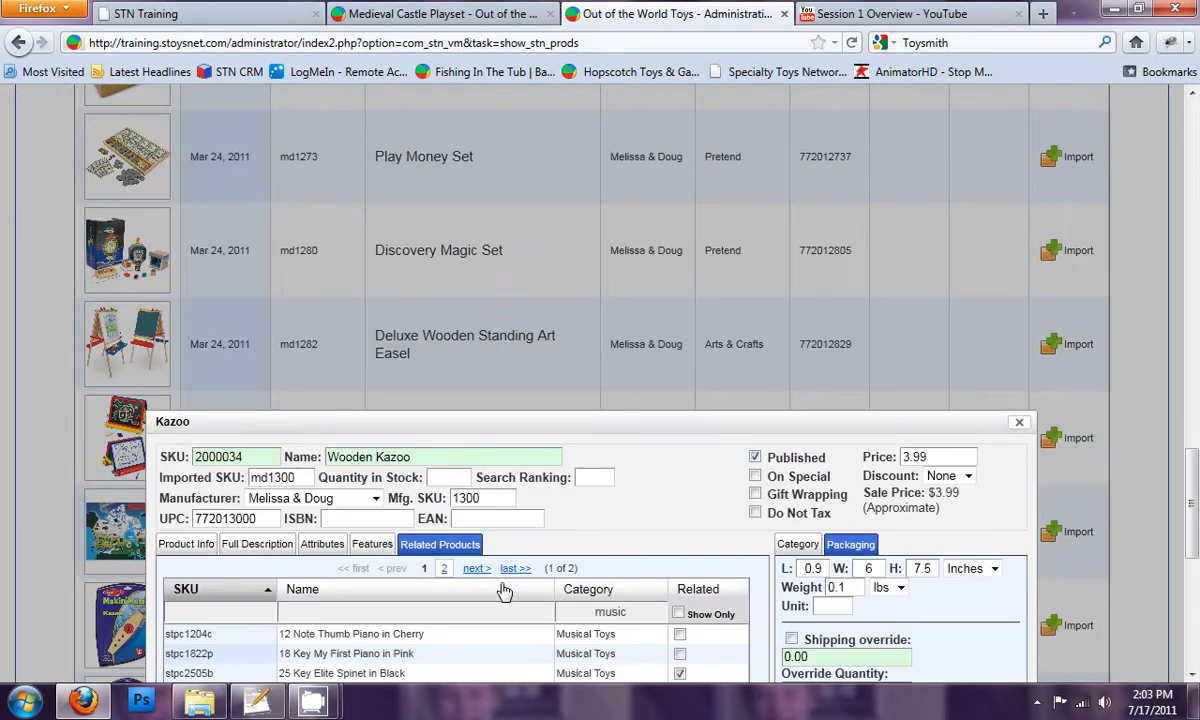
scroll(508, 586, down, 3)
click(755, 173)
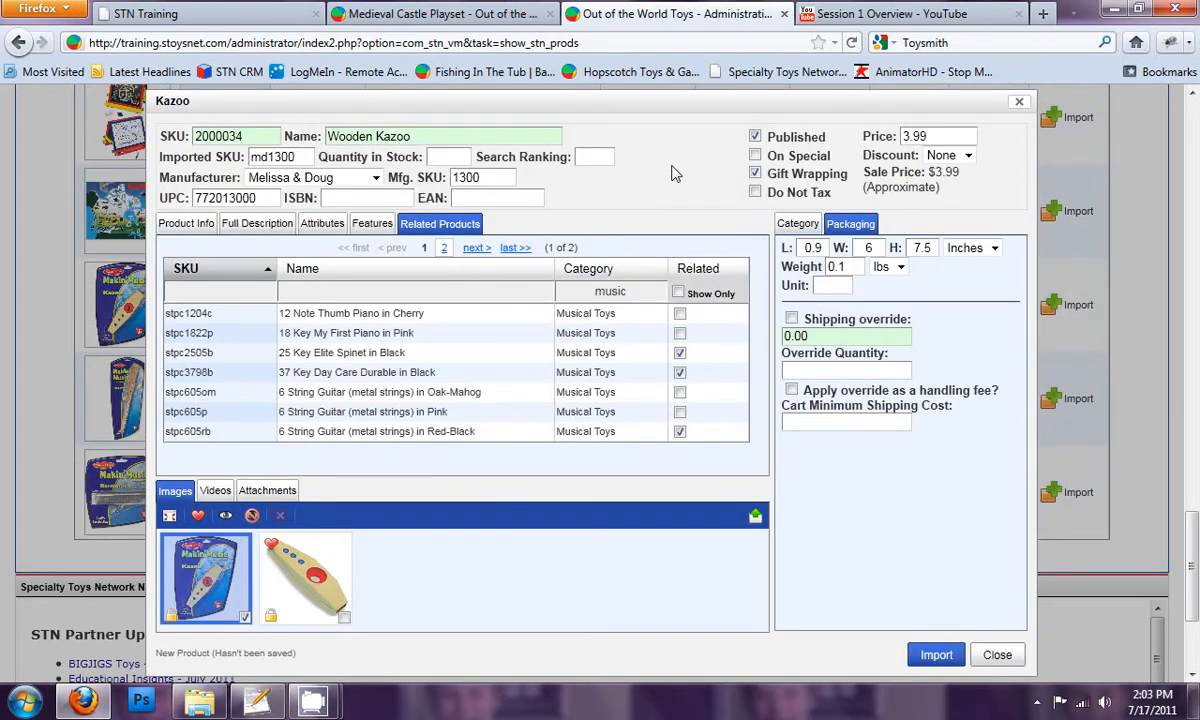
click(968, 156)
click(972, 156)
click(620, 172)
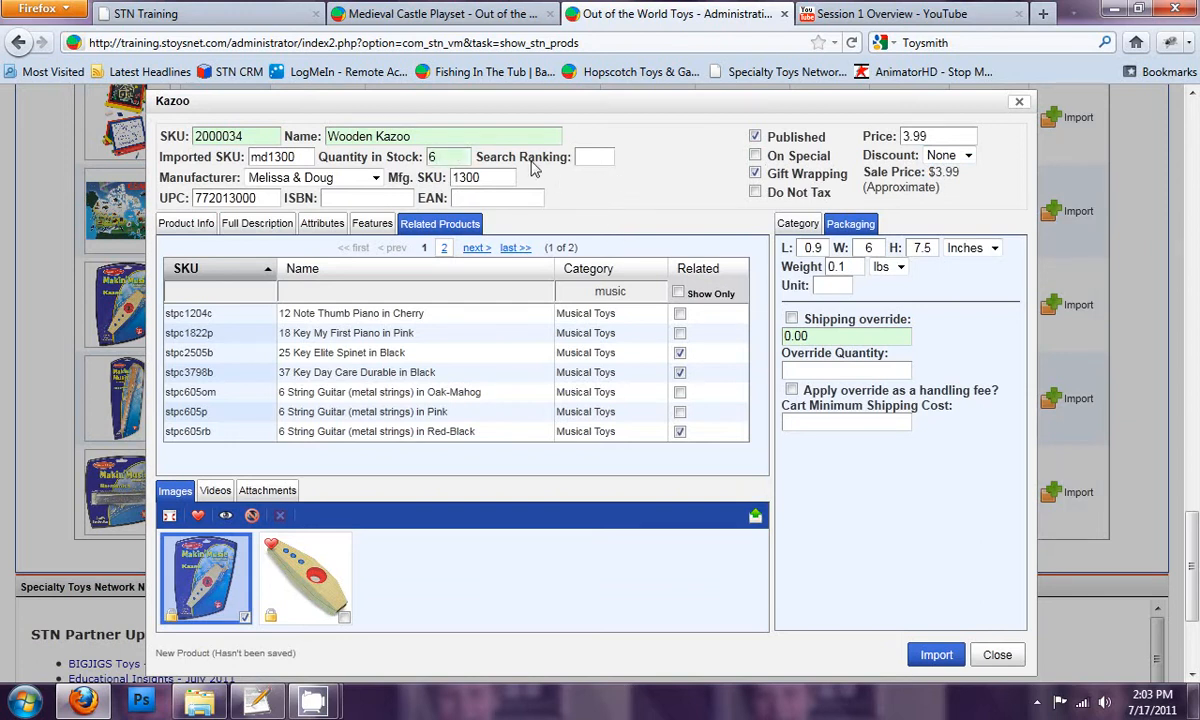
Step: Import the edited kazoo into the store with the search ranking left blank
click(598, 156)
click(937, 656)
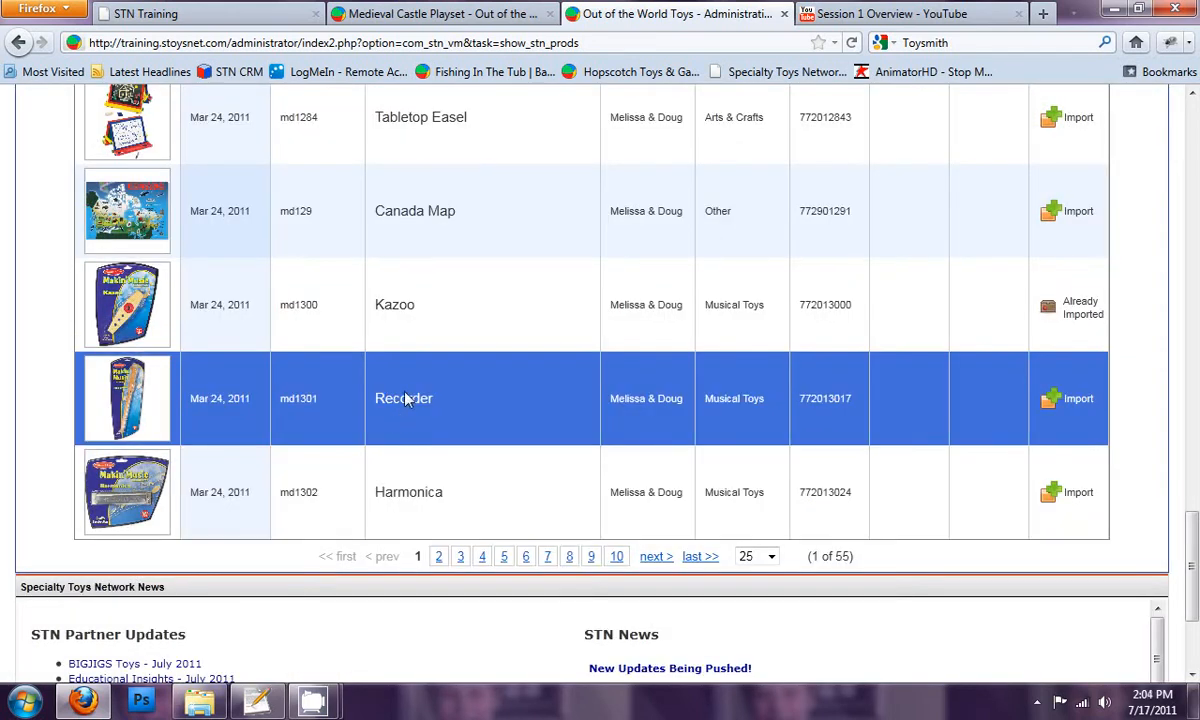
Step: Copy the product name Kazoo from the import list and search for it on the storefront's Medieval Castle Playset page
double_click(376, 296)
key(ctrl+c)
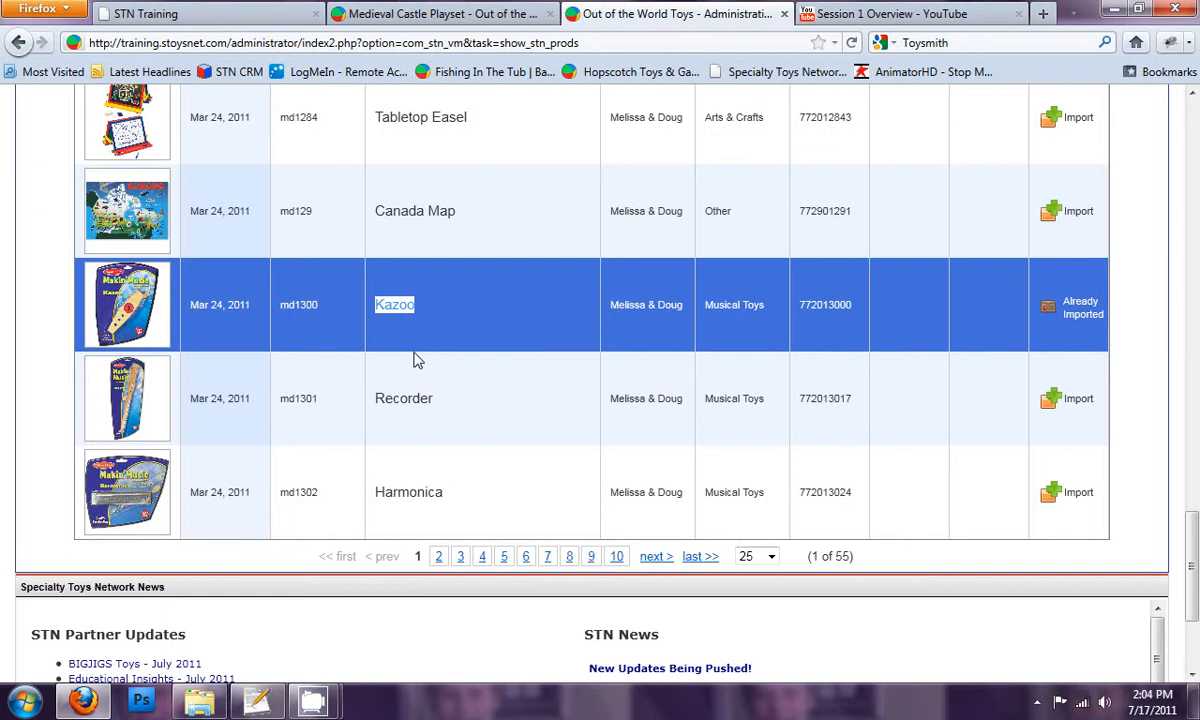
click(378, 14)
click(217, 270)
key(ctrl+v)
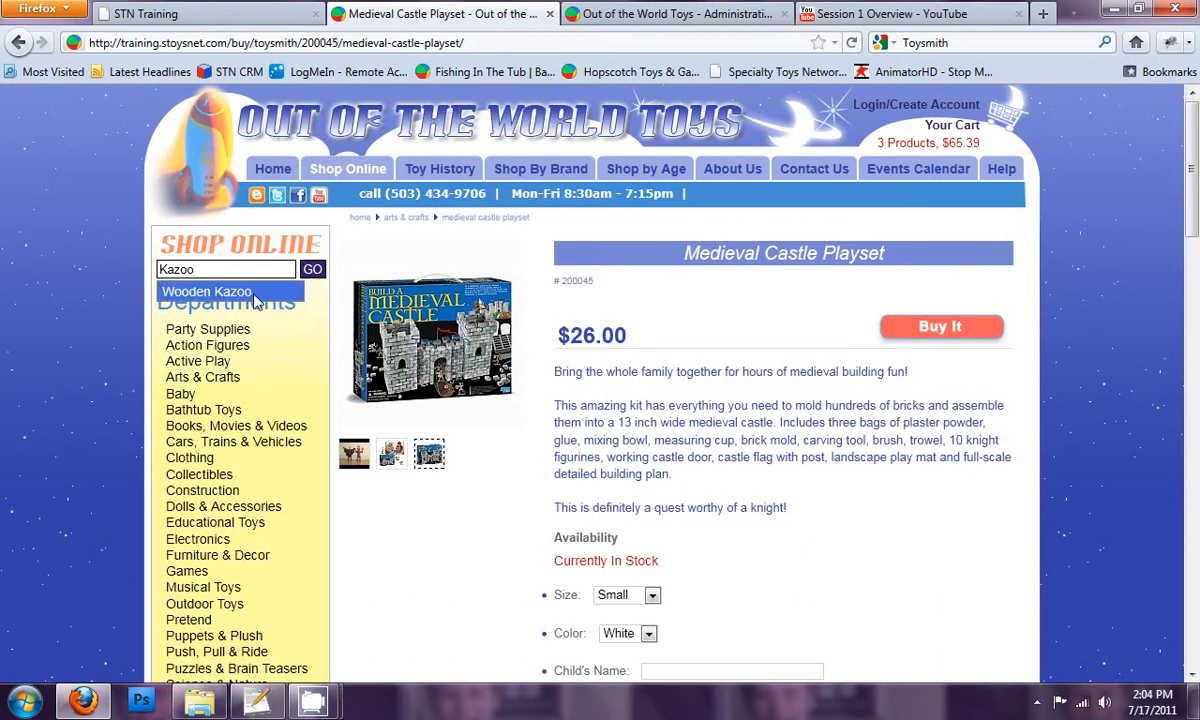
Step: Run the Kazoo search, open the Wooden Kazoo product page and browse its enlarged pictures, starting with the unpackaged one
click(318, 270)
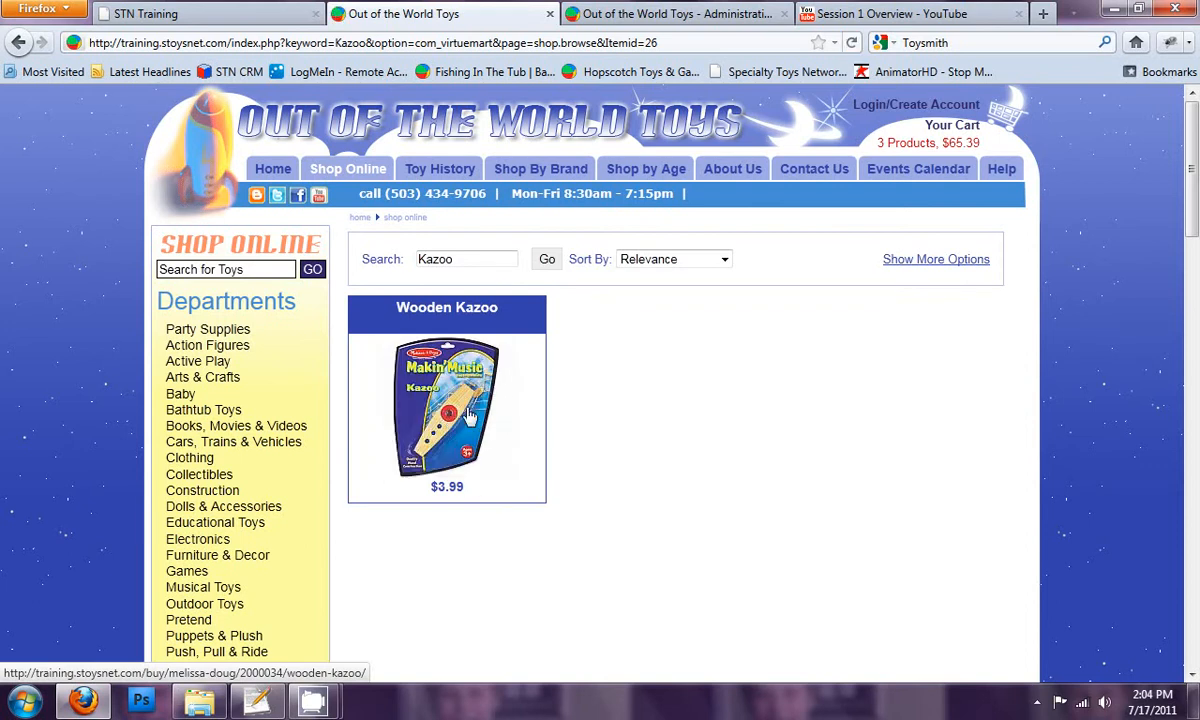
click(458, 397)
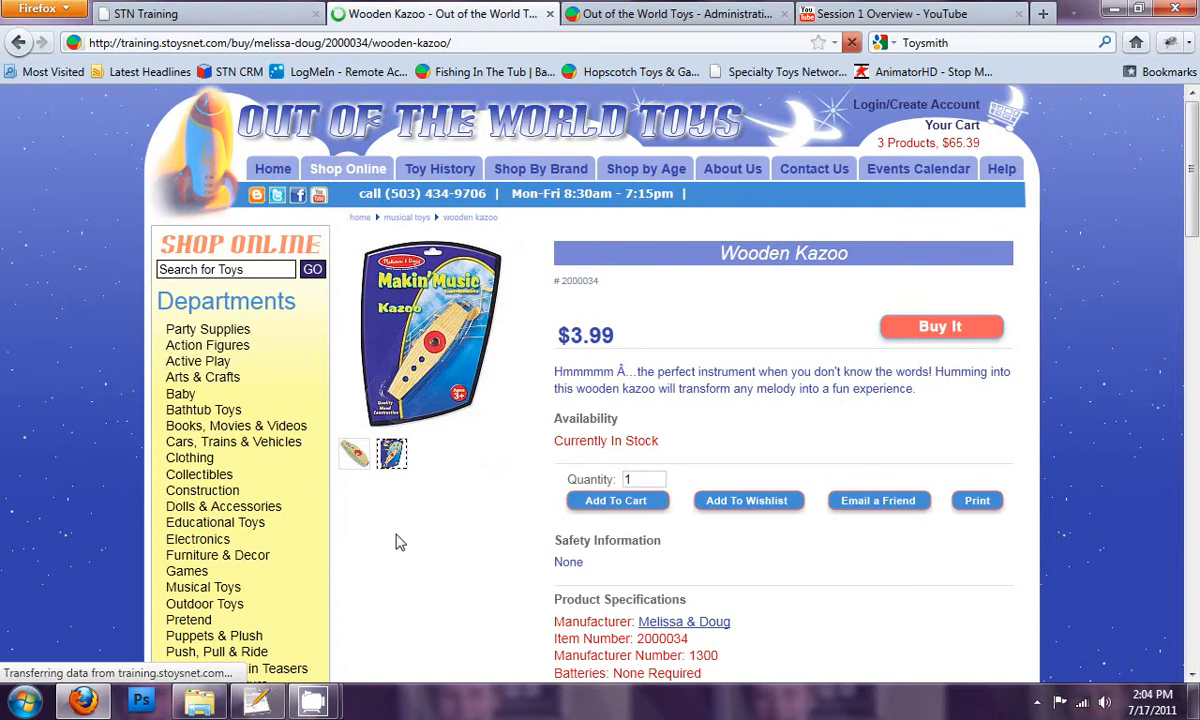
click(358, 455)
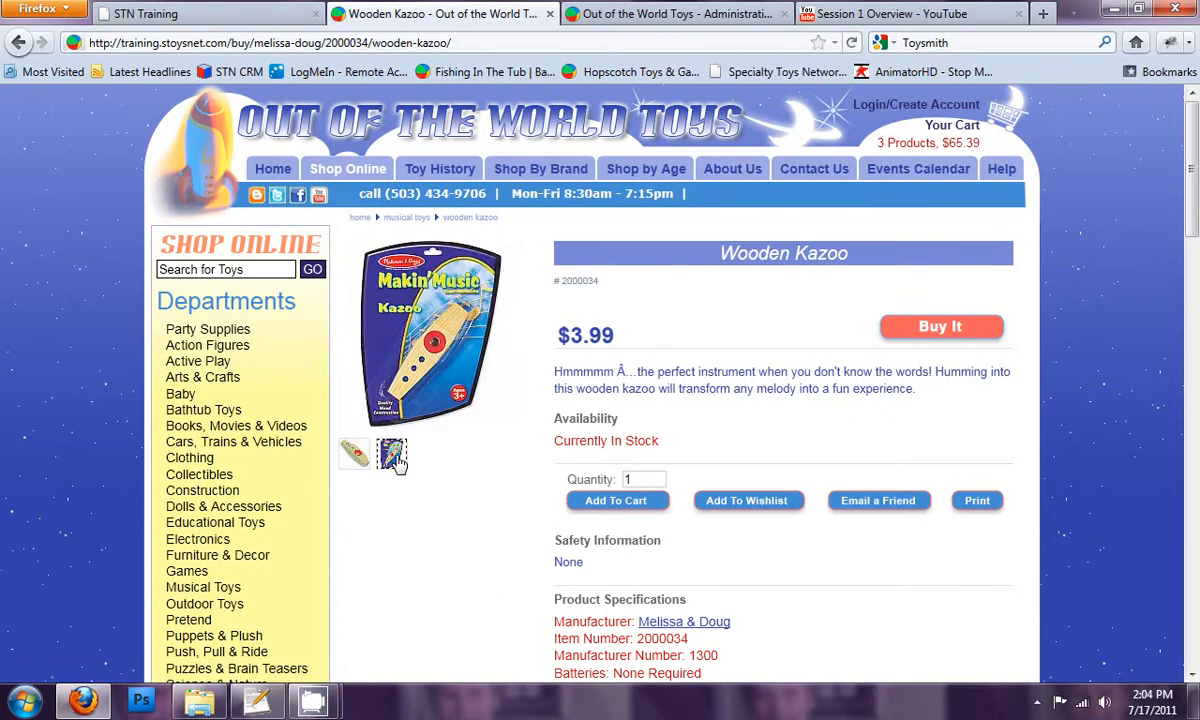
click(407, 370)
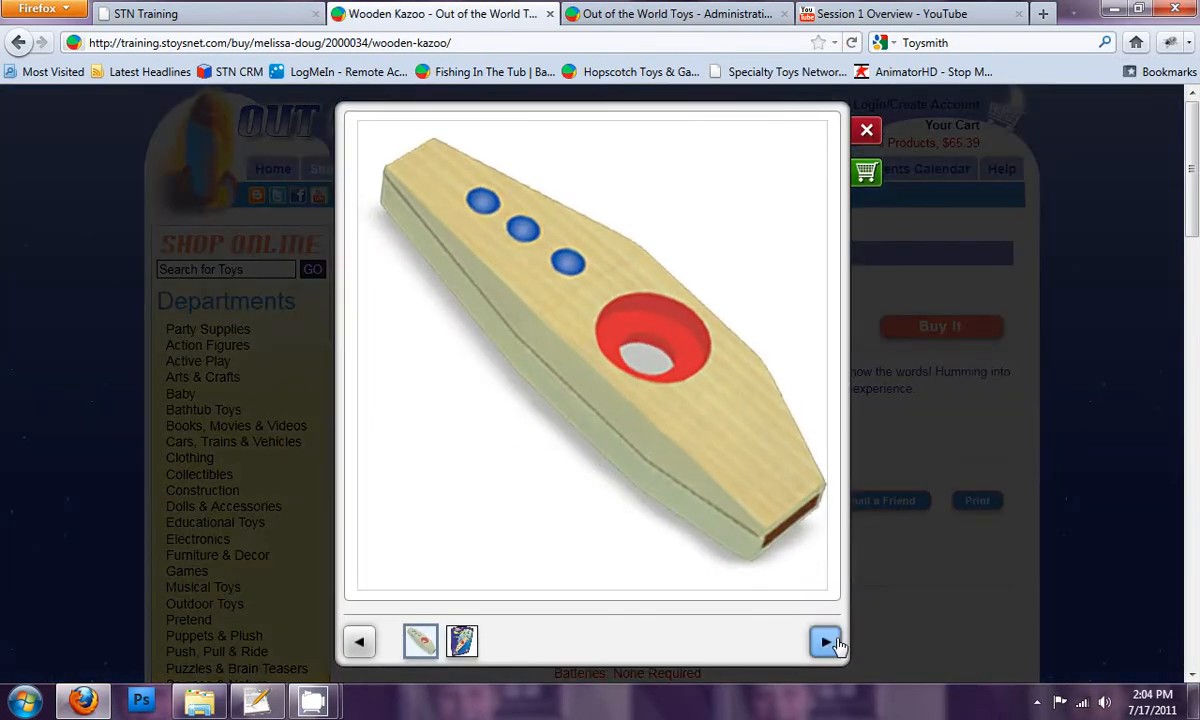
click(826, 645)
click(826, 645)
click(867, 132)
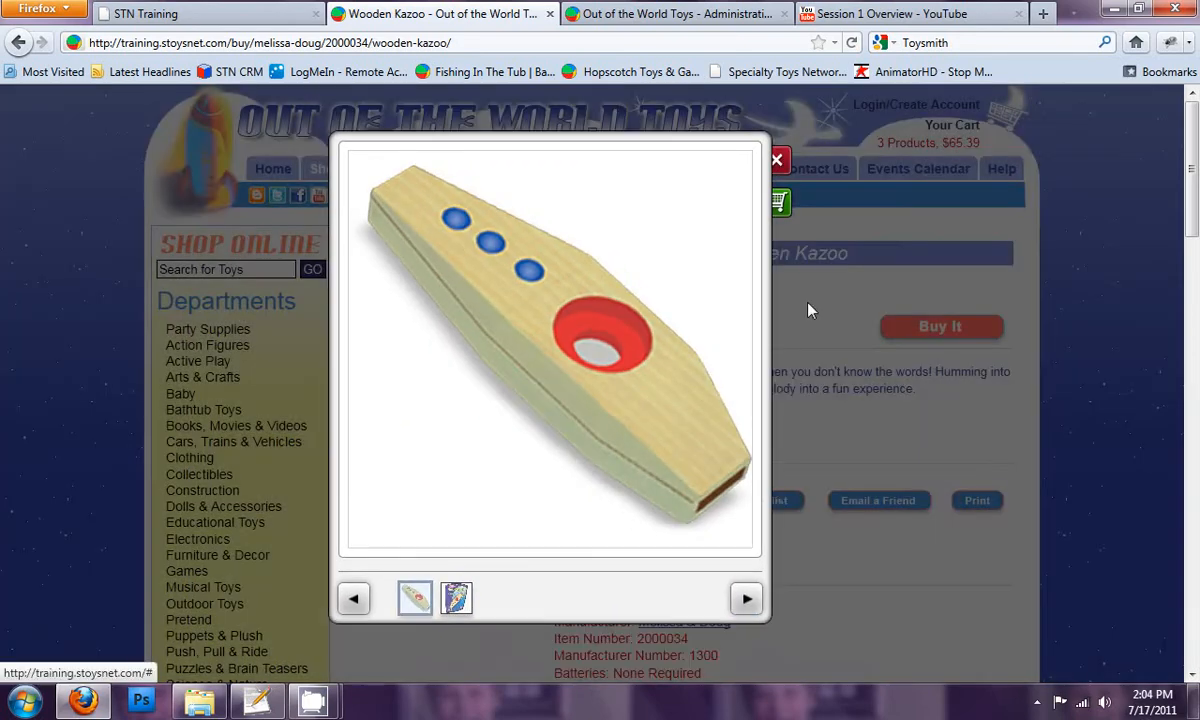
Step: Review the Wooden Kazoo page's product specifications, fundamentals, related products and shipping estimate
scroll(640, 352, down, 5)
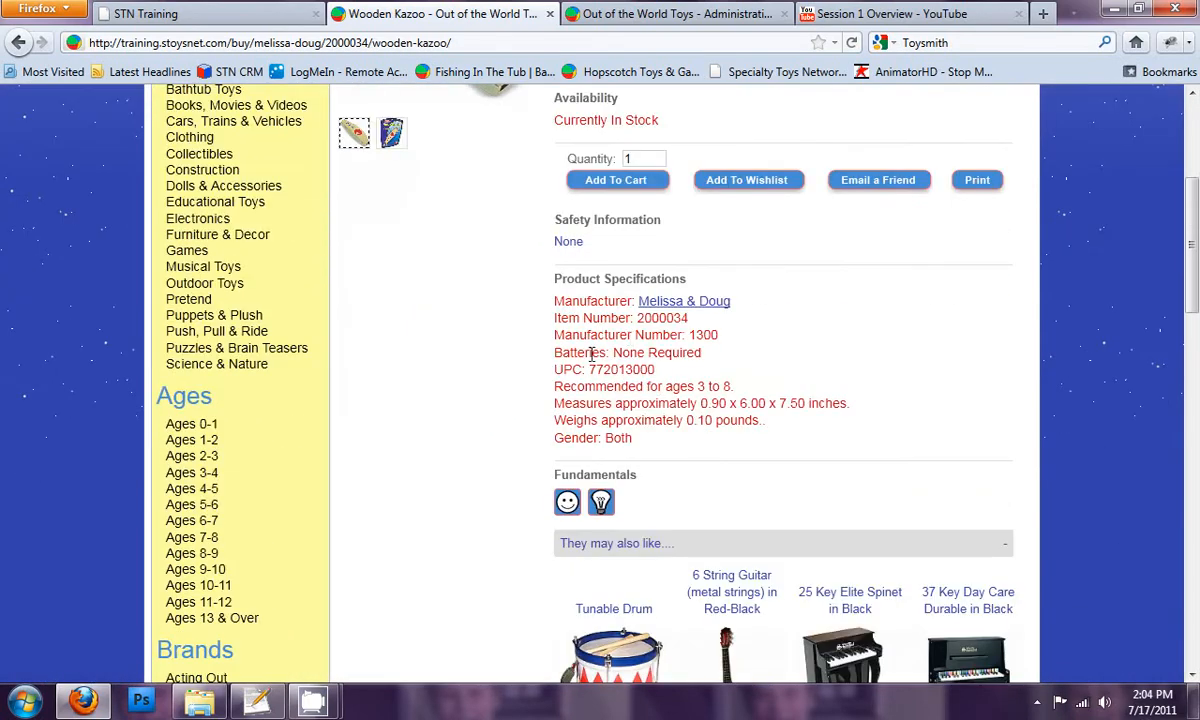
scroll(636, 430, down, 4)
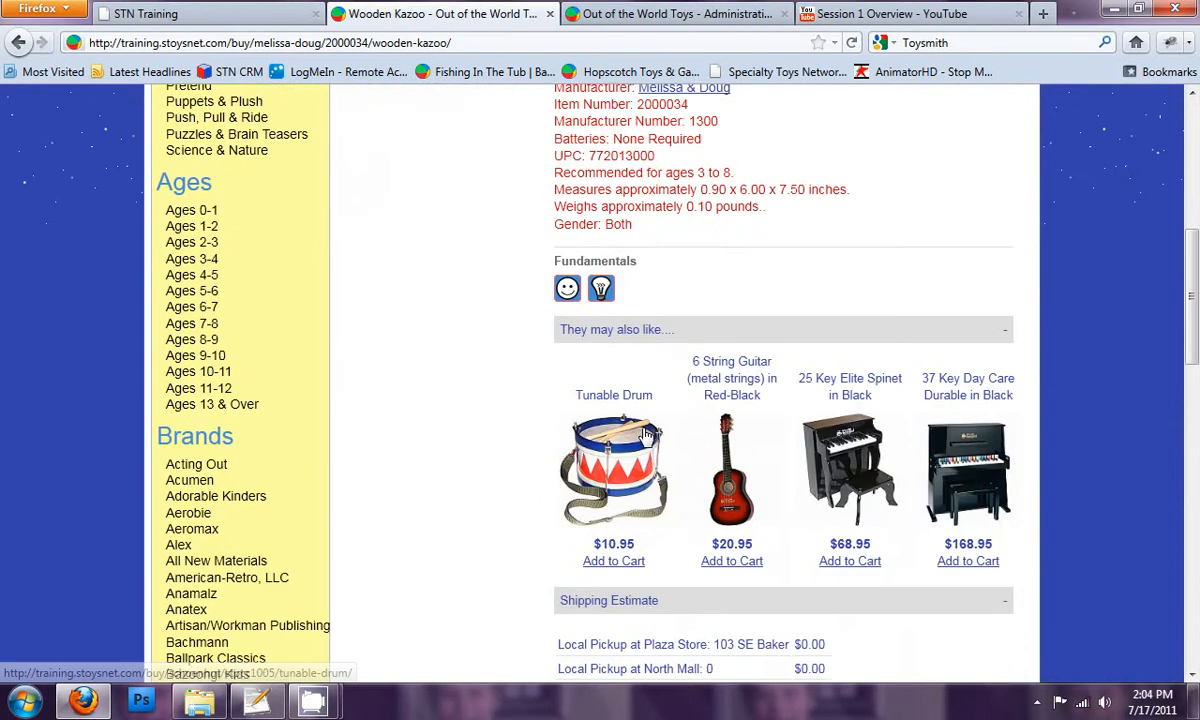
mouse_move(601, 288)
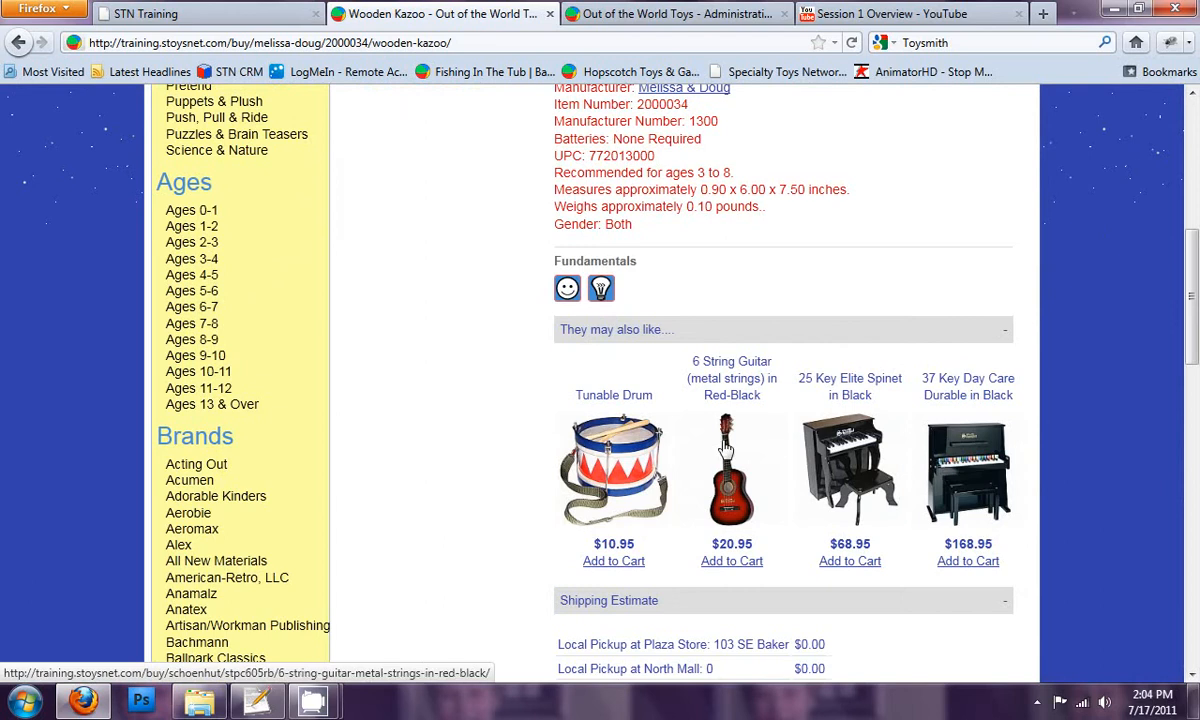
scroll(691, 375, down, 5)
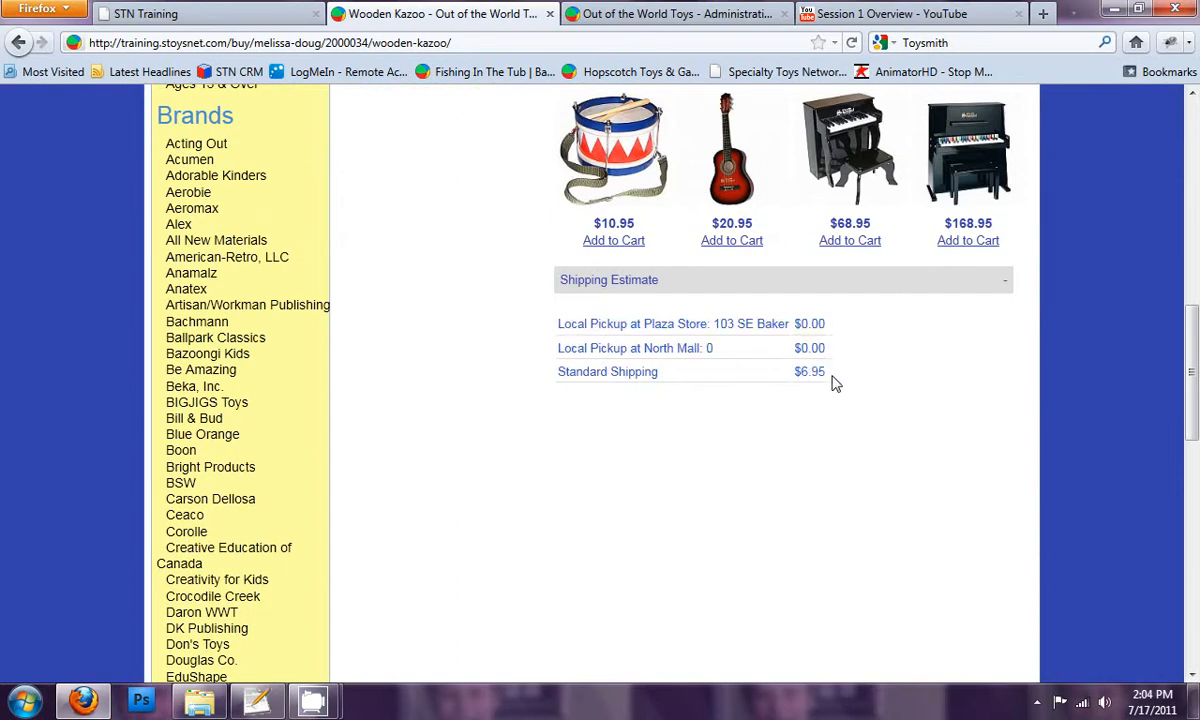
scroll(833, 378, up, 10)
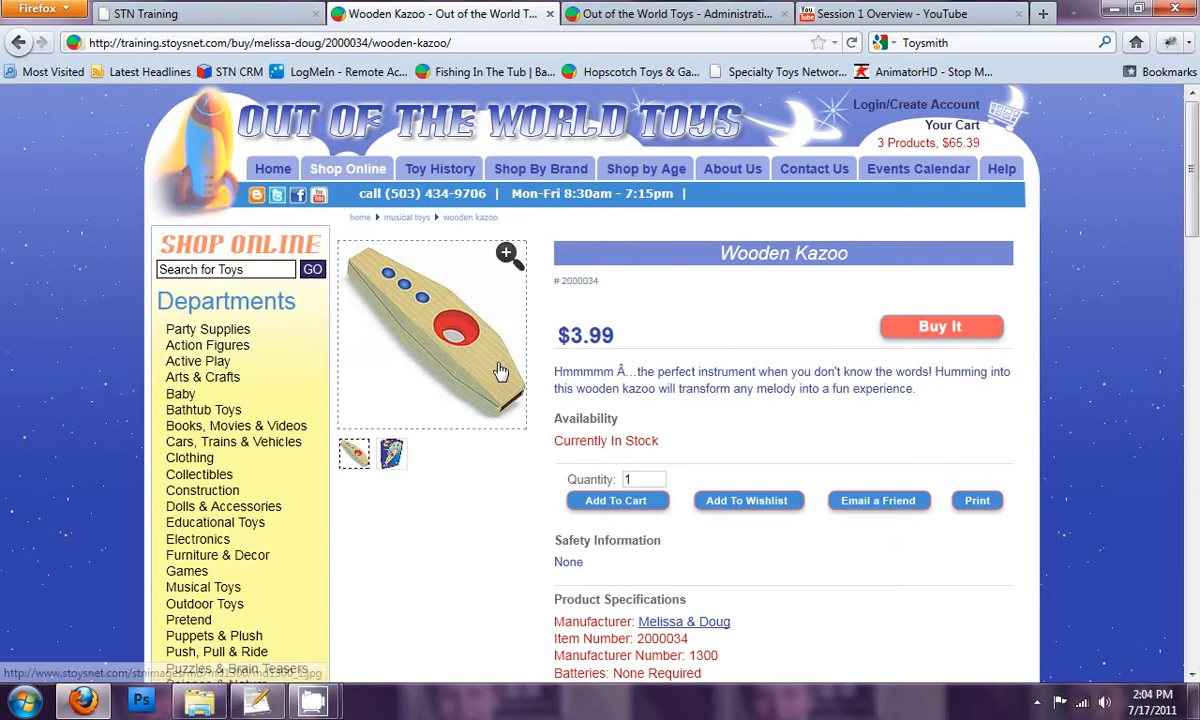
scroll(628, 427, down, 10)
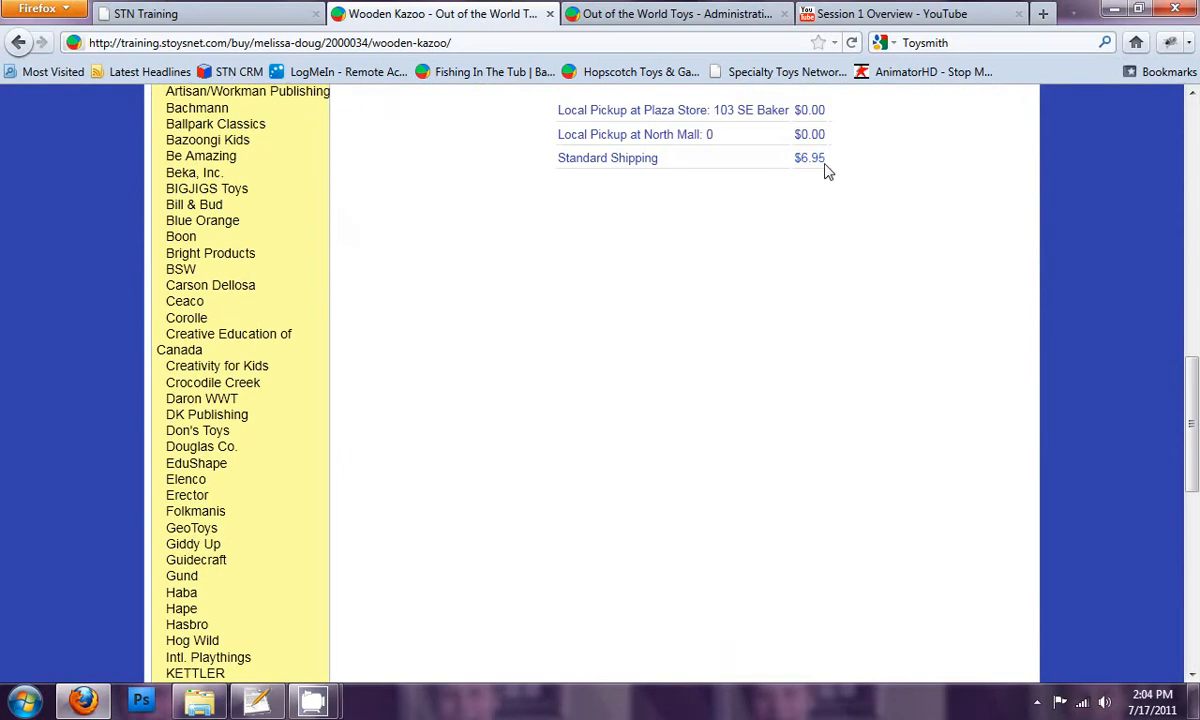
scroll(725, 235, up, 15)
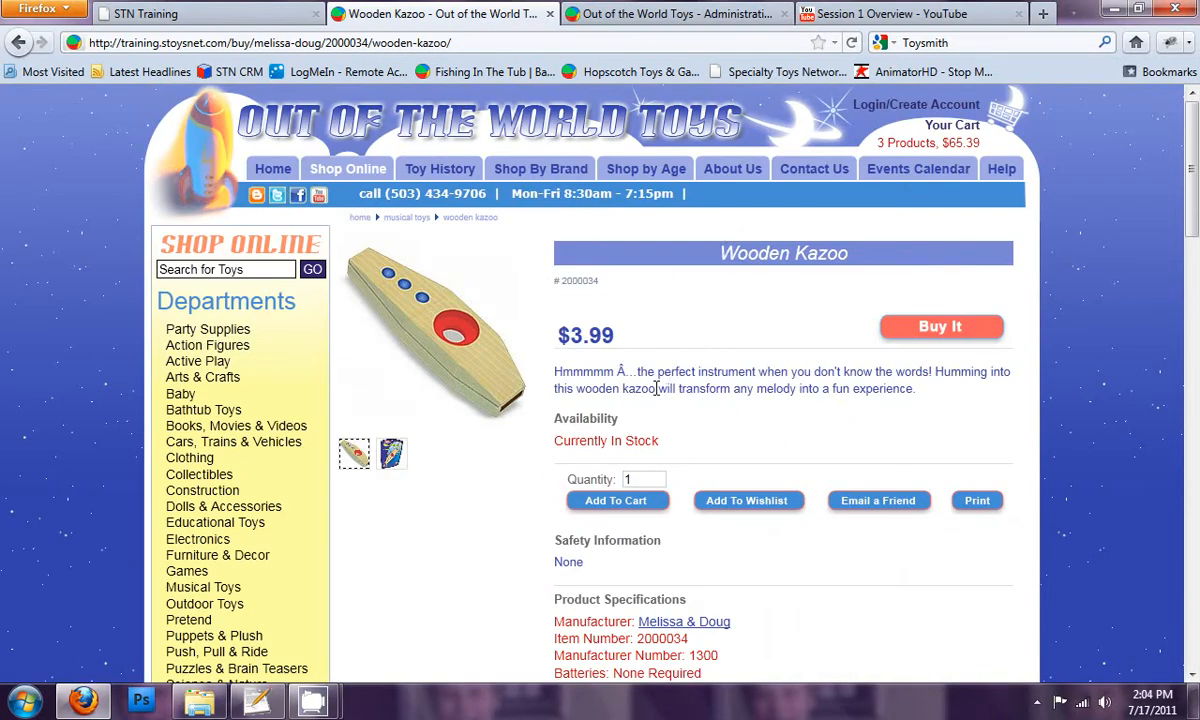
Step: Open the Recorder for import in the store administration, rename it Wooden Recorder, and set its SKU to 20003434 and quantity in stock to 6
click(678, 14)
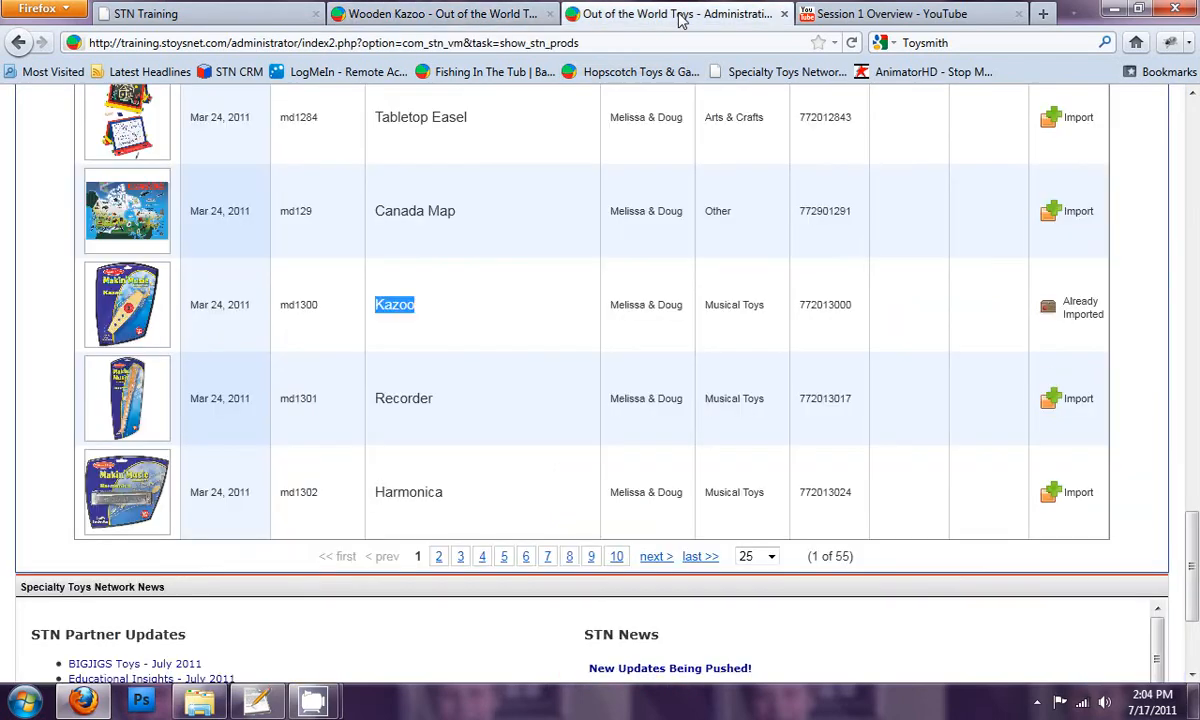
click(1074, 399)
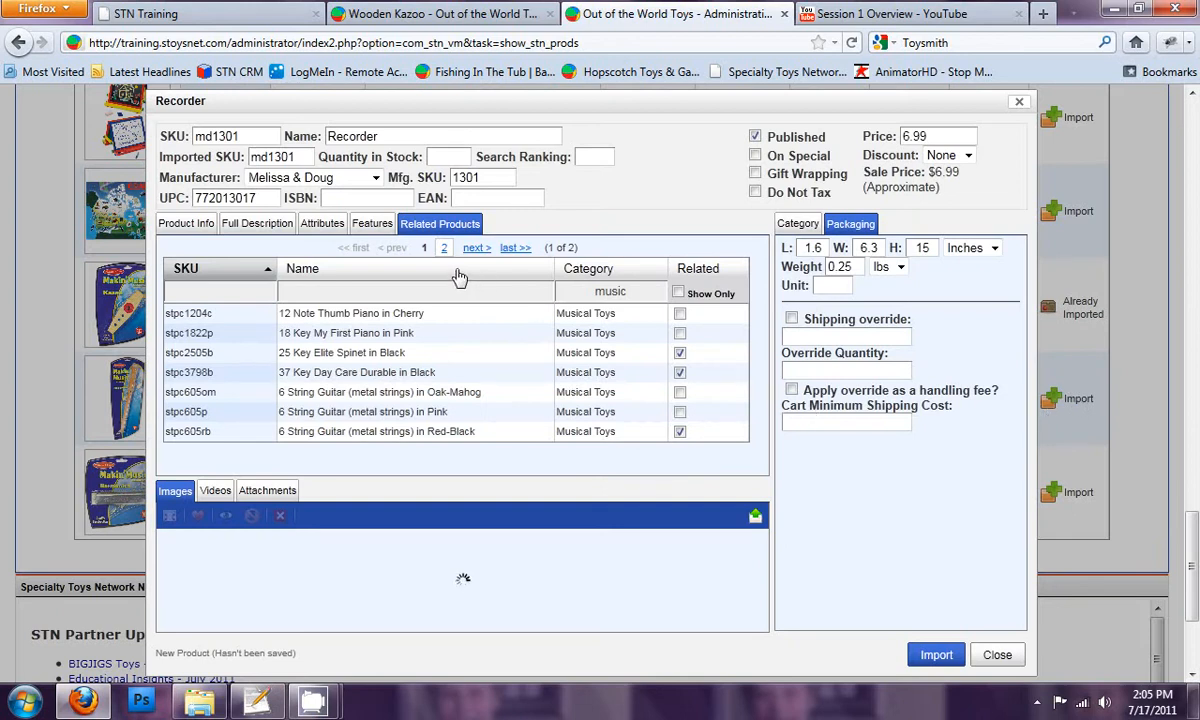
click(190, 224)
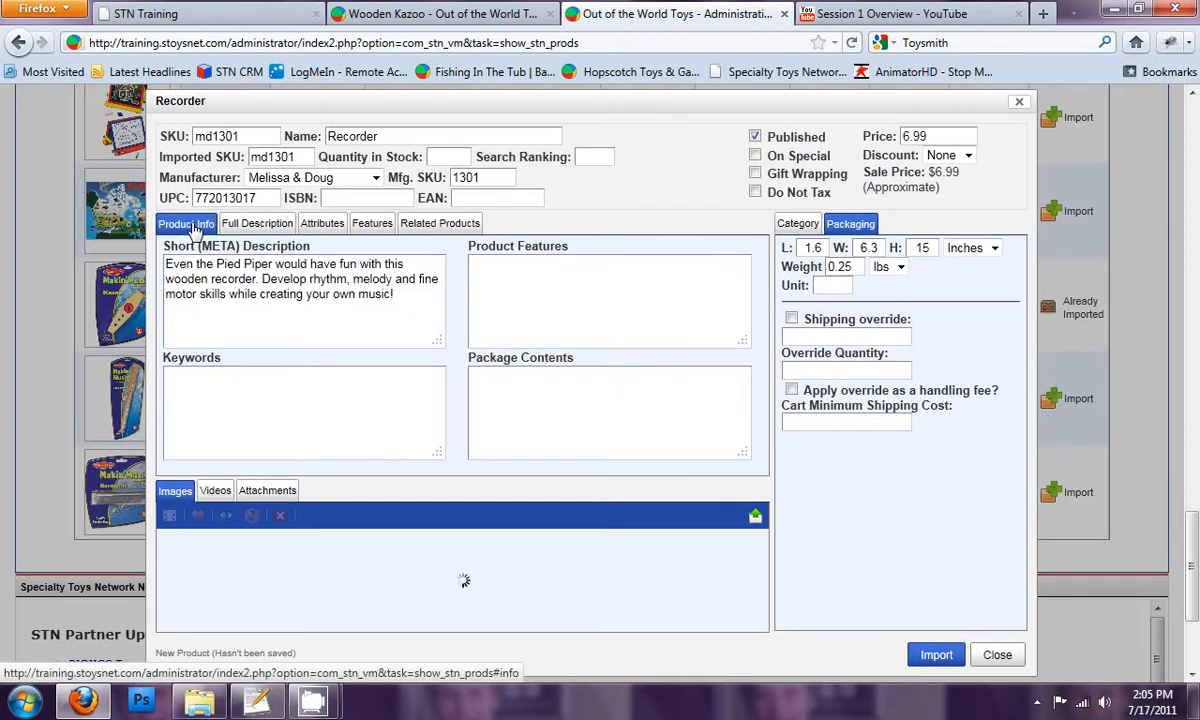
click(253, 226)
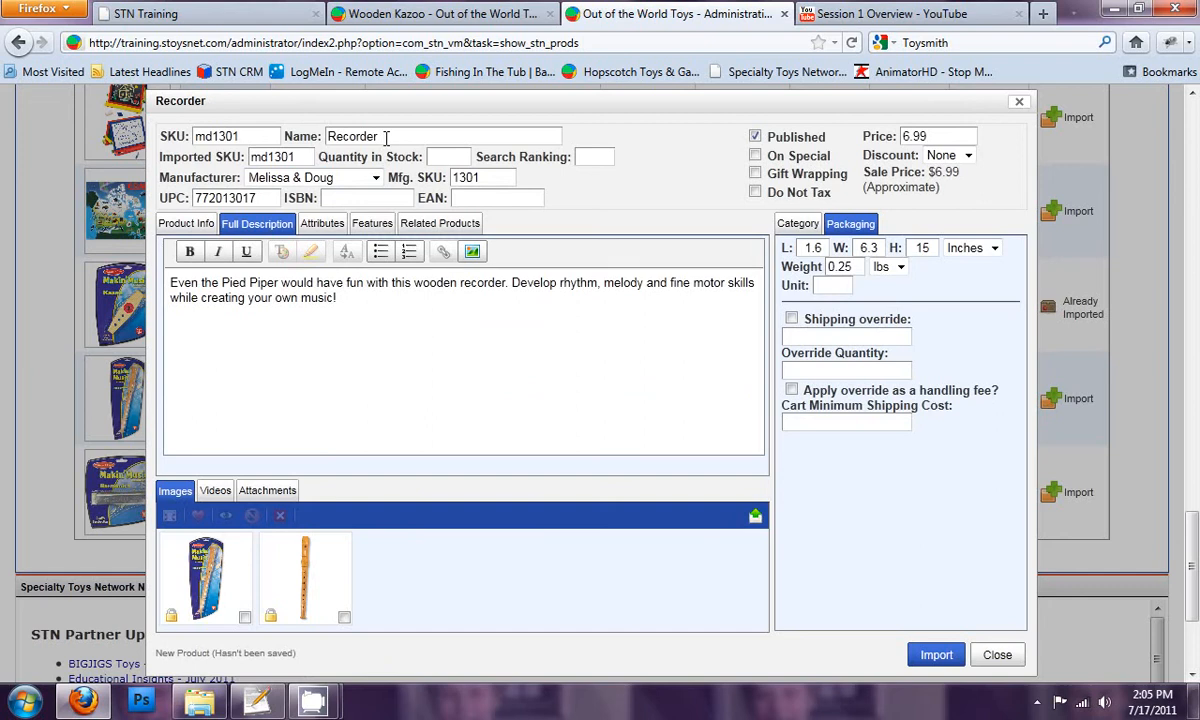
click(335, 141)
text(Wooden)
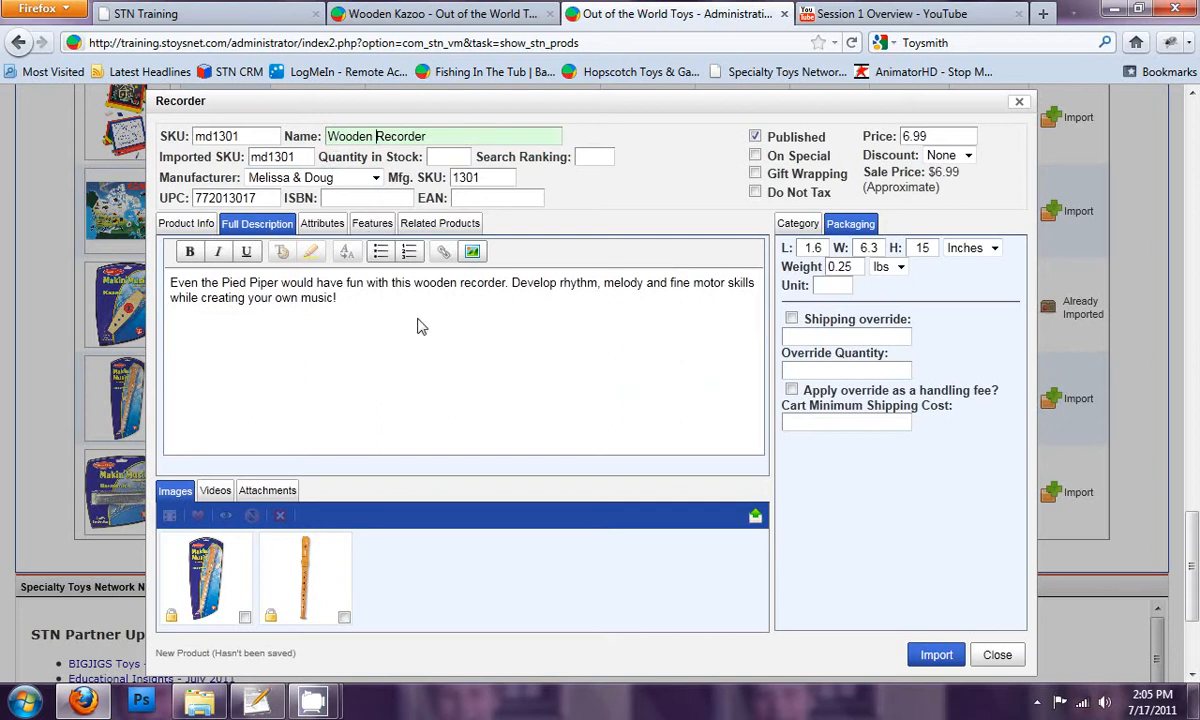
click(388, 303)
drag(248, 135, 173, 127)
text(20003434)
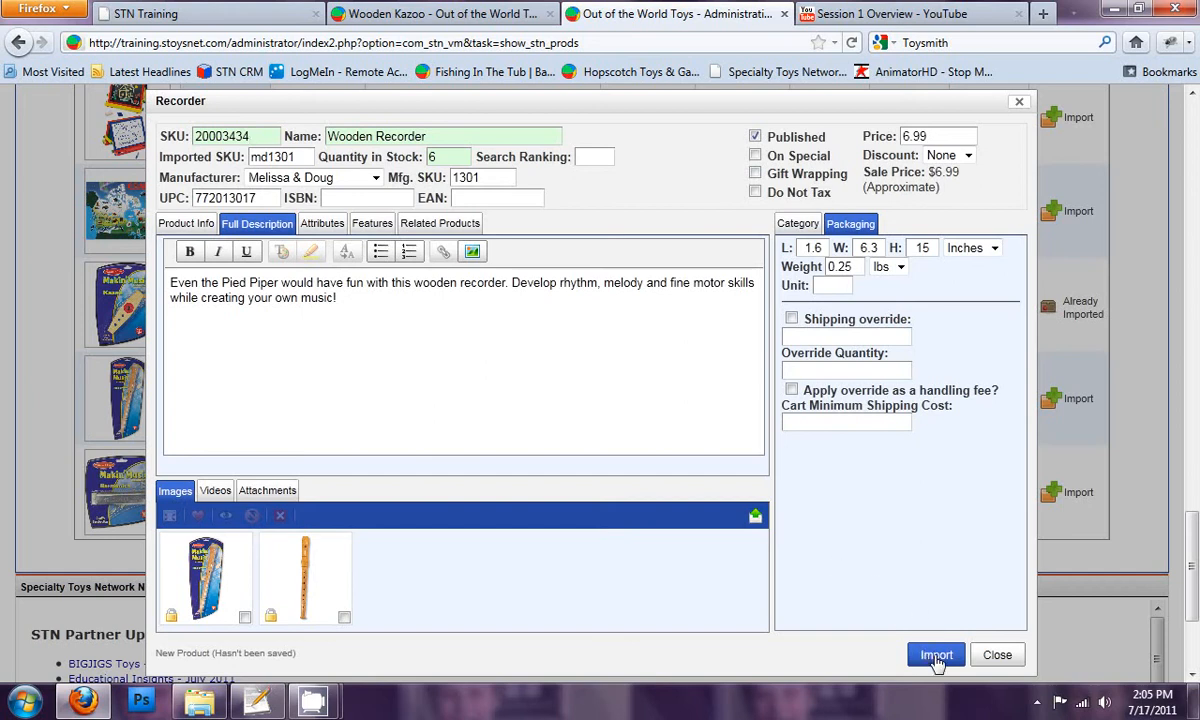
Step: Clear the recorder's existing related products, relate it to the Wooden Kazoo, and import it under Musical Toys
click(438, 223)
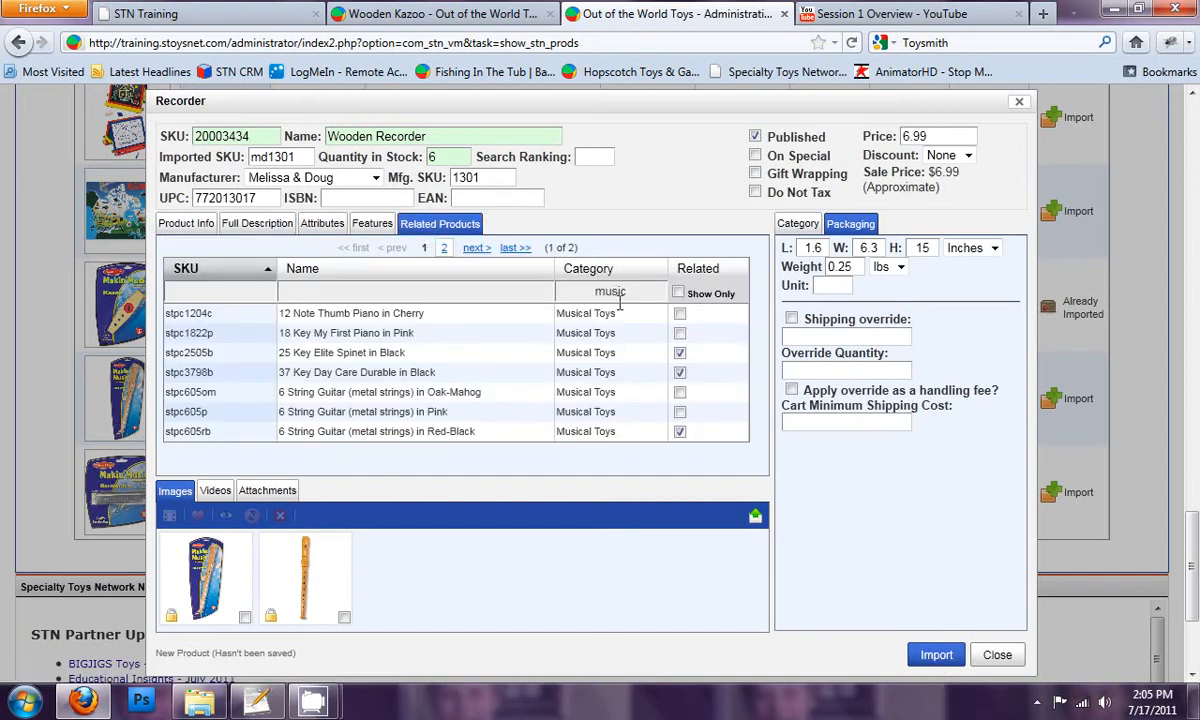
click(680, 353)
click(678, 293)
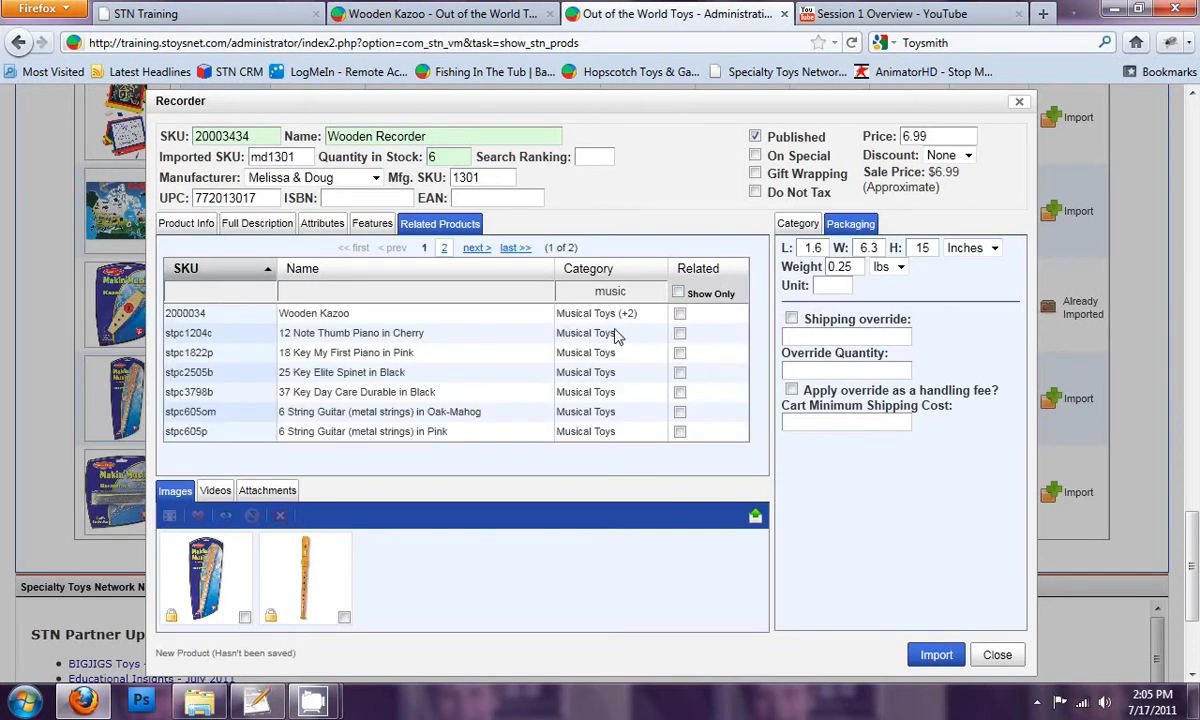
click(680, 313)
click(797, 224)
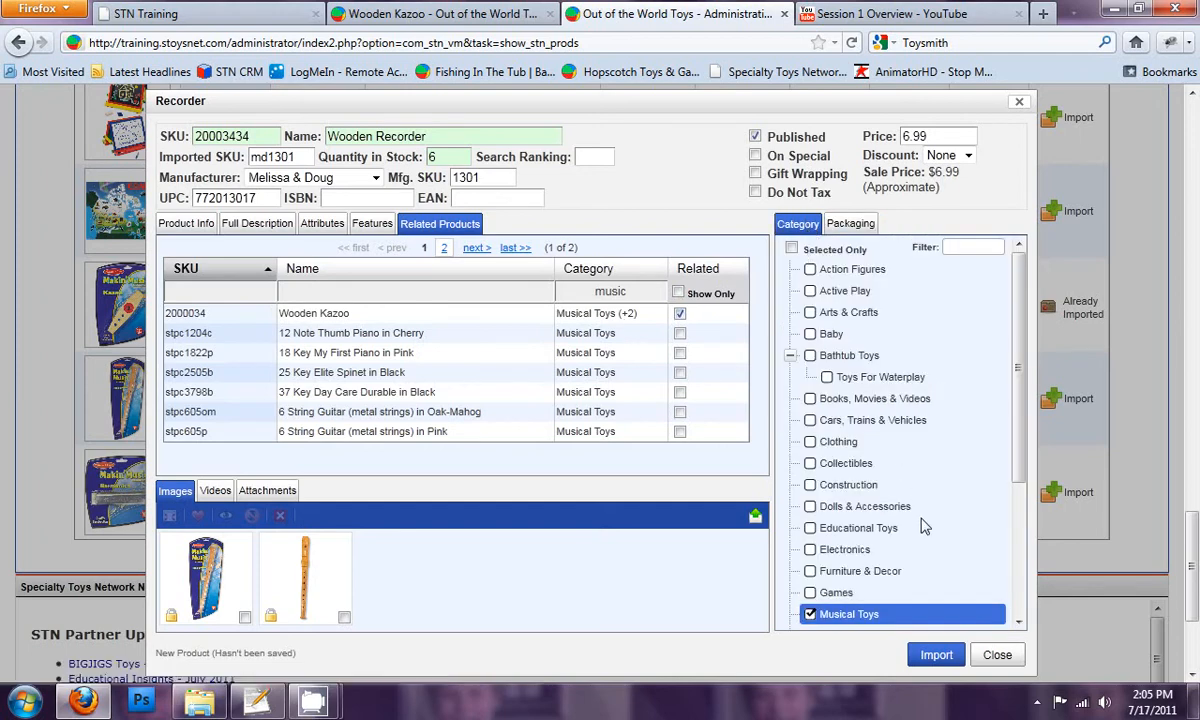
click(934, 656)
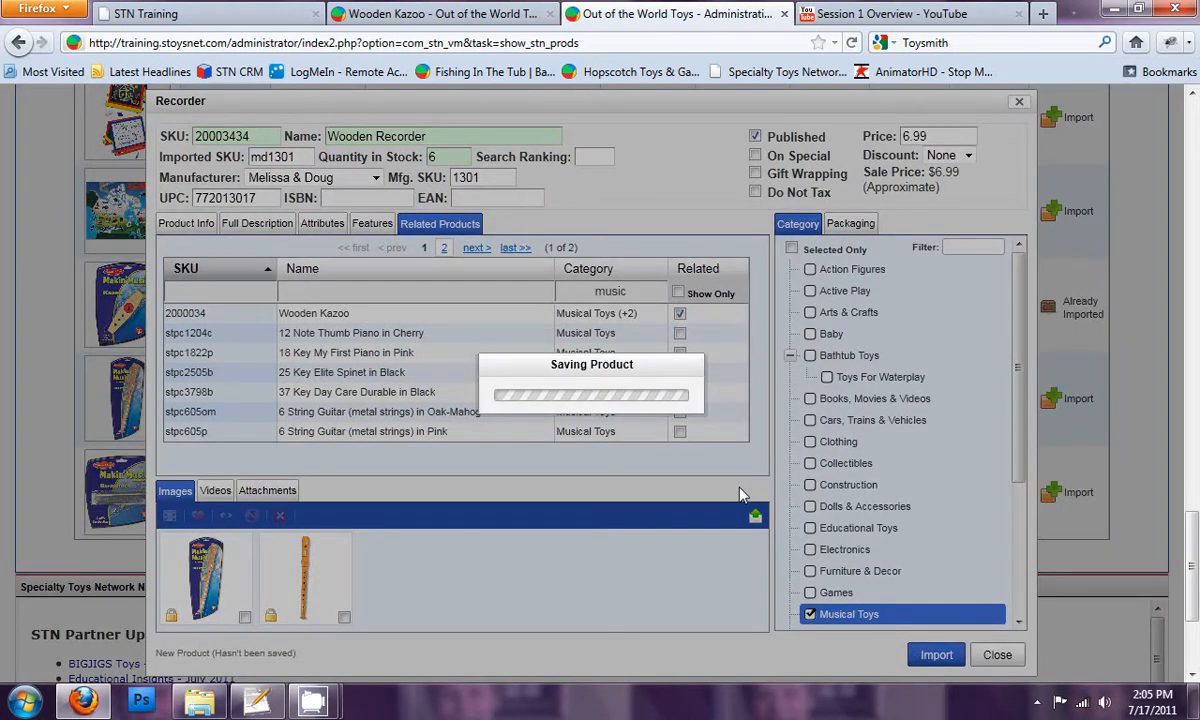
Step: Open the Harmonica for import and set its quantity in stock to 6 and its SKU to 20009987
click(1068, 492)
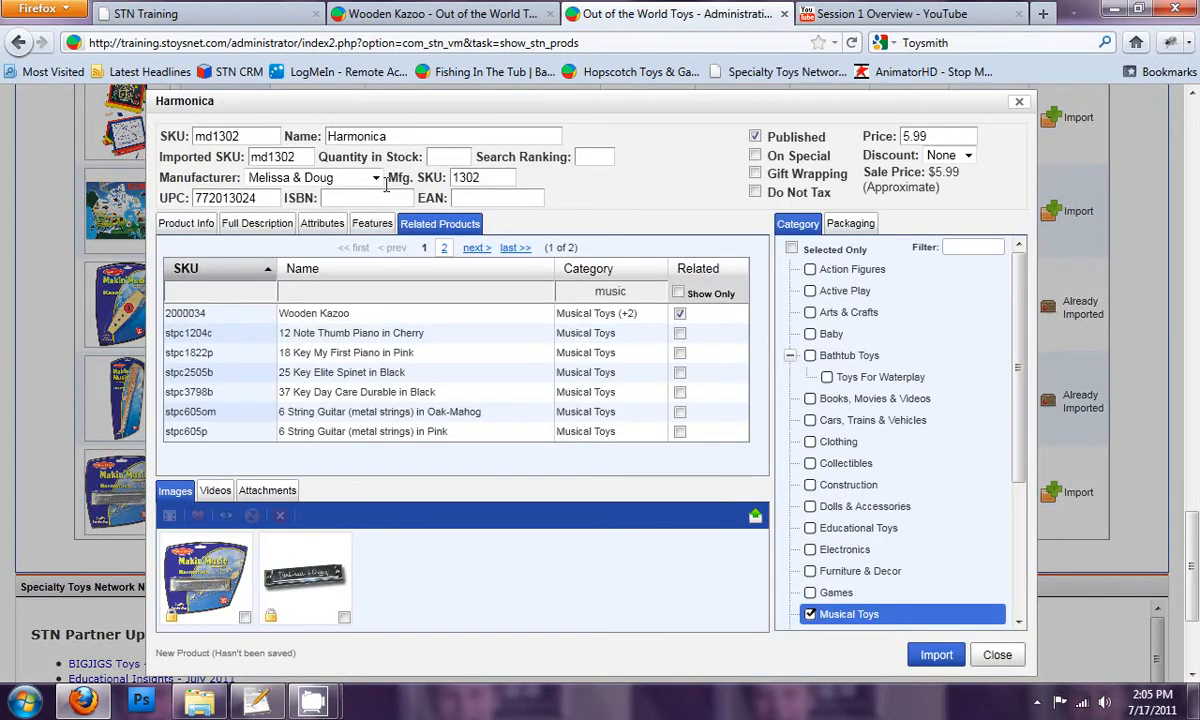
click(443, 160)
text(6)
drag(245, 136, 186, 136)
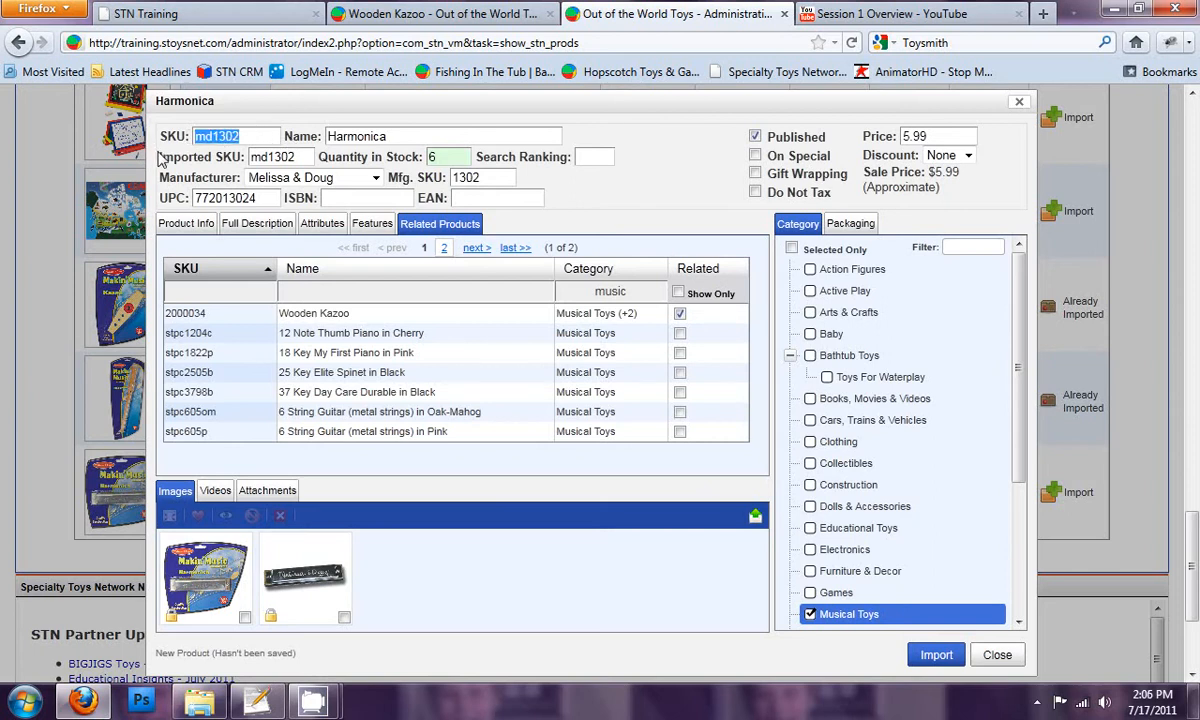
text(20009987)
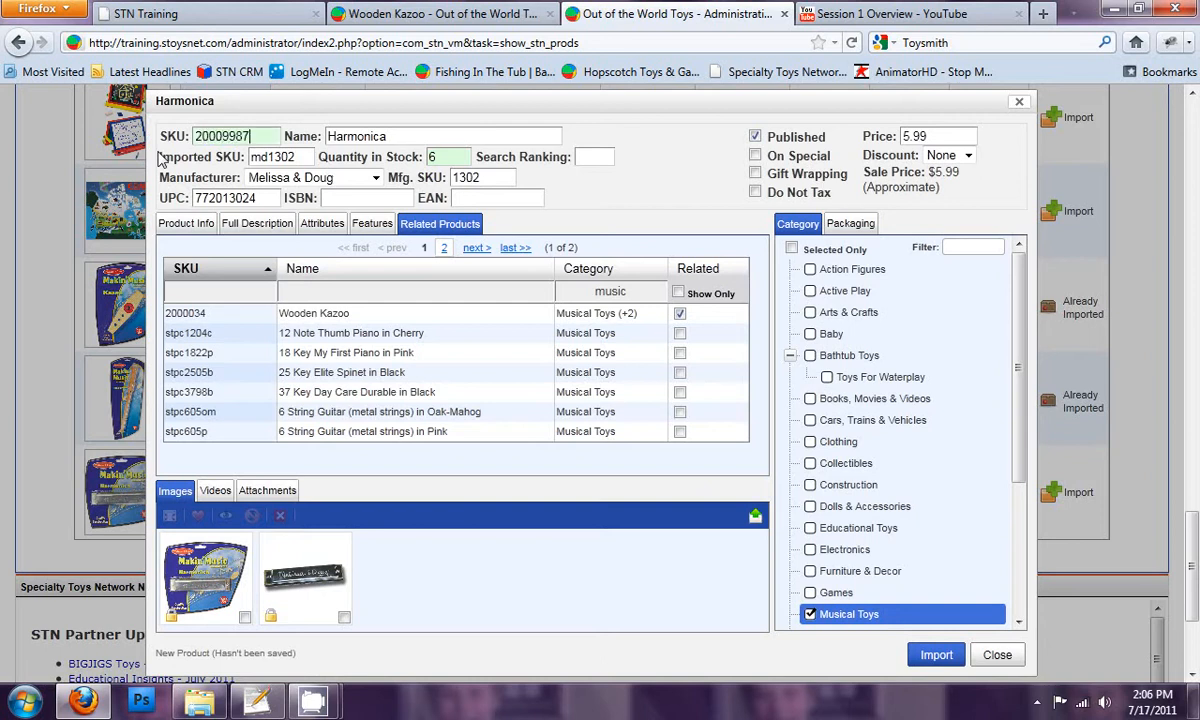
drag(261, 136, 142, 129)
click(253, 136)
Step: Set the harmonica's gender to Both, allow gift wrapping, and import it into the store
click(185, 223)
click(245, 223)
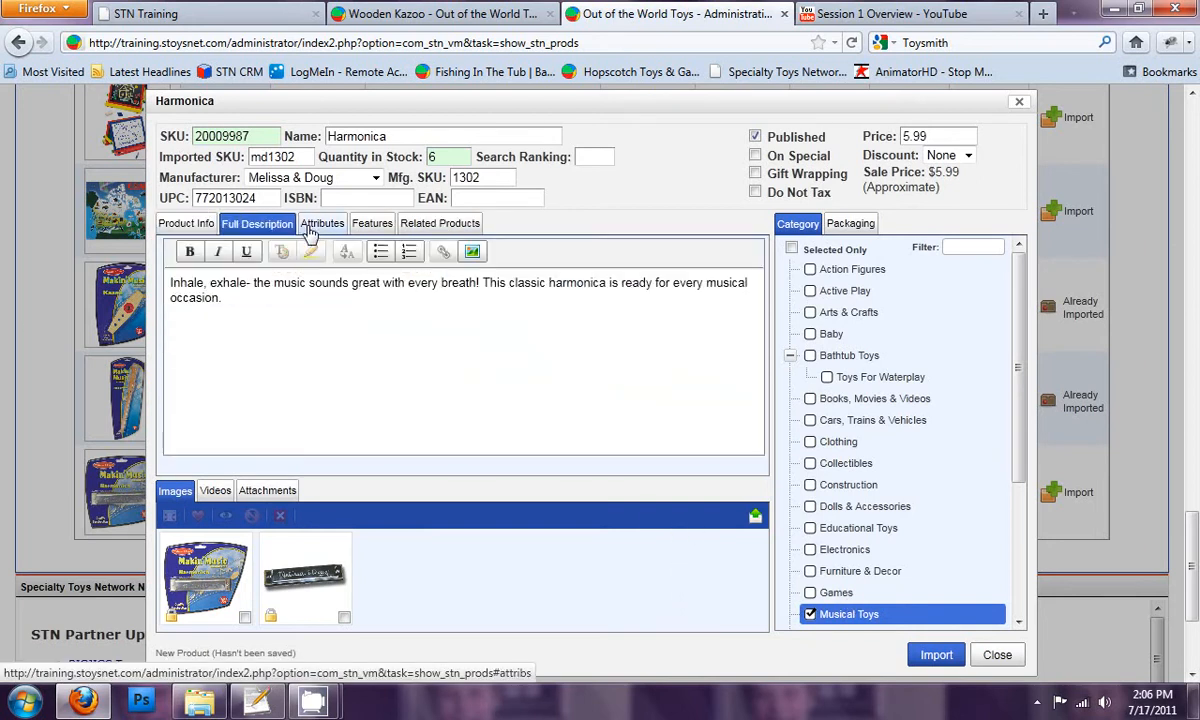
click(320, 224)
click(362, 224)
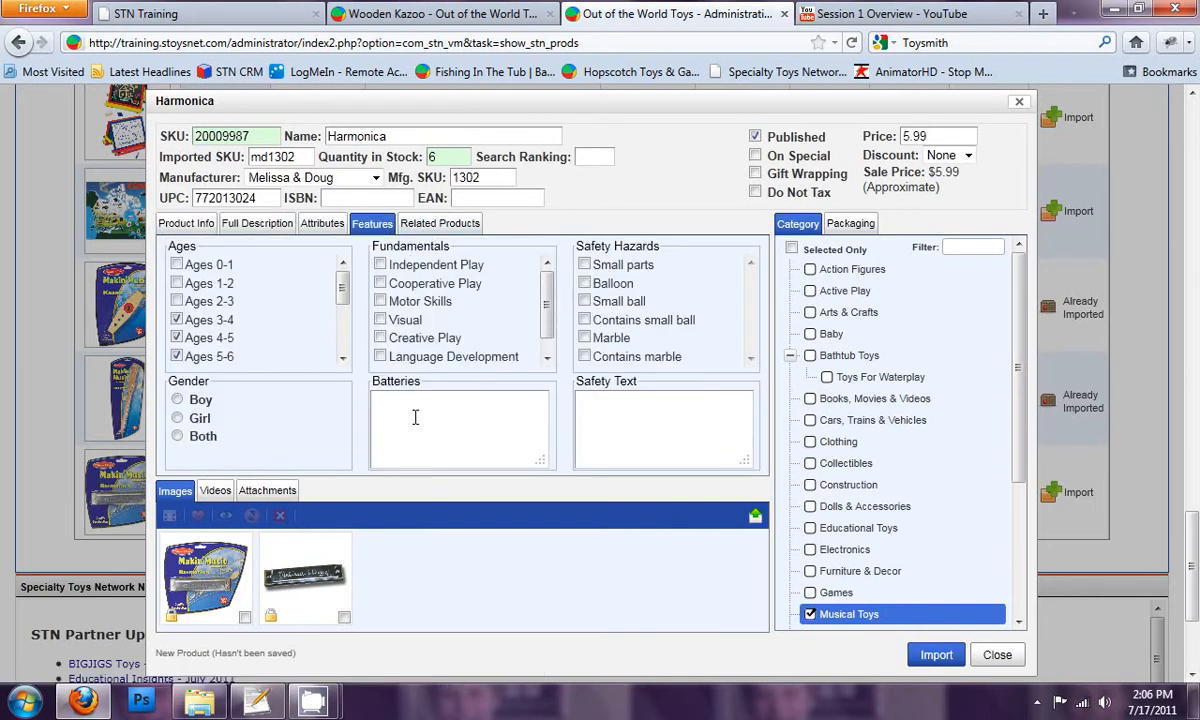
scroll(557, 336, down, 1)
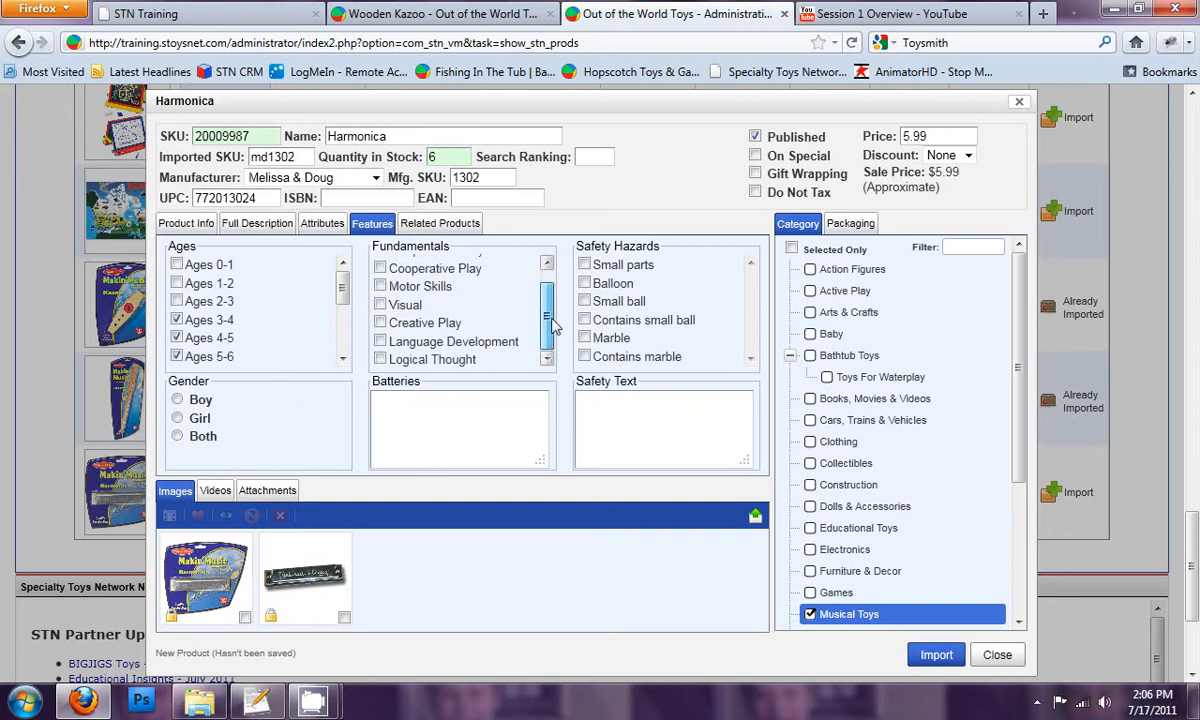
scroll(555, 345, up, 1)
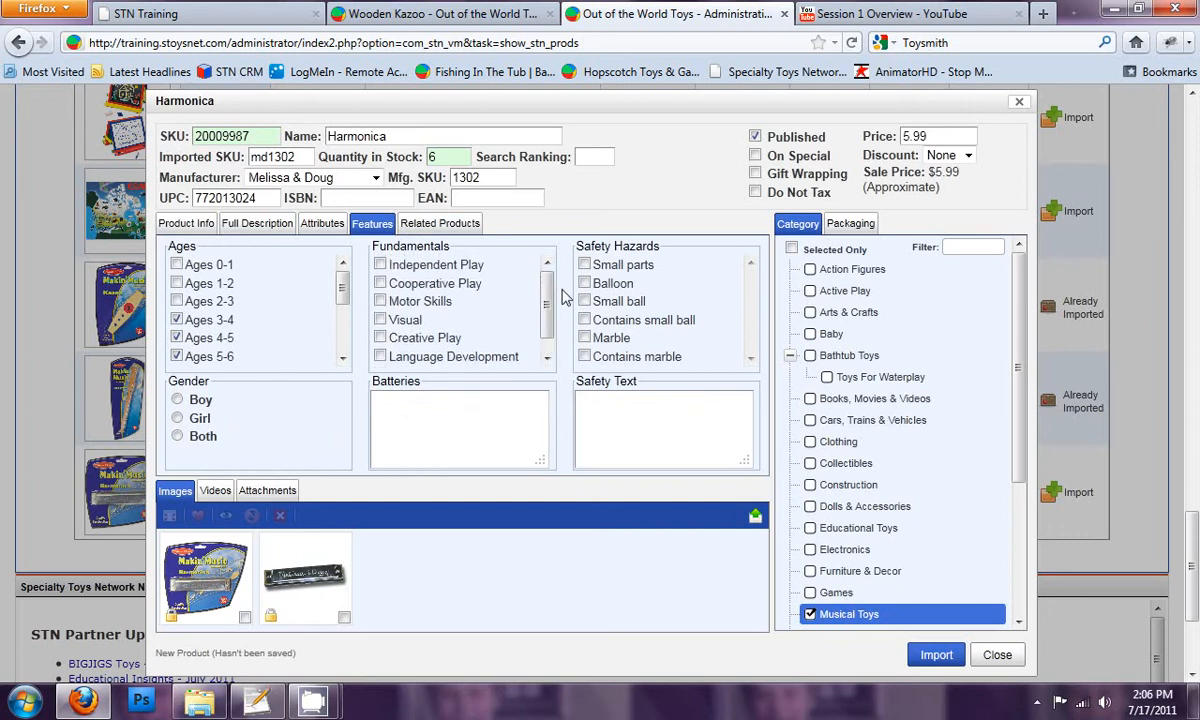
click(177, 436)
click(756, 174)
click(937, 656)
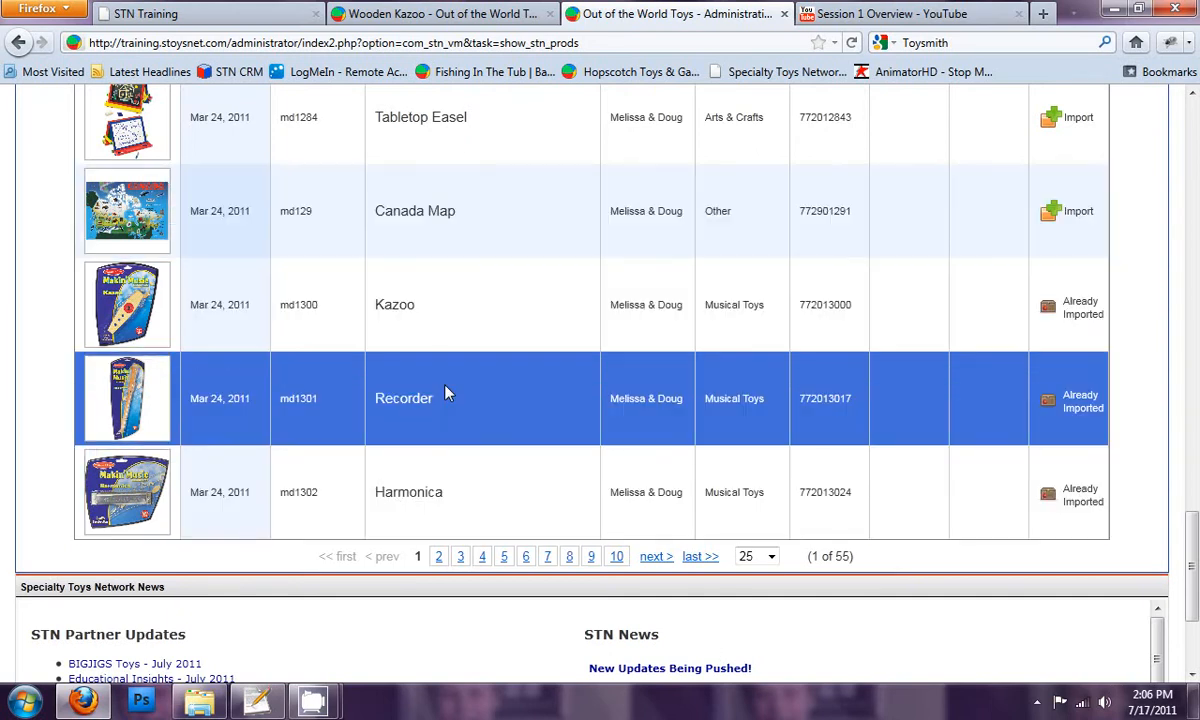
Step: Copy the product name Harmonica from the import list and search for it on the storefront's Wooden Kazoo page
double_click(403, 500)
key(ctrl+c)
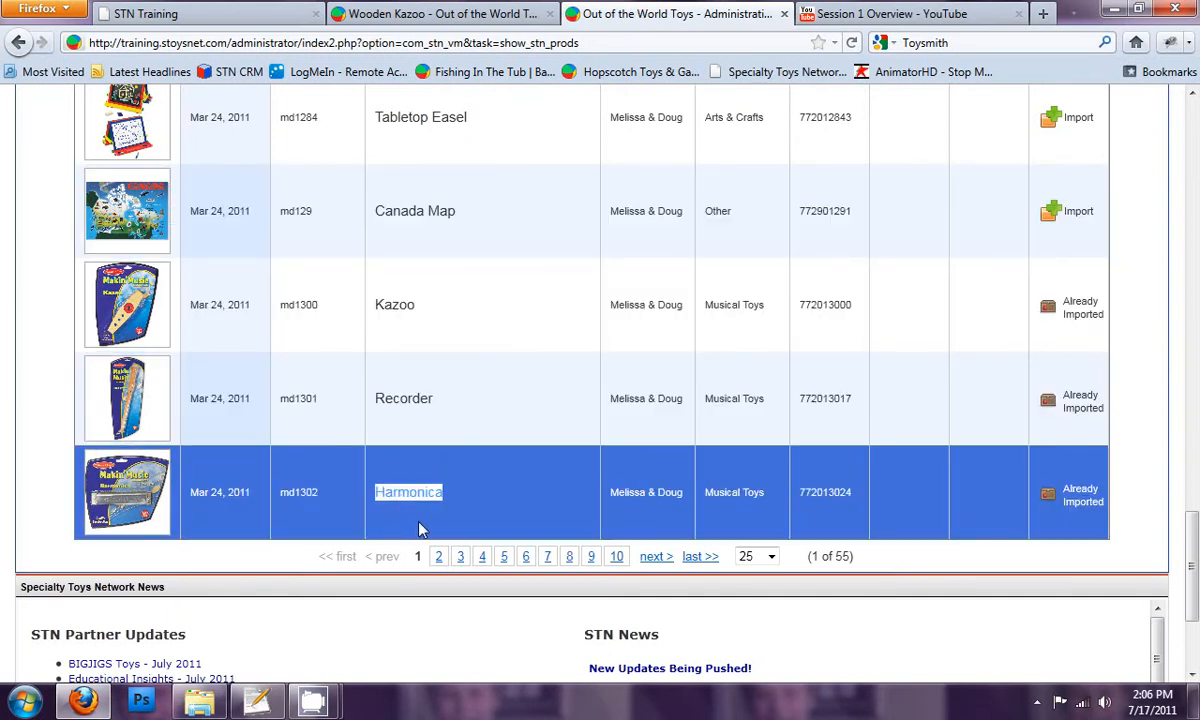
click(493, 14)
click(238, 269)
key(ctrl+v)
click(311, 270)
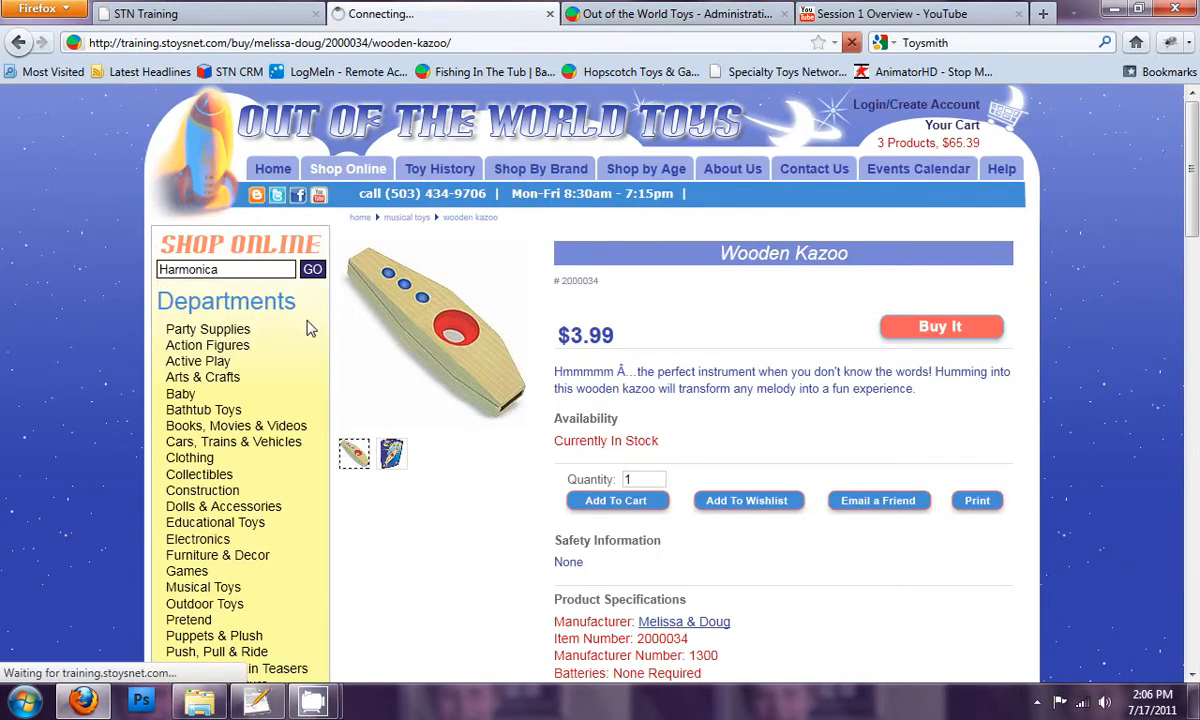
Step: Open the Harmonica product page from the search results and browse its enlarged pictures
click(416, 365)
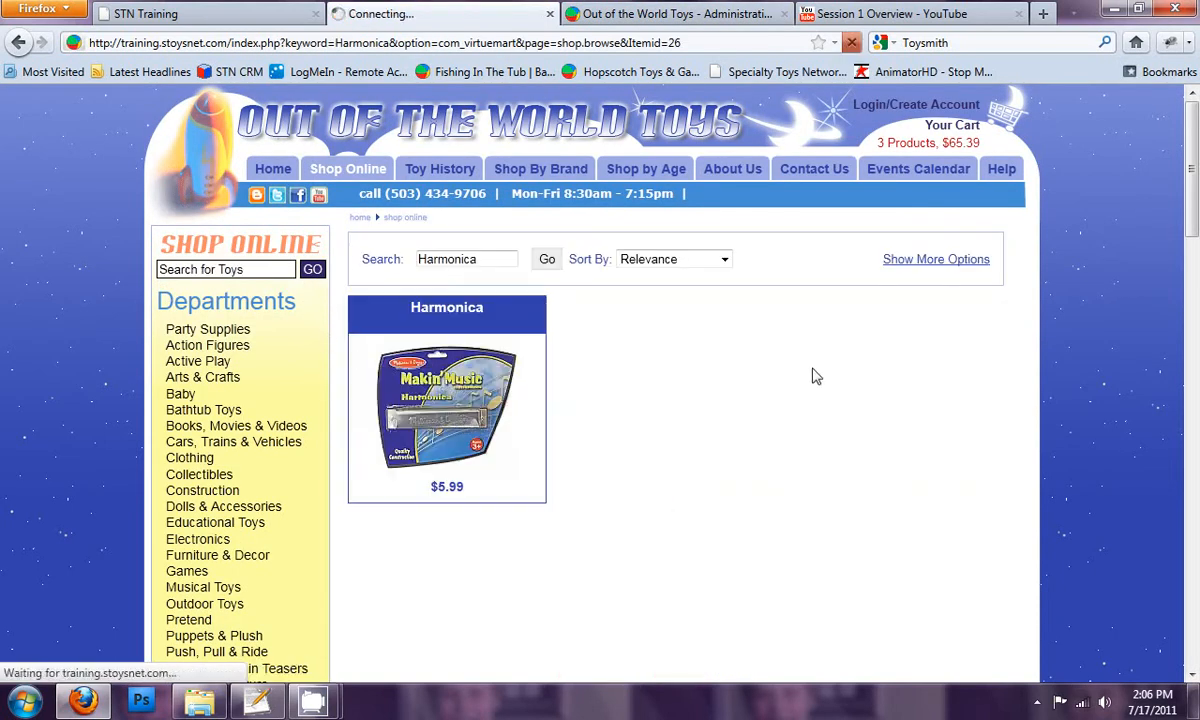
click(455, 340)
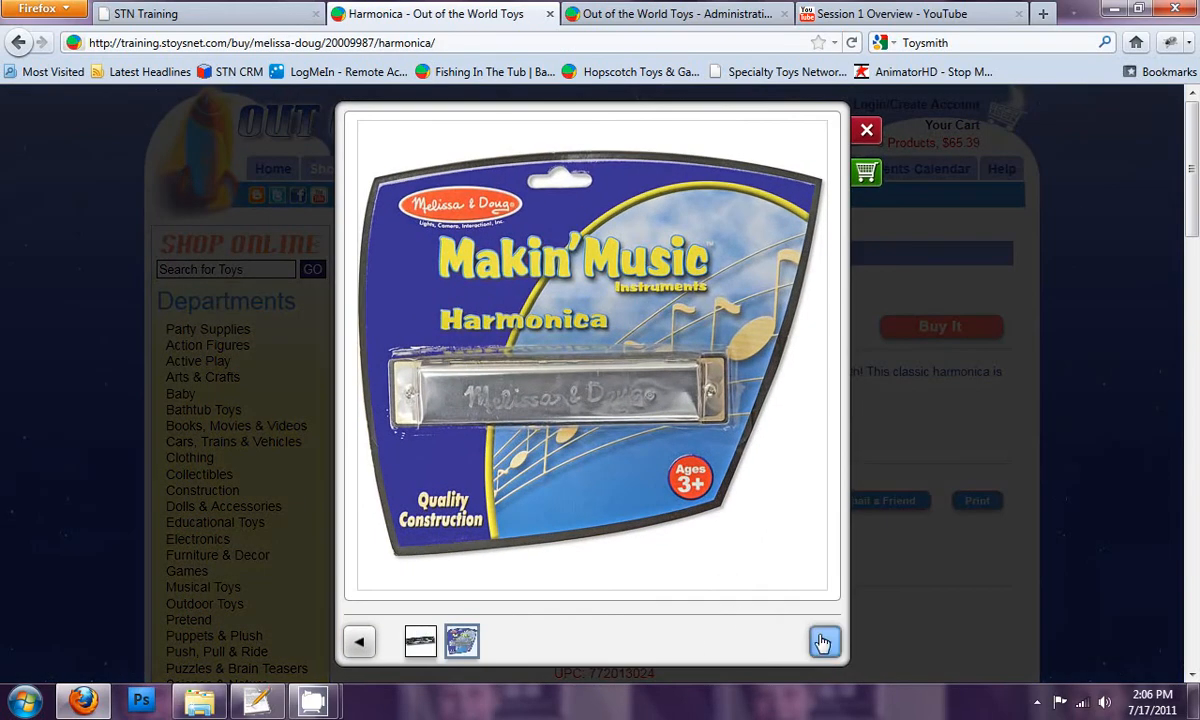
click(826, 645)
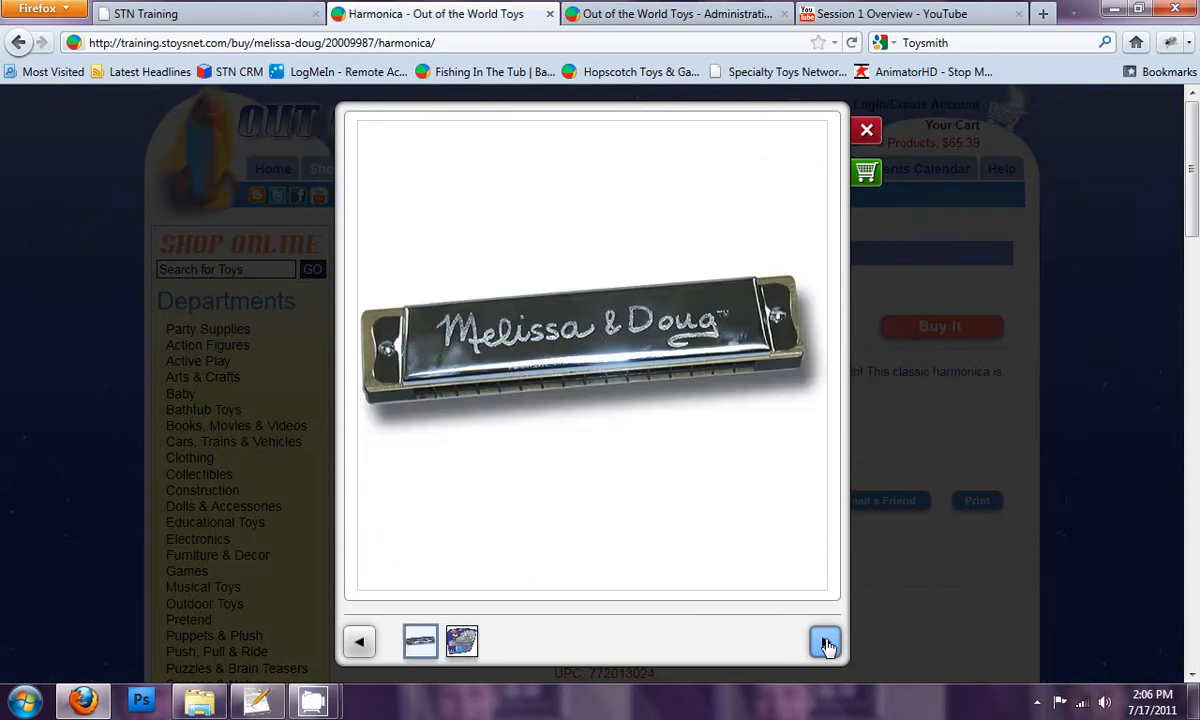
Step: View the remaining enlarged harmonica pictures and close the picture viewer
click(826, 645)
click(826, 645)
click(868, 133)
Step: Return to the store administration and open the Import Mapping settings to examine the manufacturer and category mapping pages
click(622, 15)
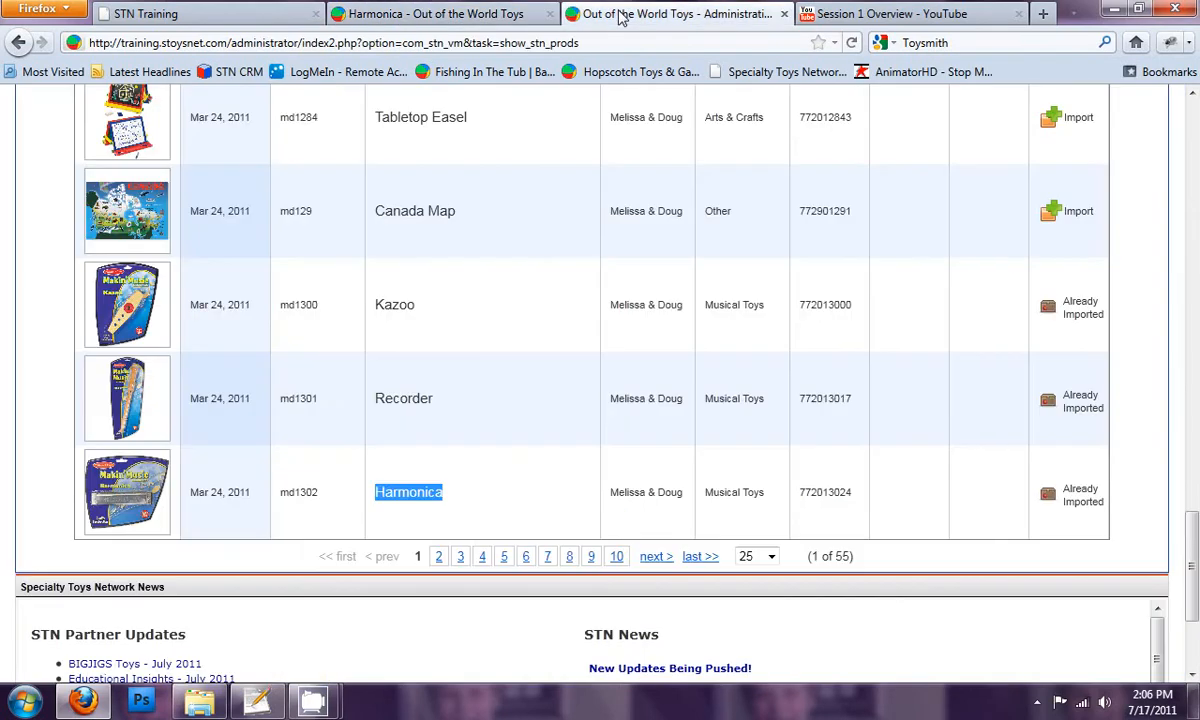
scroll(528, 260, up, 15)
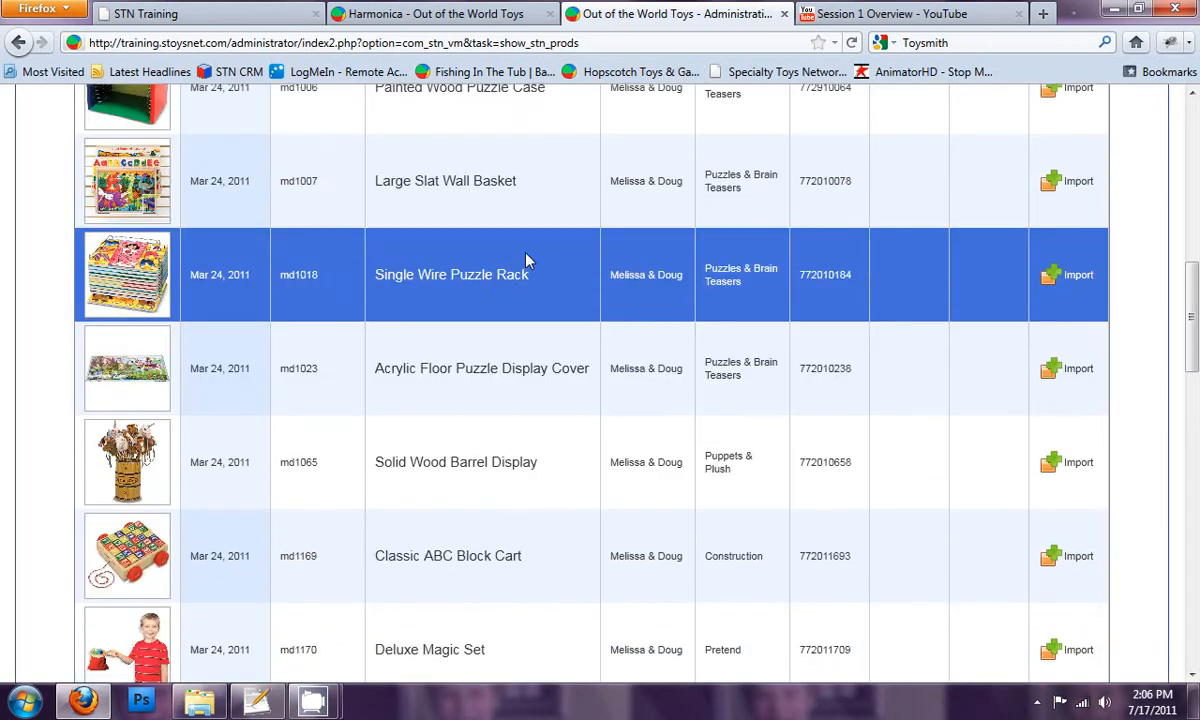
scroll(528, 270, up, 5)
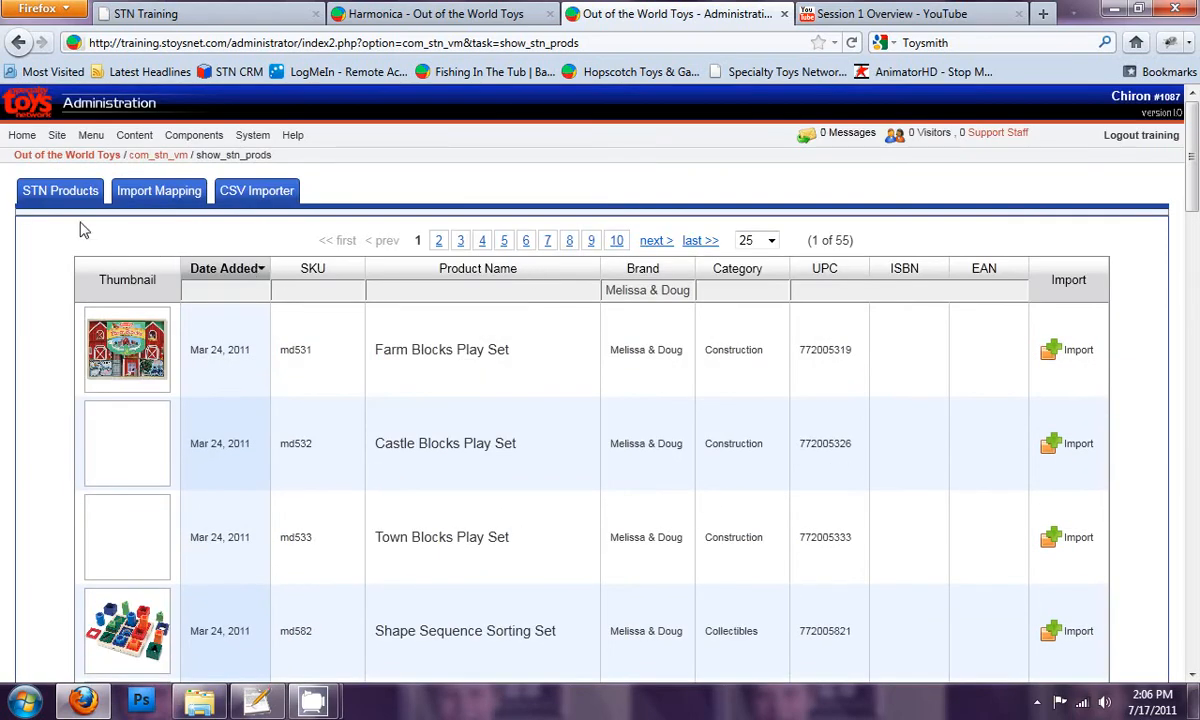
click(163, 197)
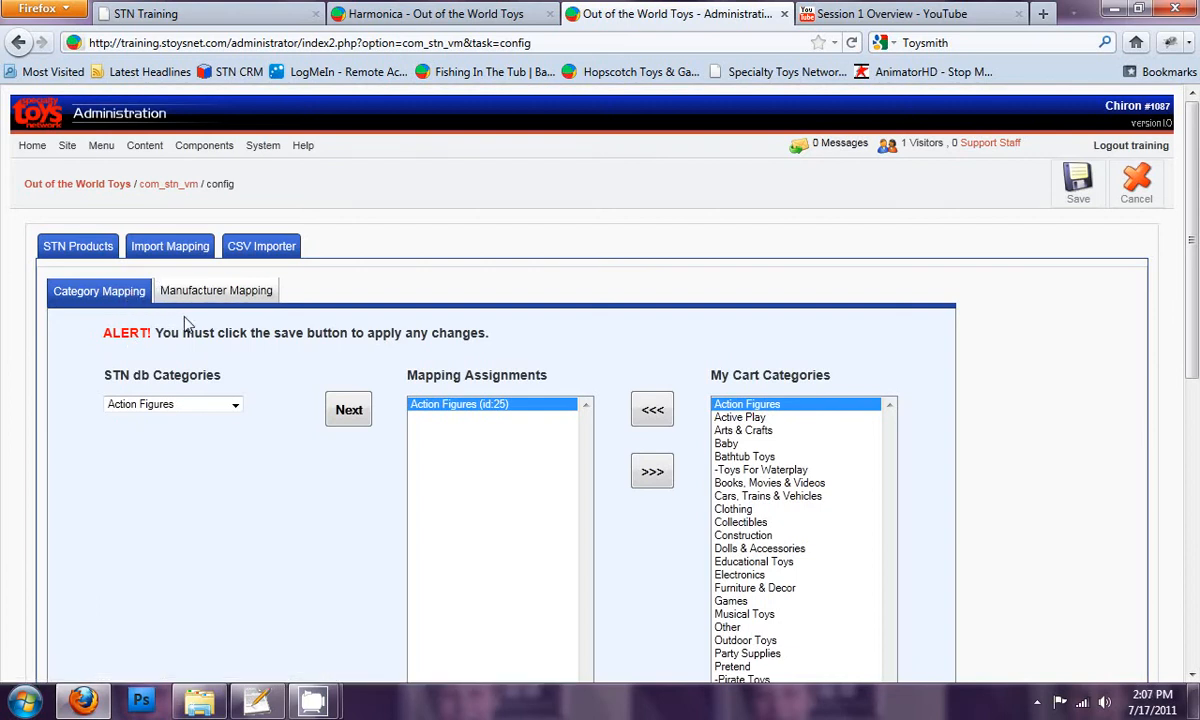
click(210, 298)
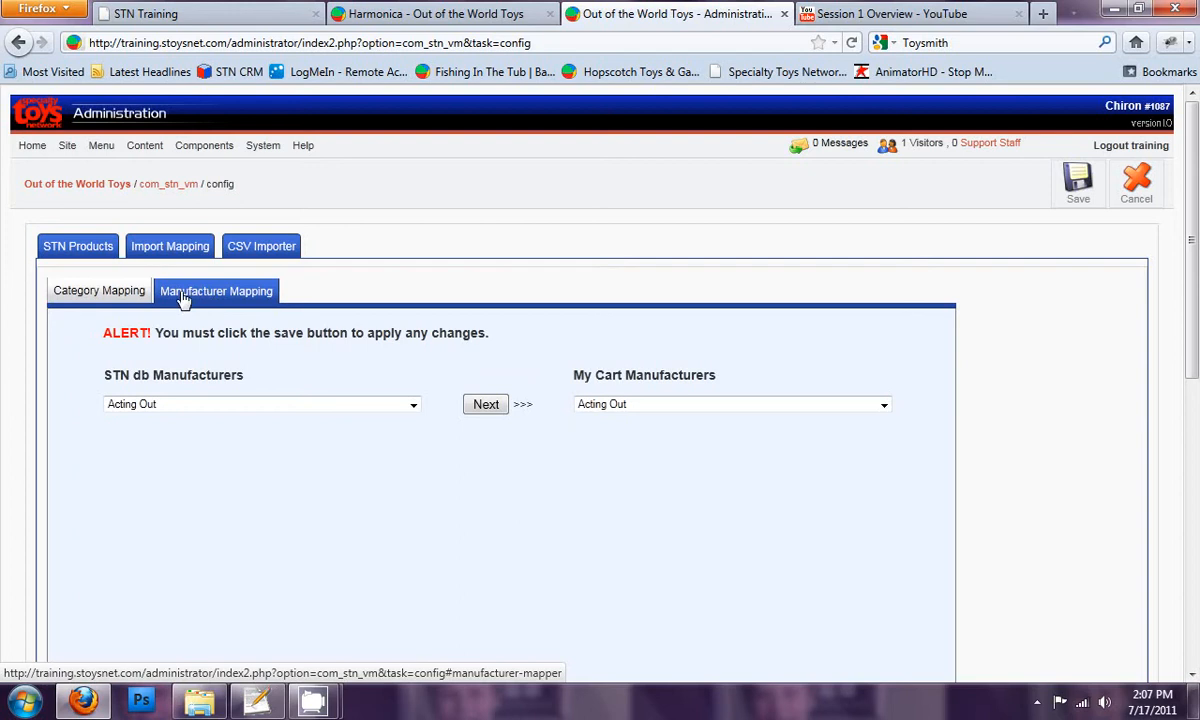
click(128, 292)
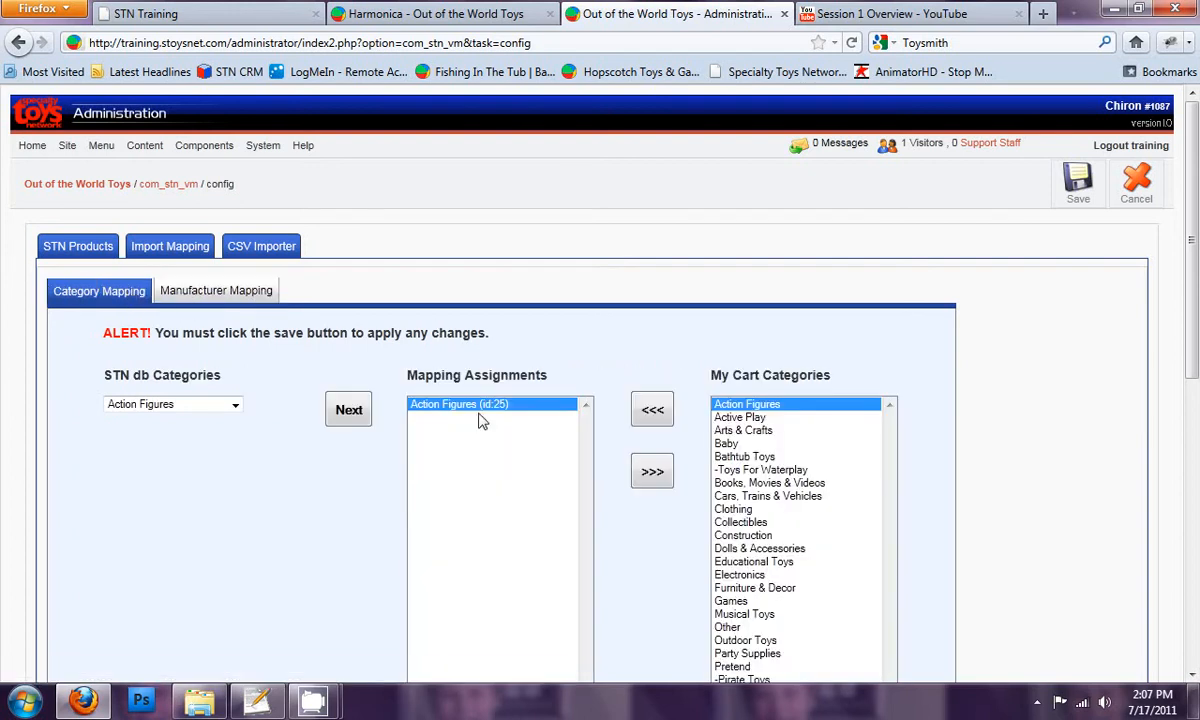
scroll(495, 420, down, 3)
scroll(495, 418, up, 1)
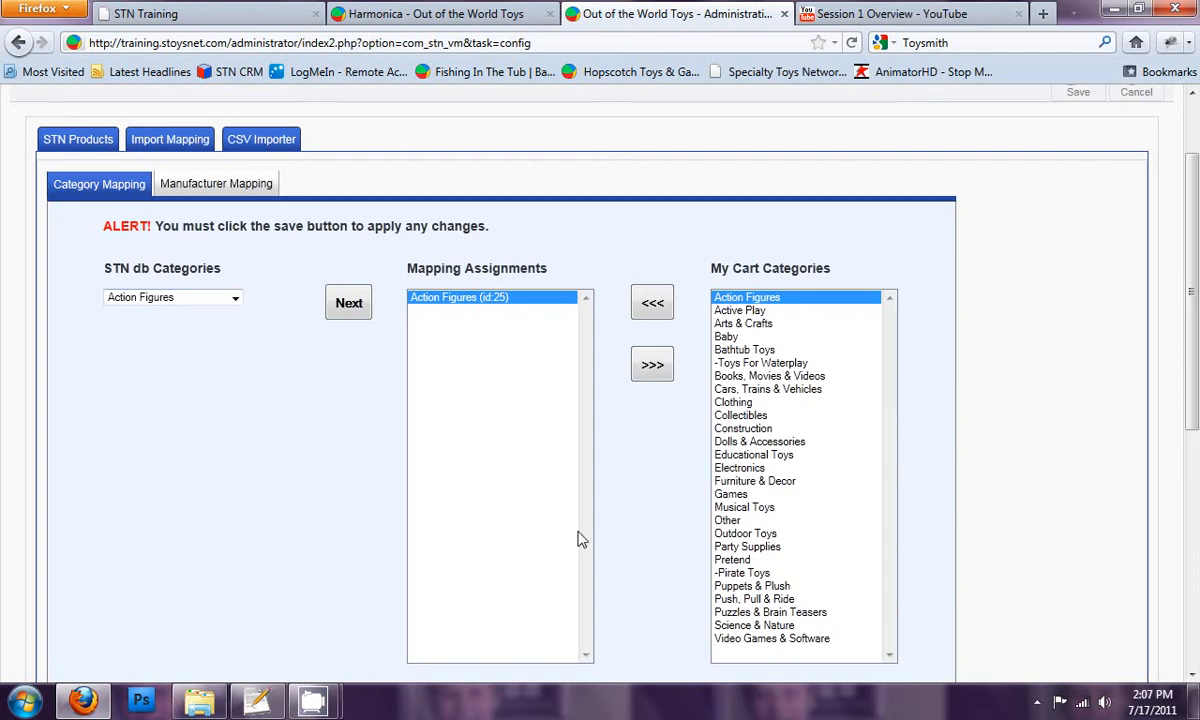
Step: View the cart category mappings for the STN categories Active Play, Arts & Crafts and Bathtub Toys
click(235, 299)
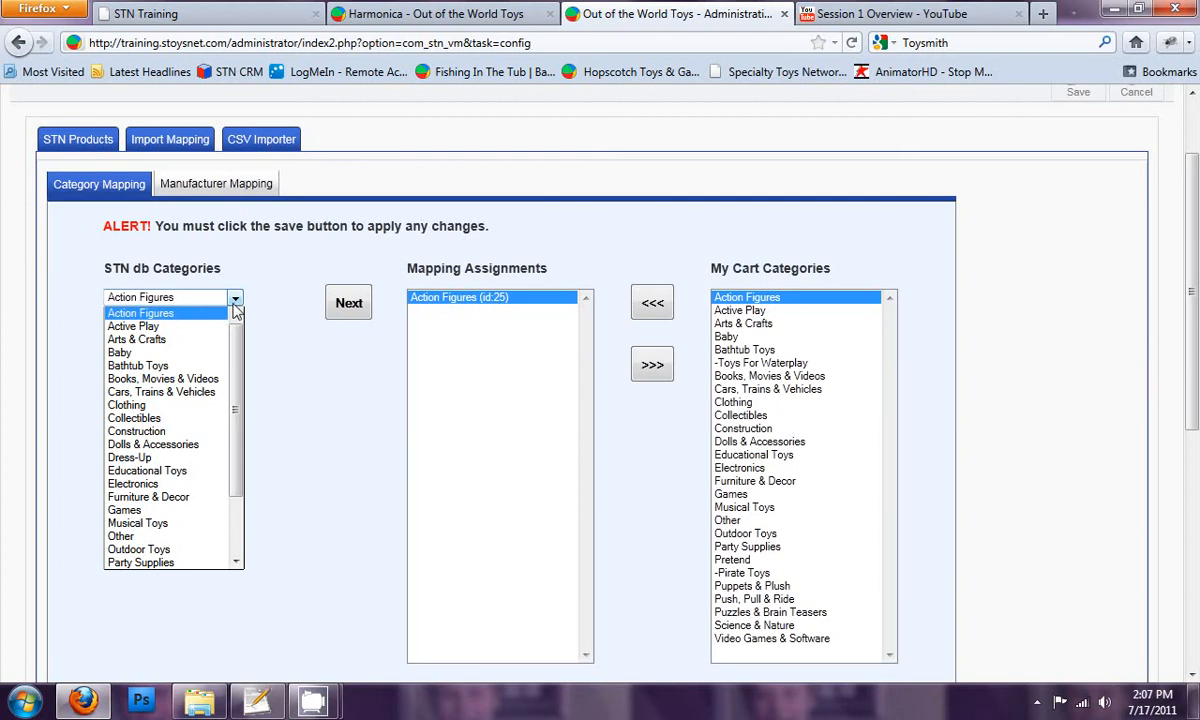
click(128, 326)
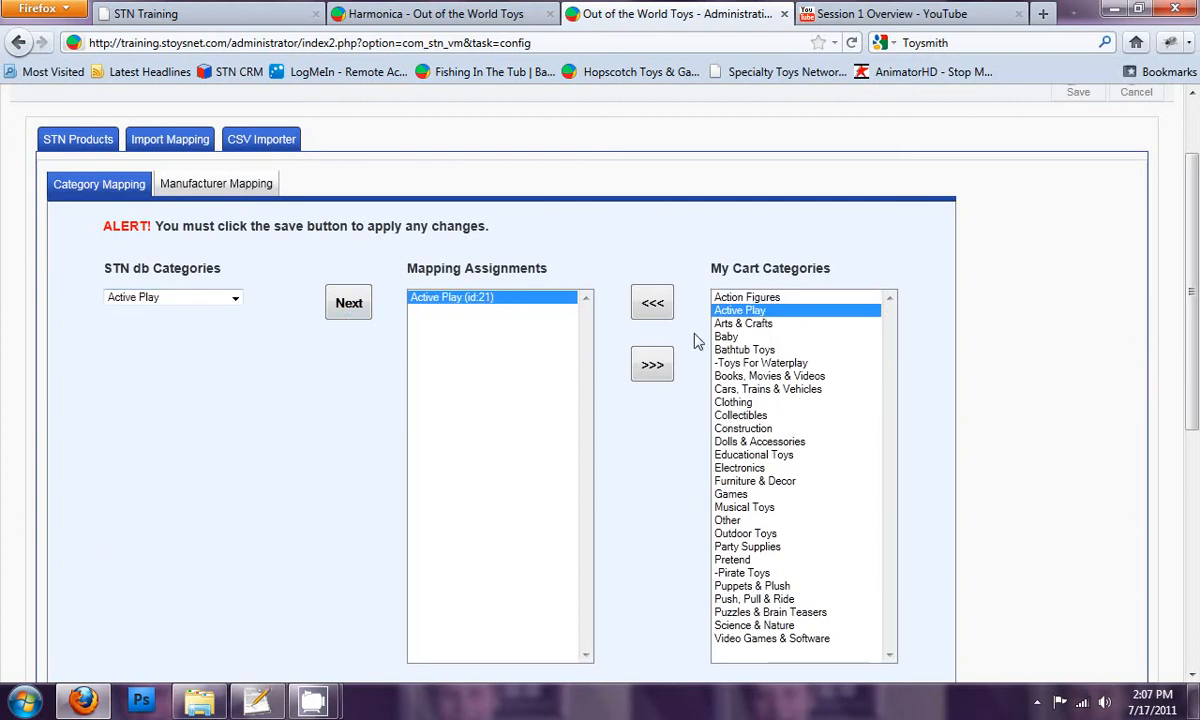
click(228, 297)
click(193, 342)
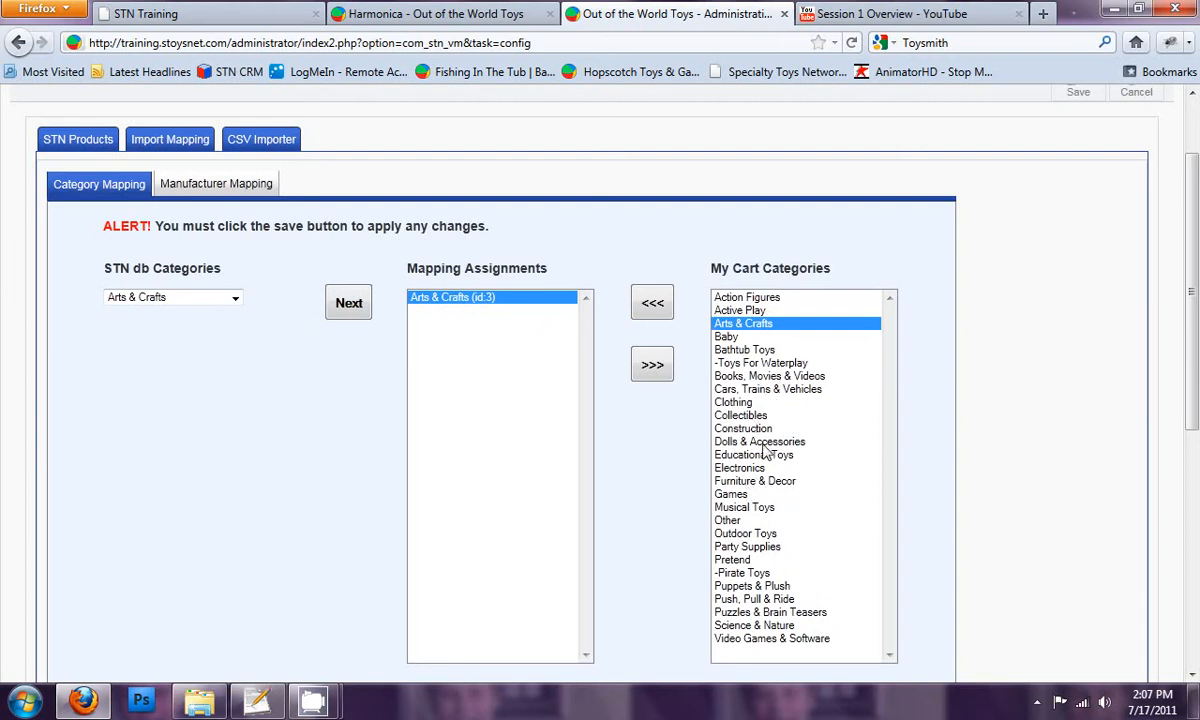
click(235, 298)
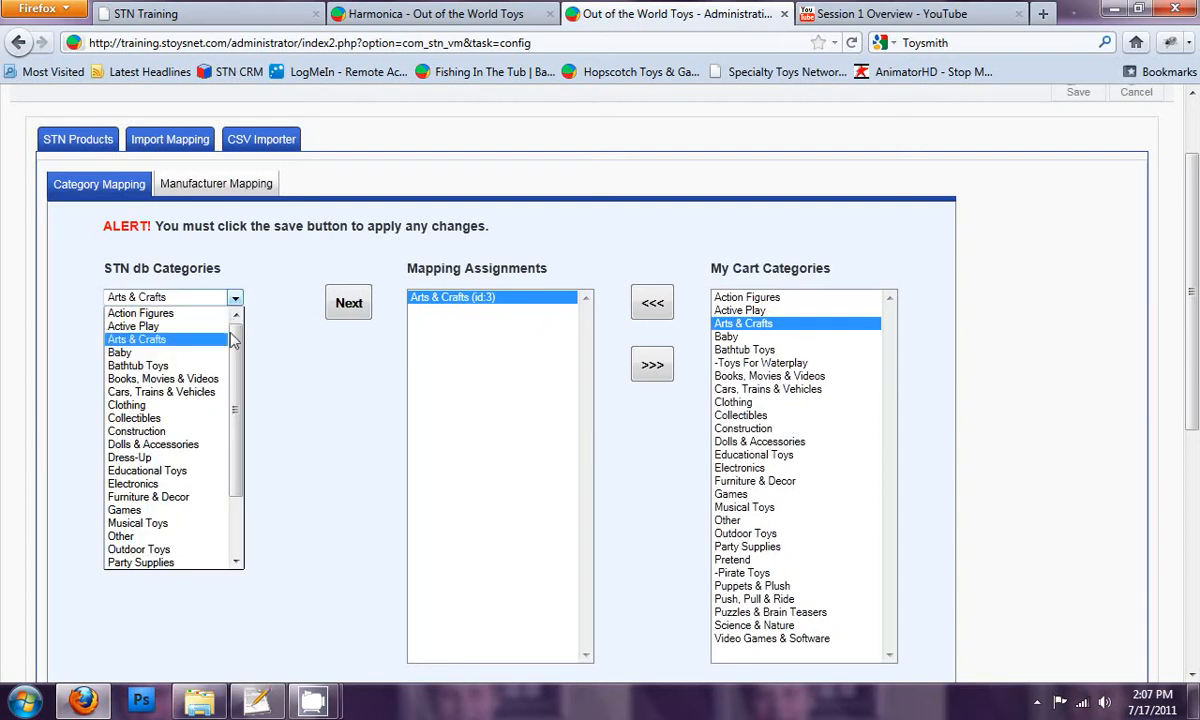
click(165, 366)
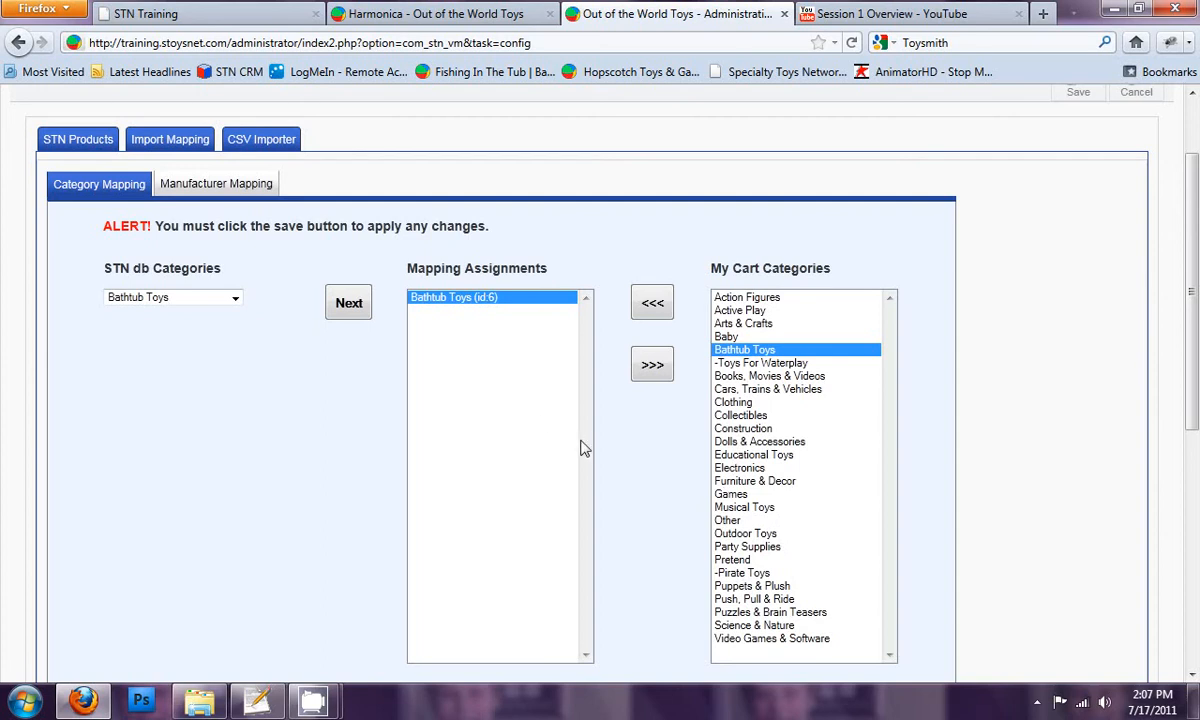
Step: Show the manufacturer mapping for Activa Products and look through the STN and cart manufacturer lists
click(247, 185)
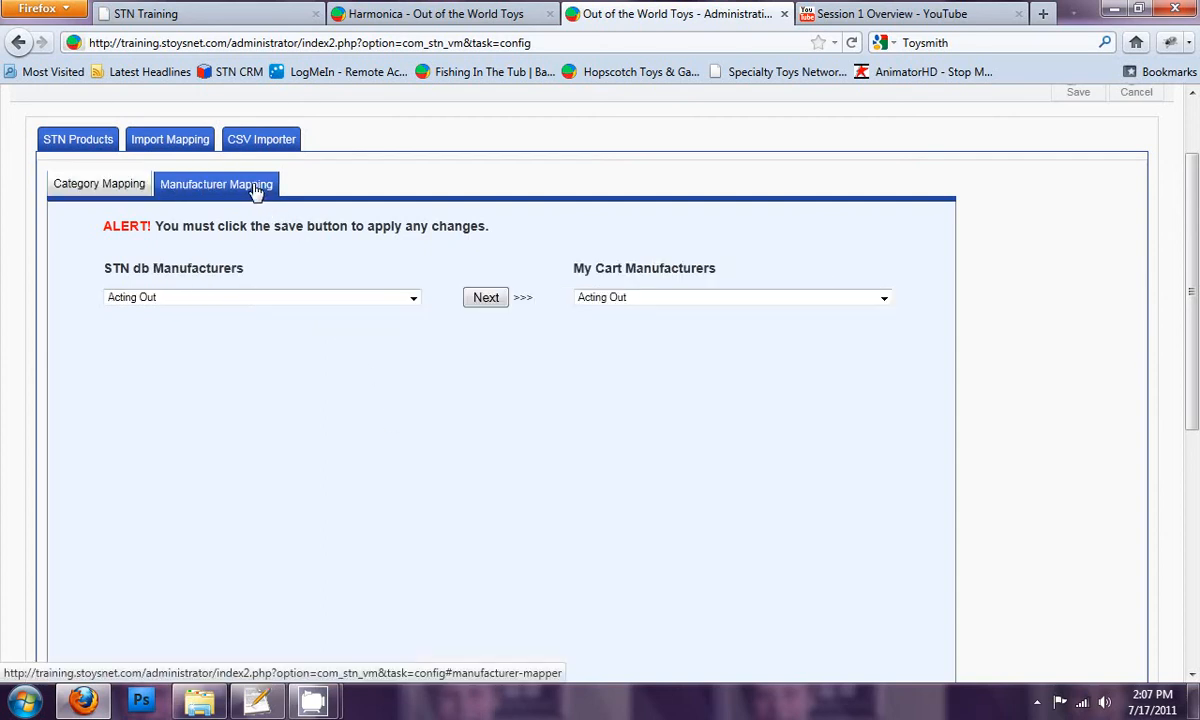
click(486, 298)
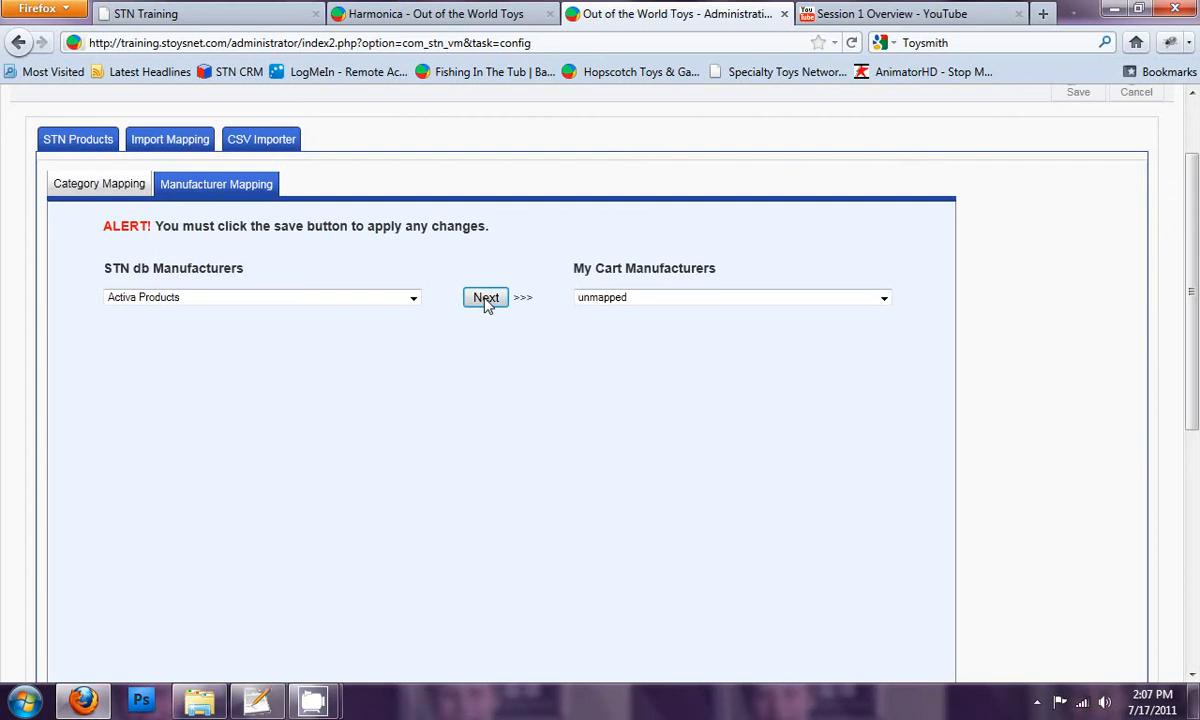
click(330, 298)
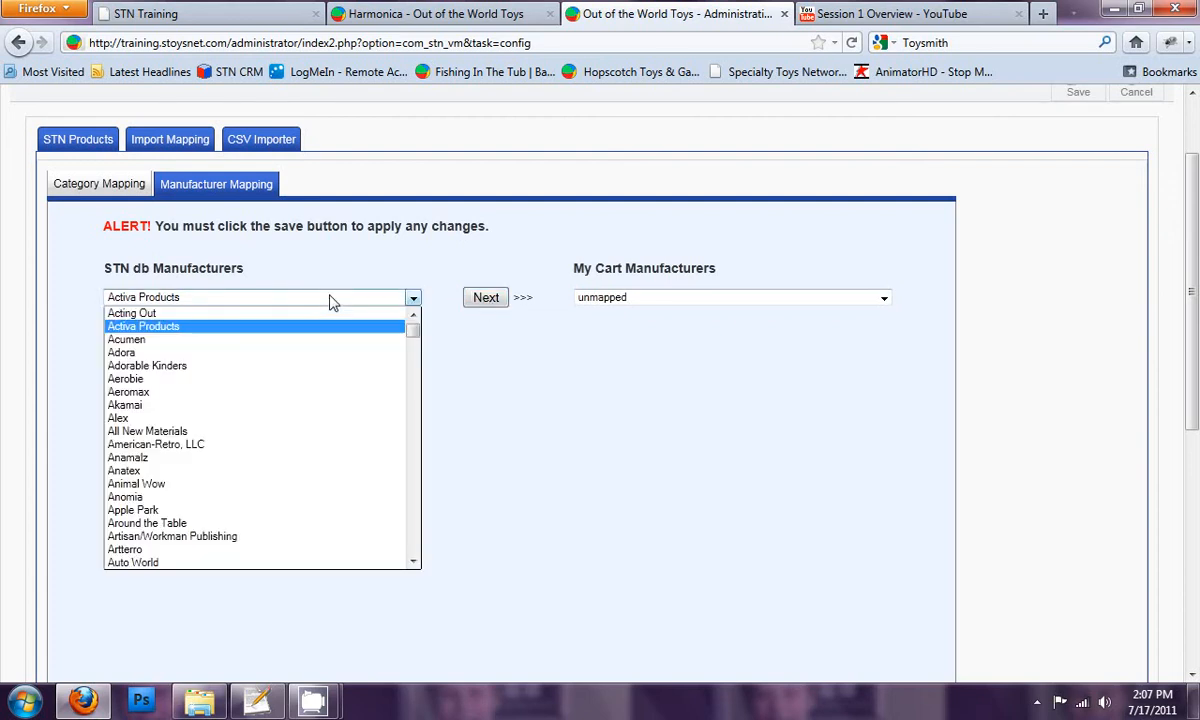
mouse_move(413, 335)
mouse_down()
mouse_move(418, 552)
mouse_move(418, 315)
mouse_up()
click(613, 391)
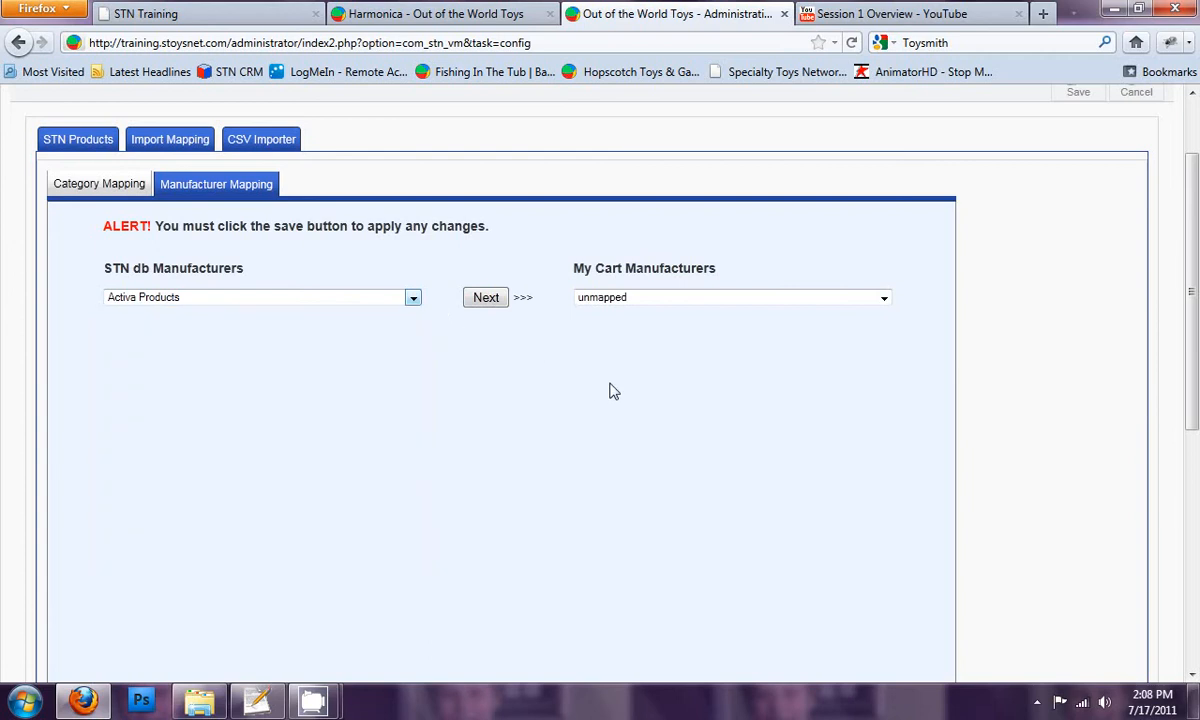
click(688, 300)
drag(884, 340, 865, 281)
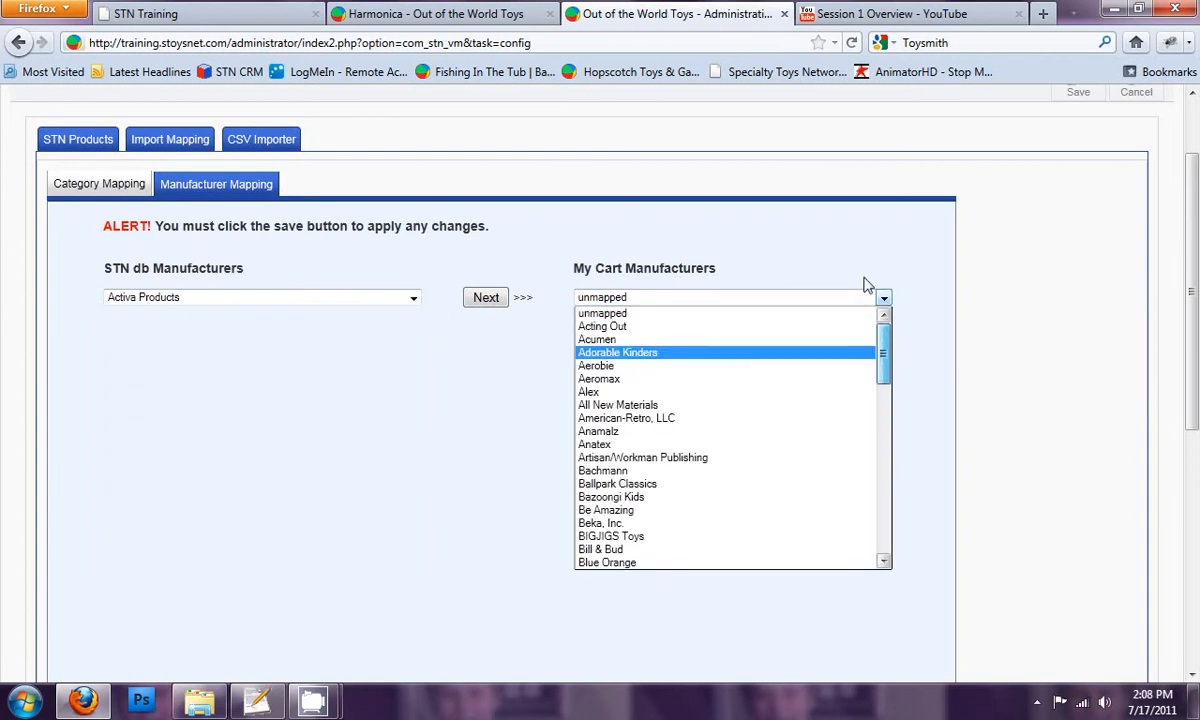
click(394, 343)
click(413, 300)
click(415, 307)
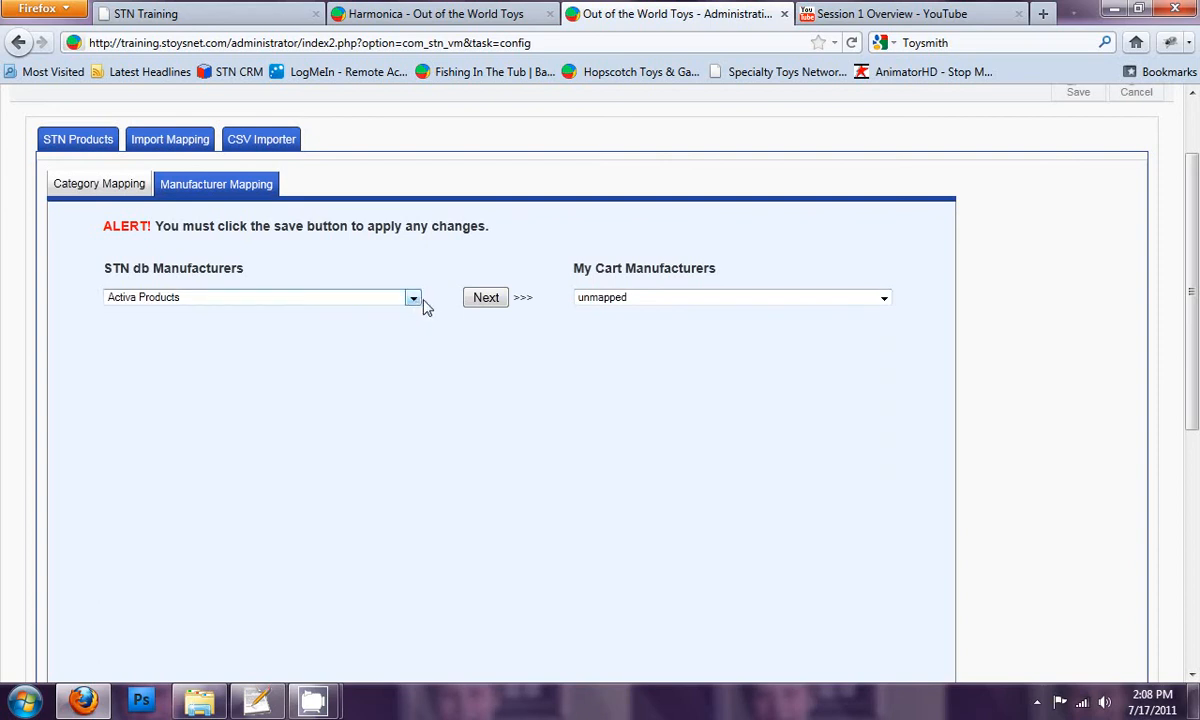
Step: Advance through the manufacturer mappings one by one from Activa Products to Alex
click(488, 300)
click(486, 298)
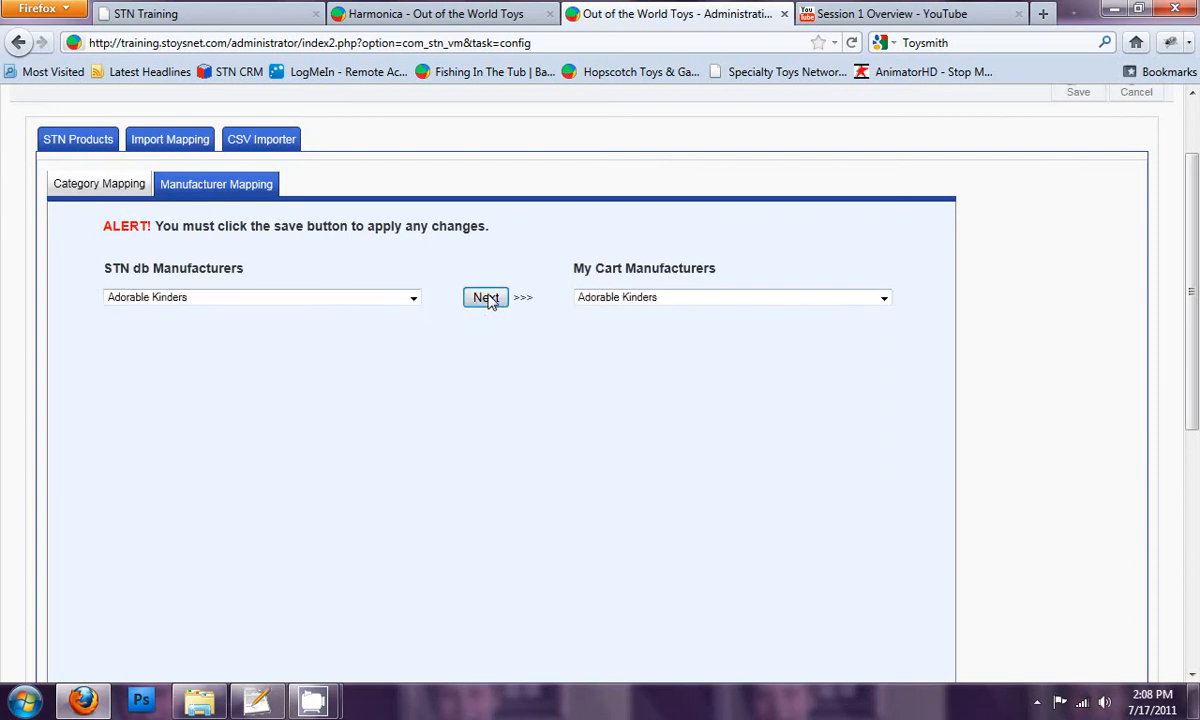
click(486, 298)
click(486, 298)
click(486, 298)
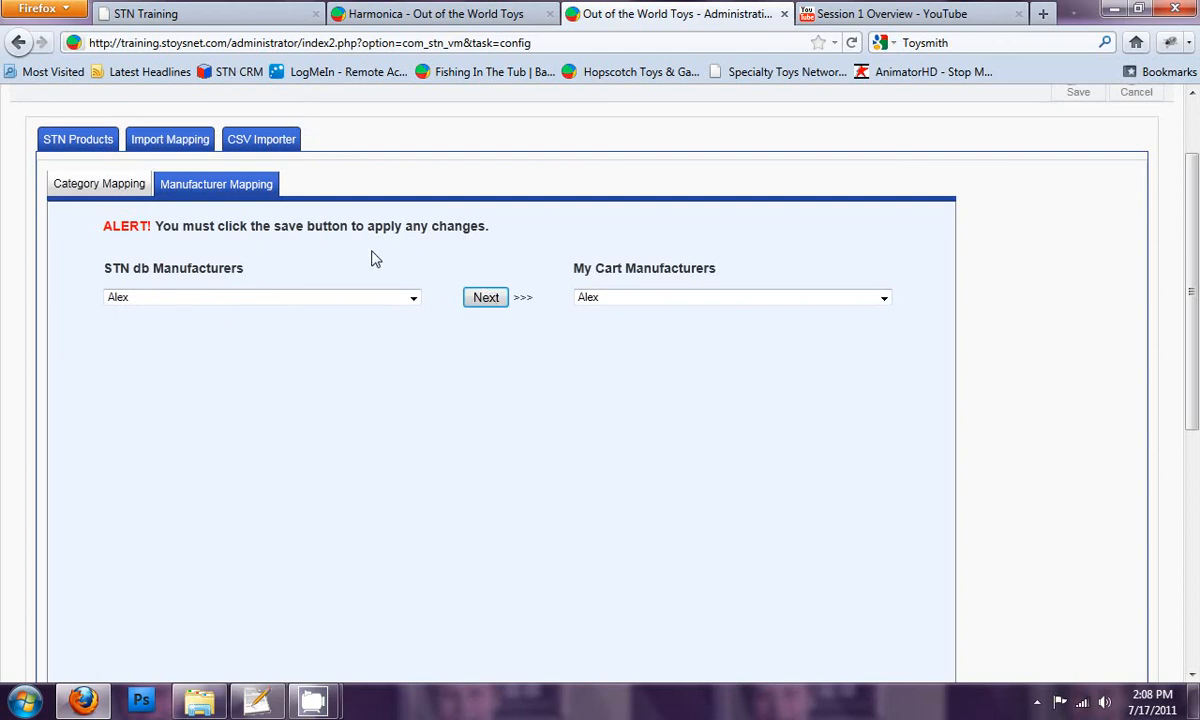
drag(317, 227, 387, 226)
click(387, 227)
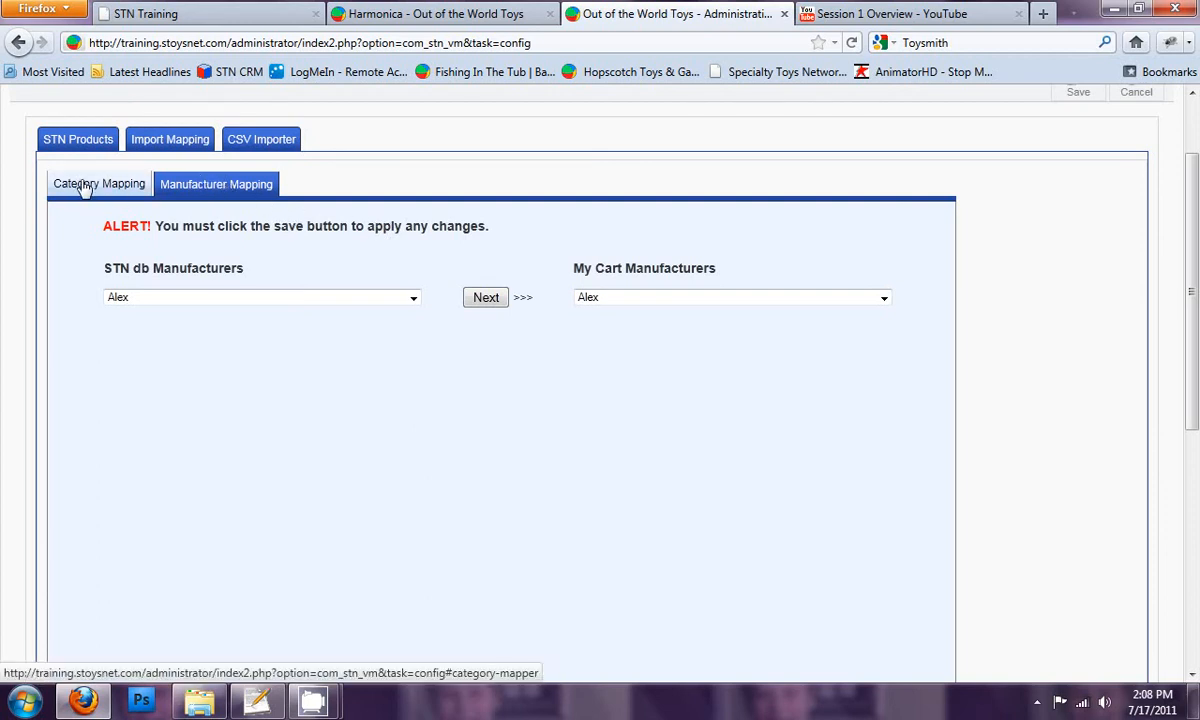
double_click(415, 228)
click(433, 232)
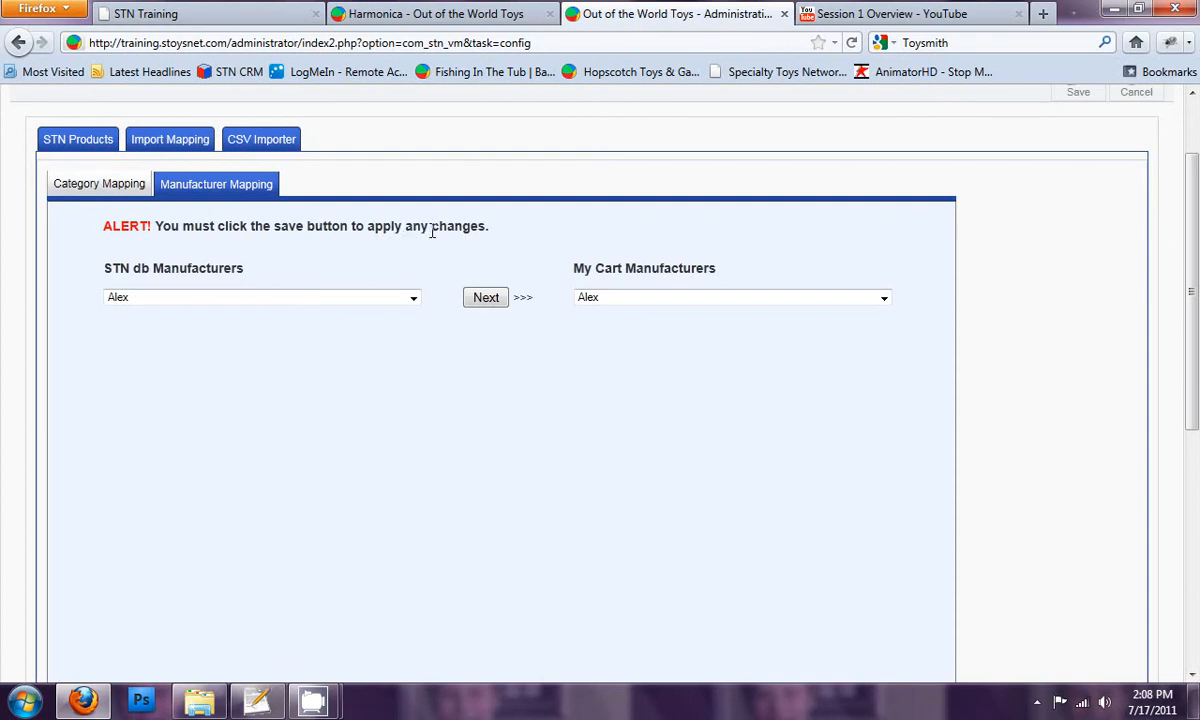
Step: Return to the STN Products list and open the Product Editor of the Shopping Cart component
scroll(432, 230, up, 2)
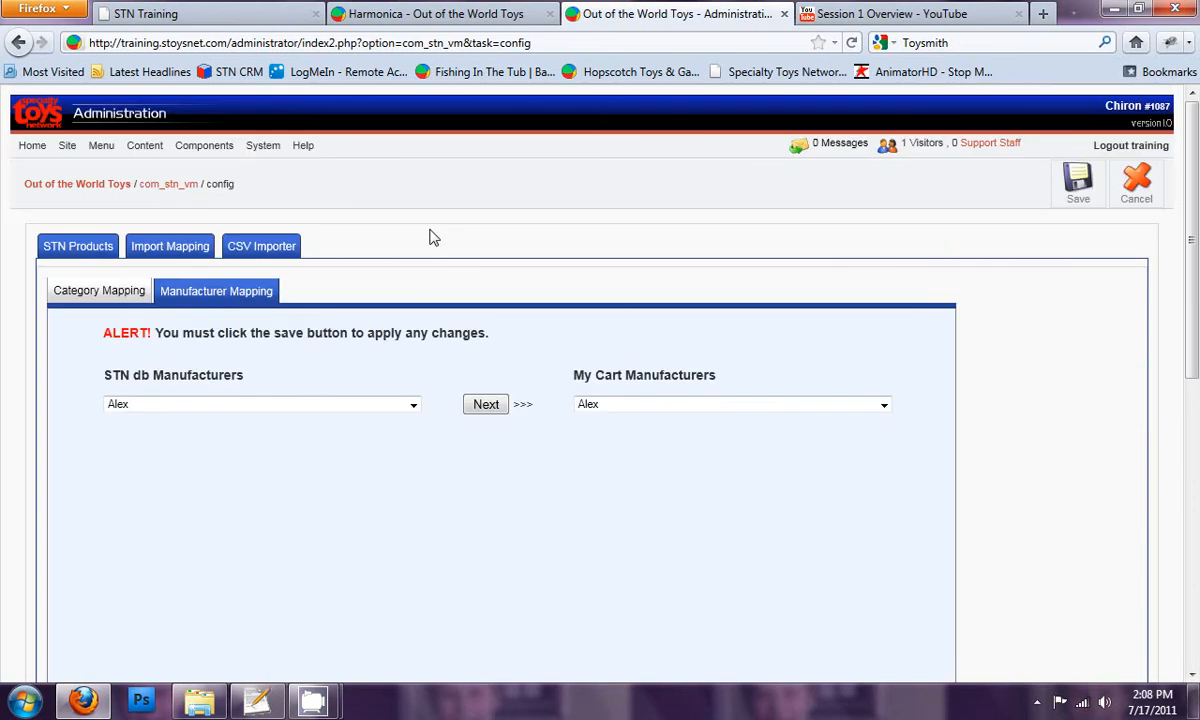
click(82, 248)
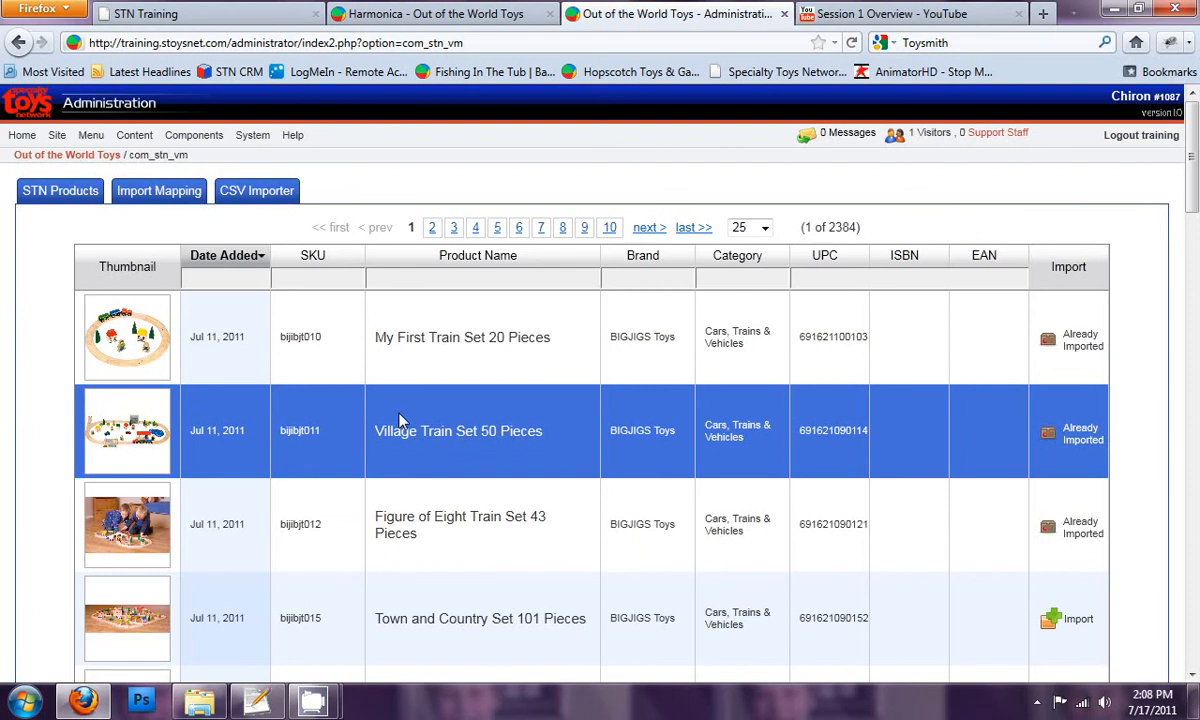
mouse_move(193, 135)
mouse_move(195, 165)
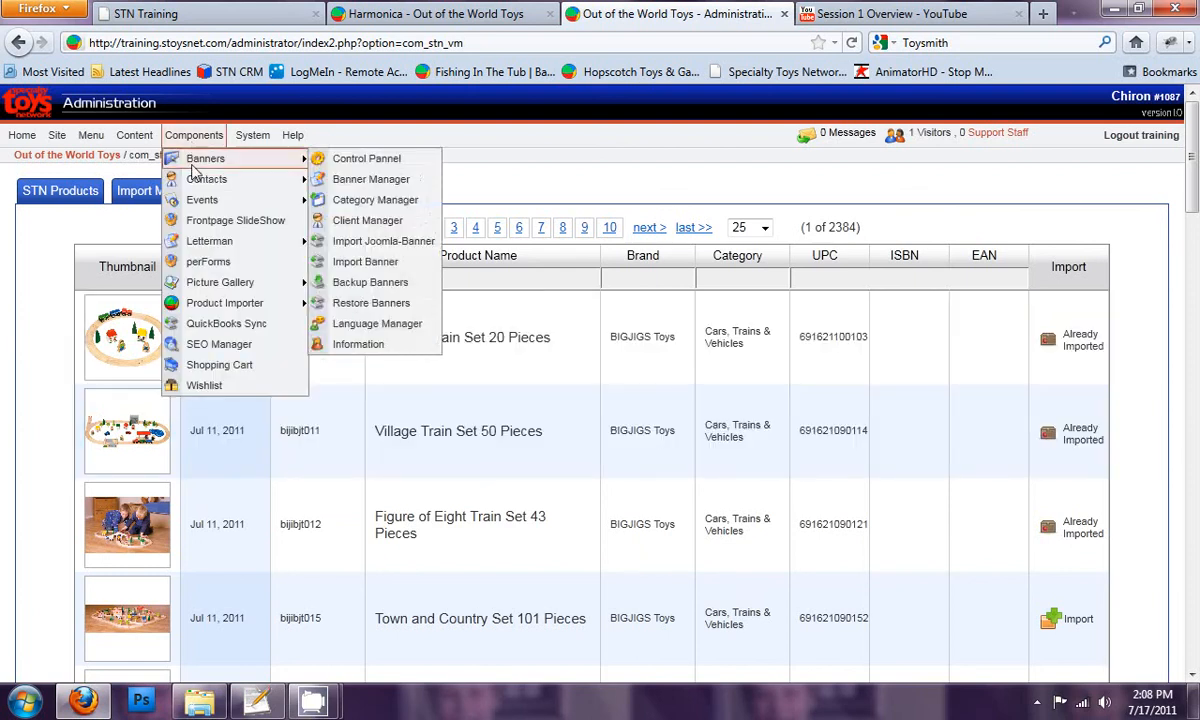
click(200, 362)
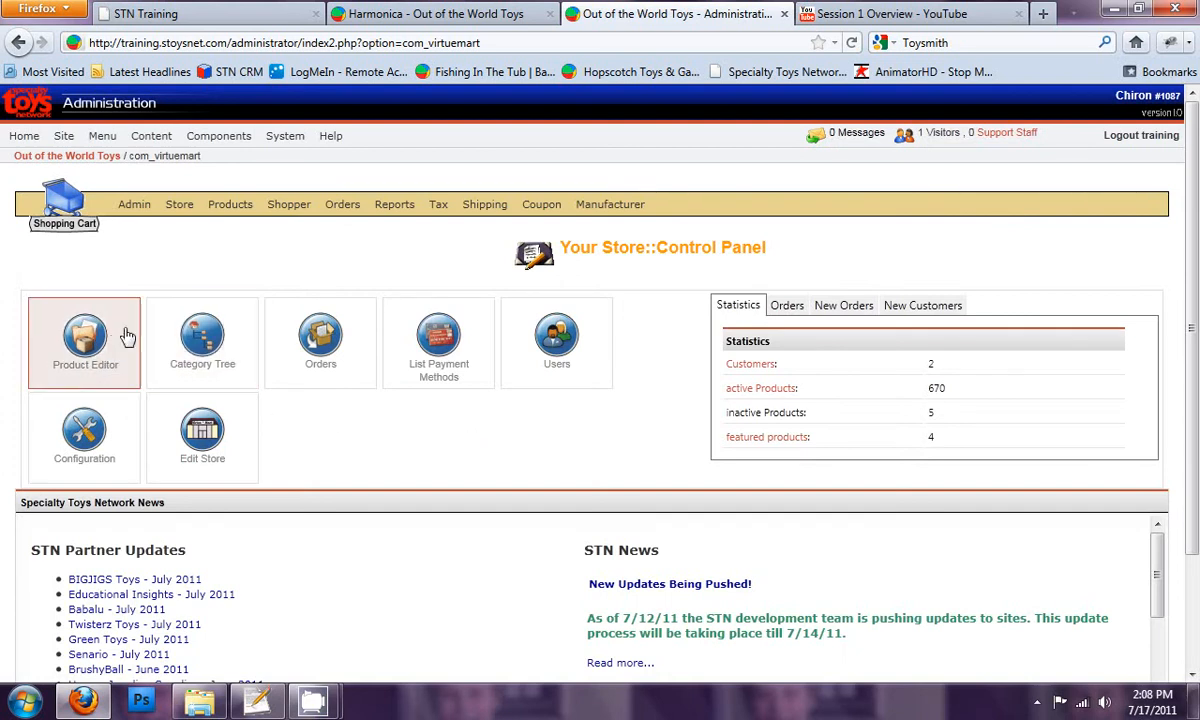
click(95, 318)
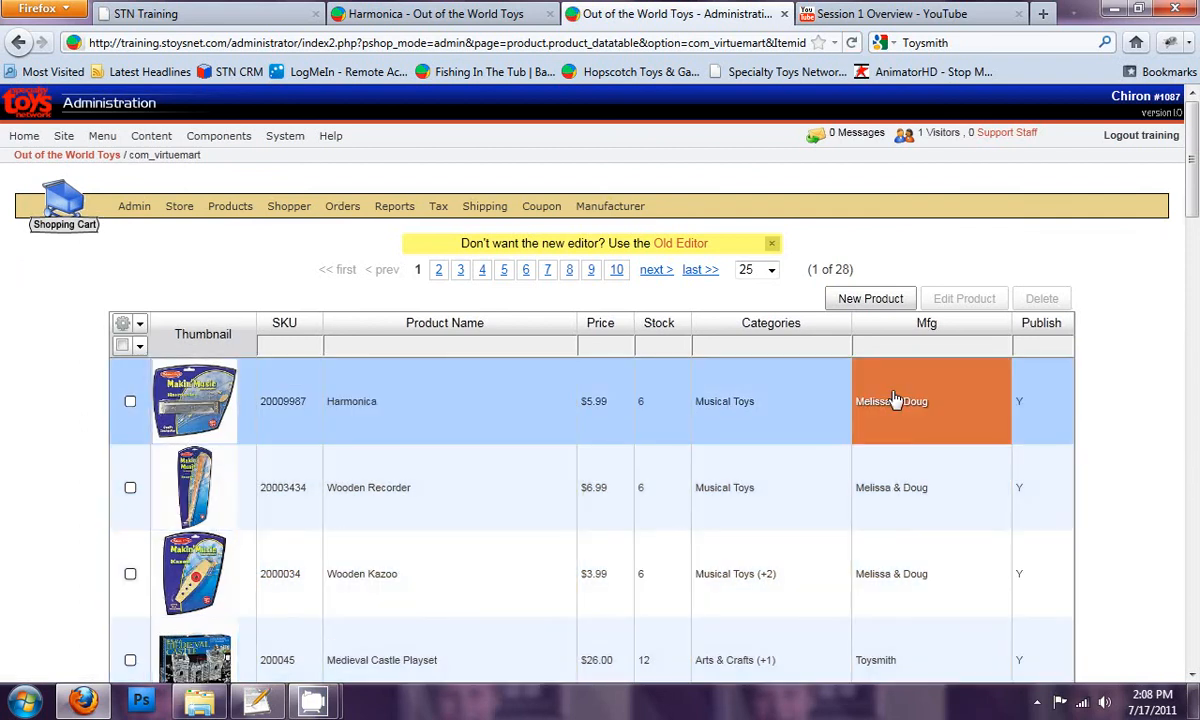
Step: Set the stock of the Harmonica, Wooden Recorder and Wooden Kazoo to 12 in one bulk edit, and deselect the three products
click(130, 401)
click(130, 487)
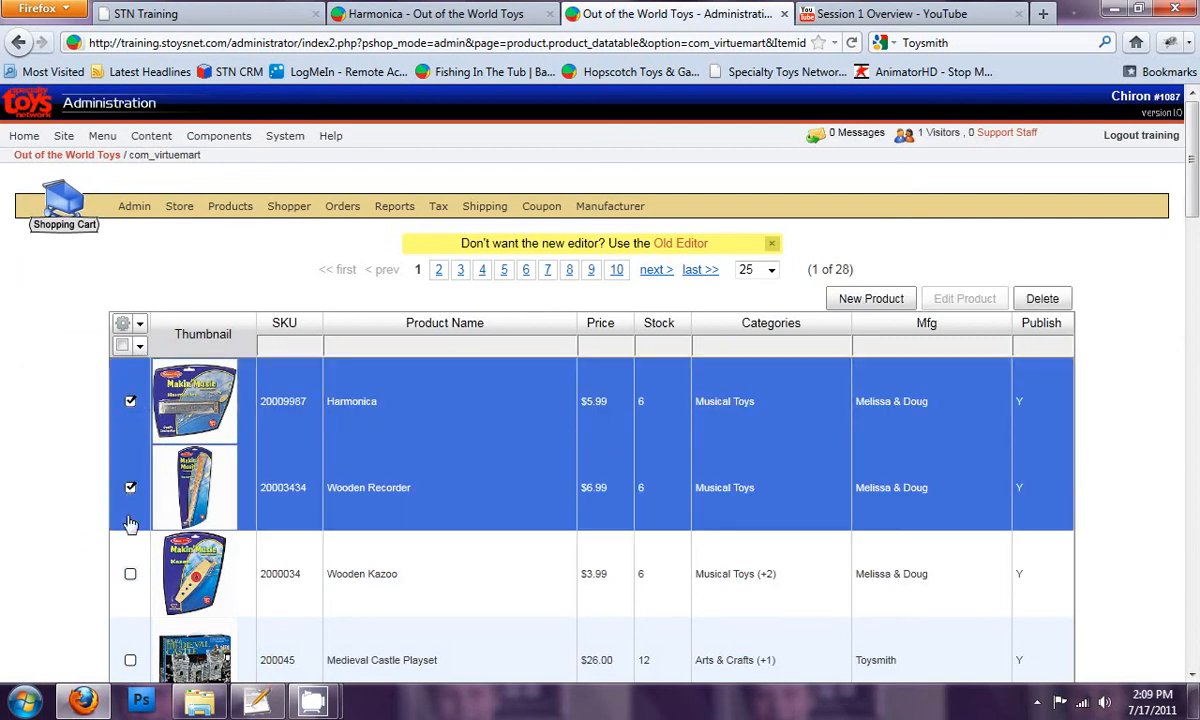
click(130, 574)
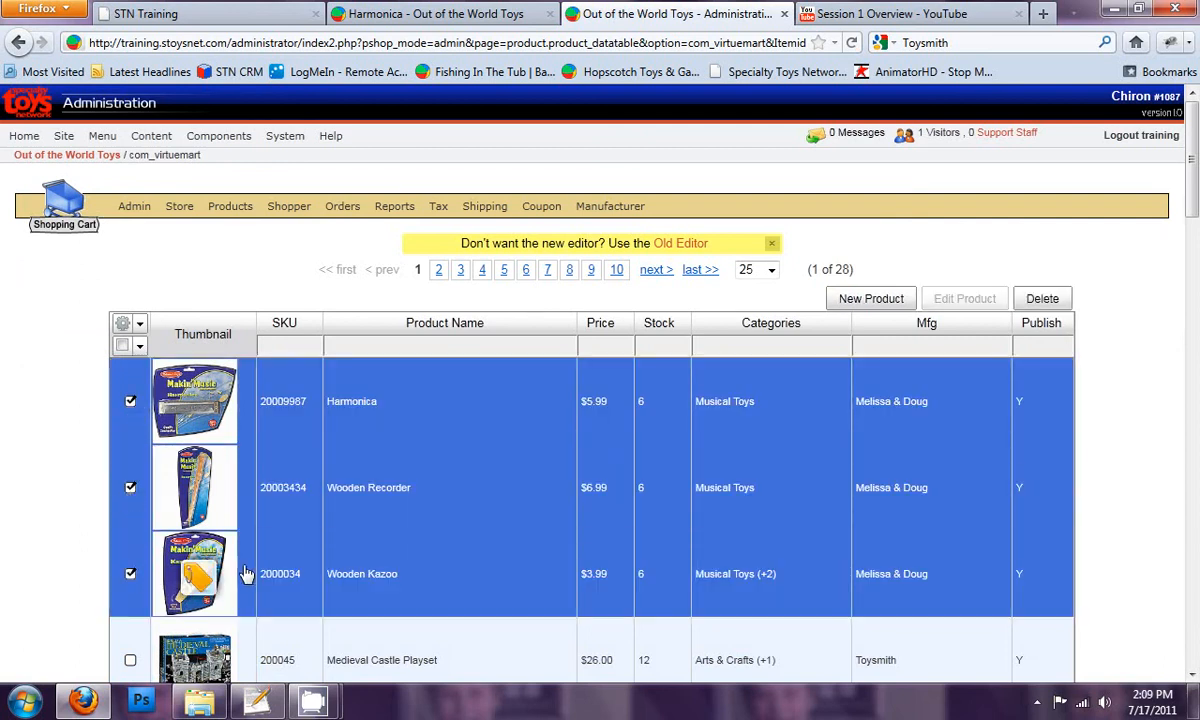
click(655, 405)
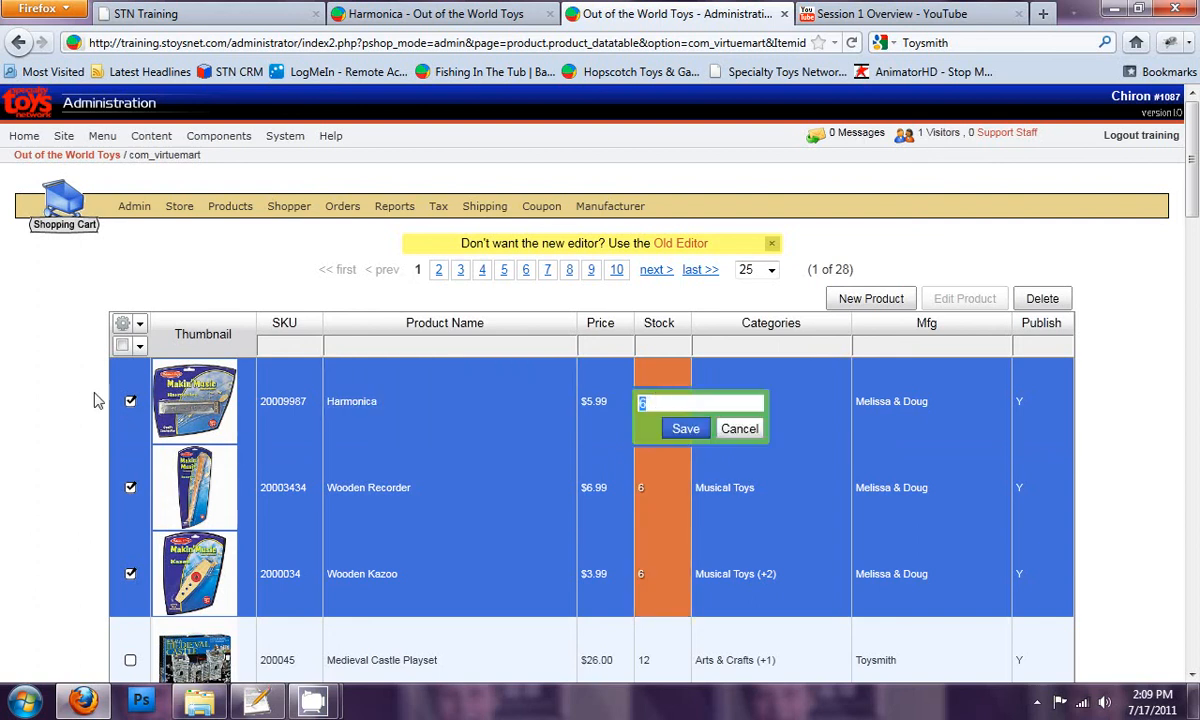
text(12)
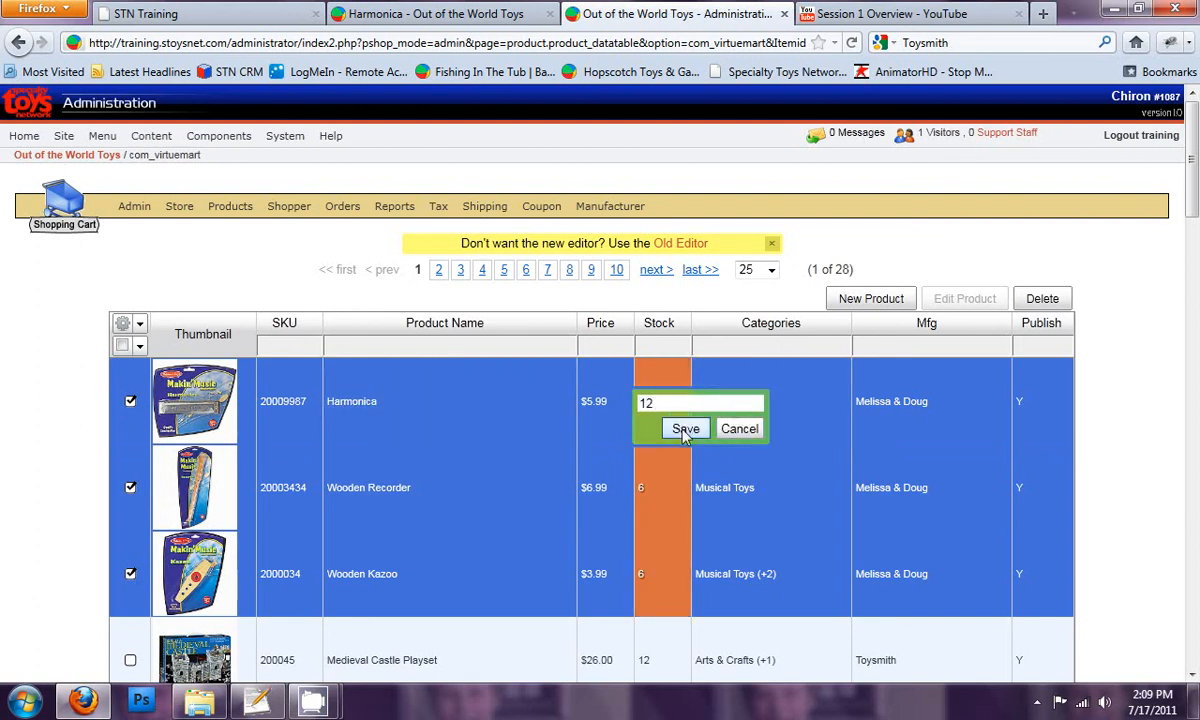
click(686, 430)
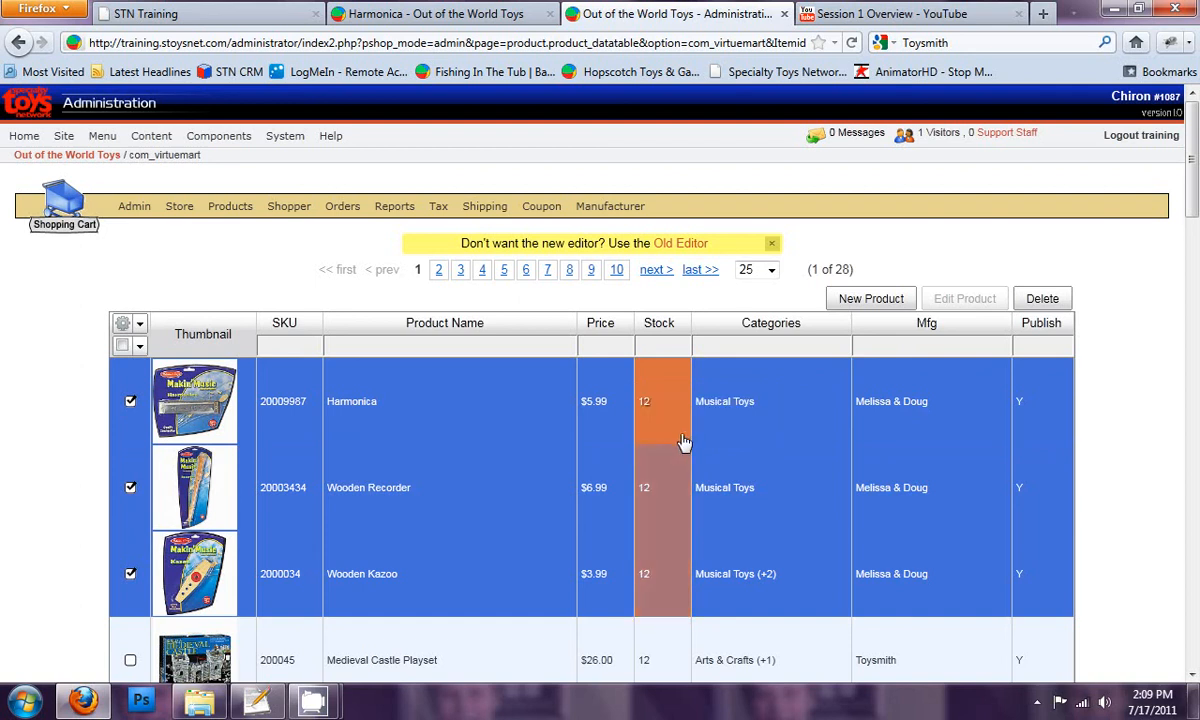
click(130, 401)
click(130, 488)
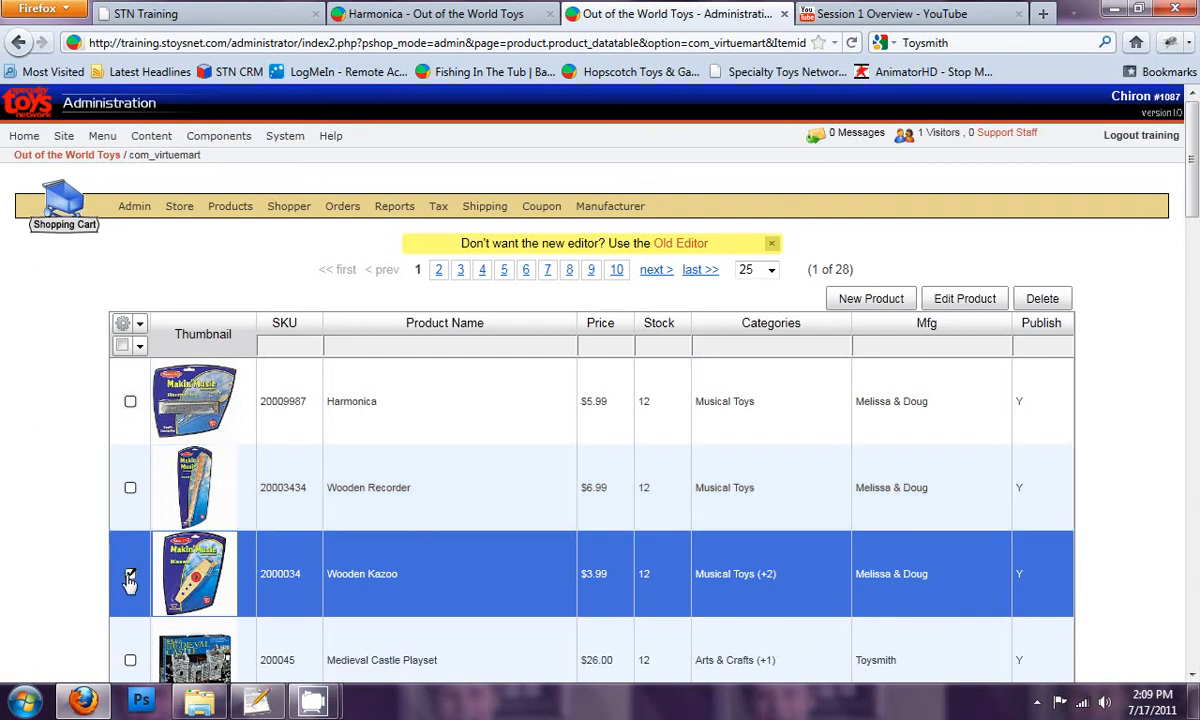
click(130, 573)
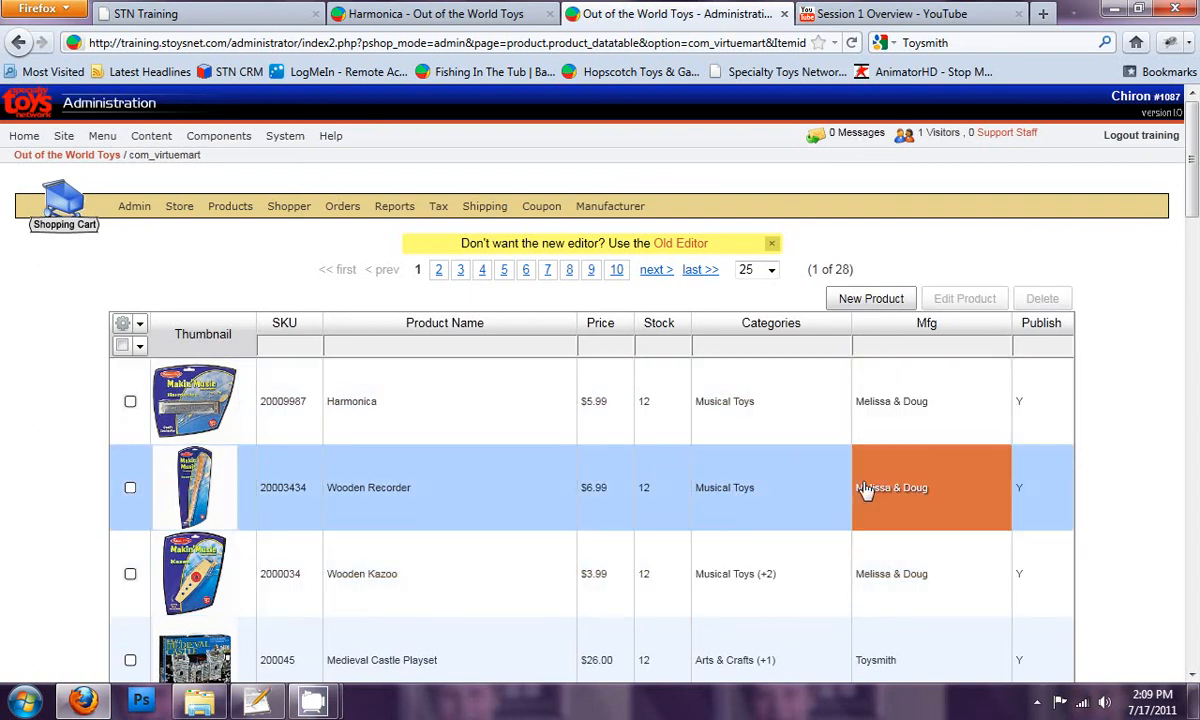